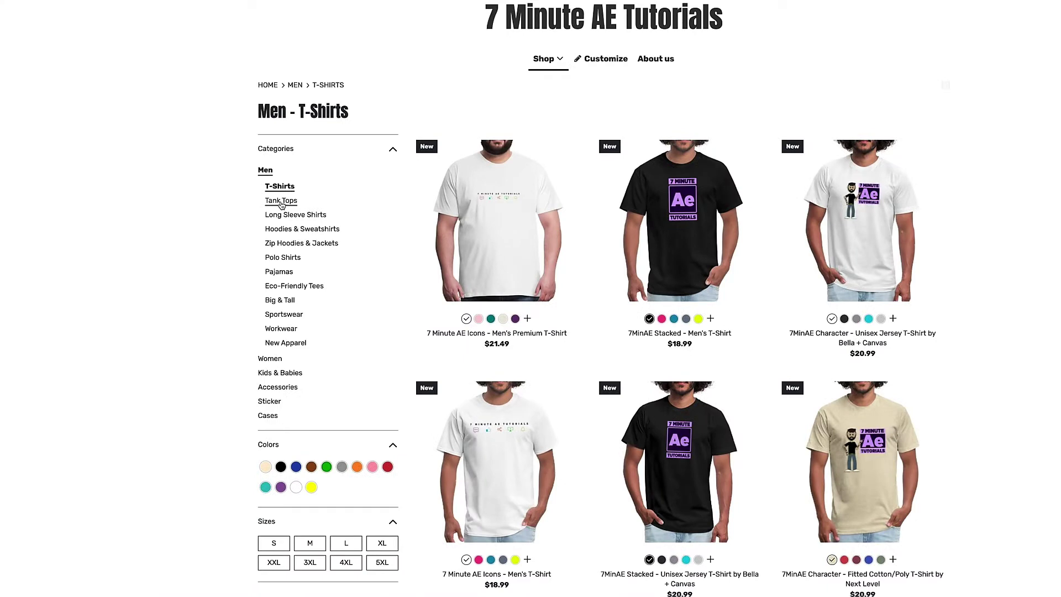
# Step: Browse Tank Tops, Long Sleeve Shirts, Hoodies, Zip Hoodies, New Apparel, then Accessories and Phone Cases
pyautogui.click(282, 202)
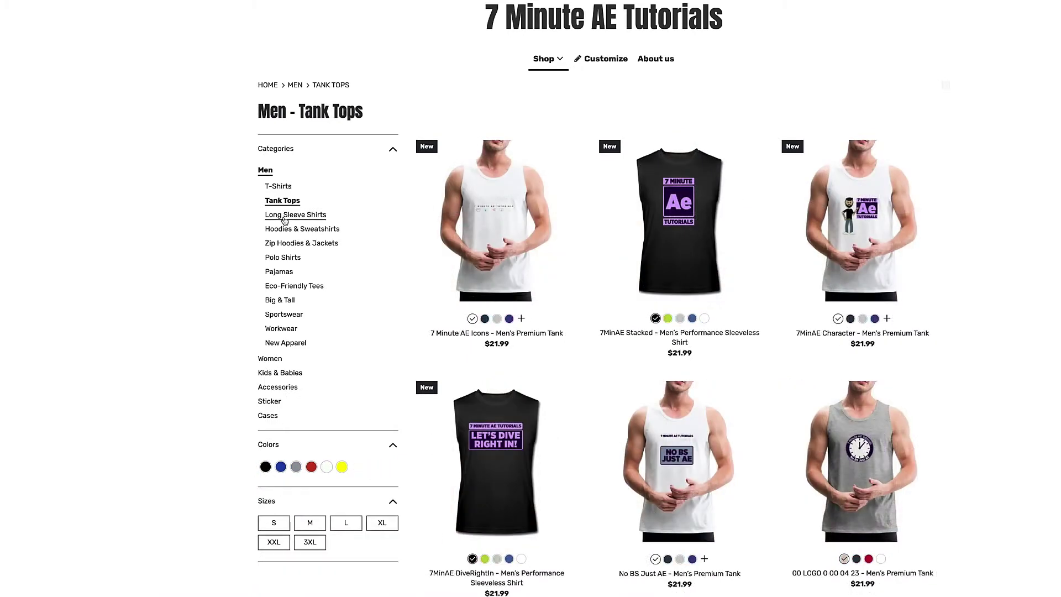
pyautogui.click(285, 217)
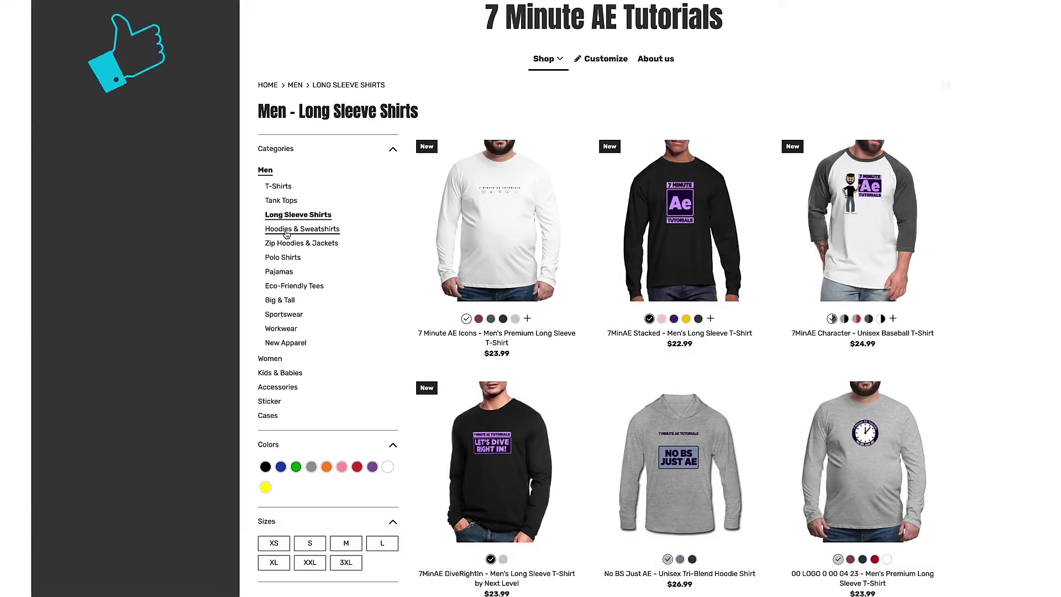
pyautogui.click(286, 231)
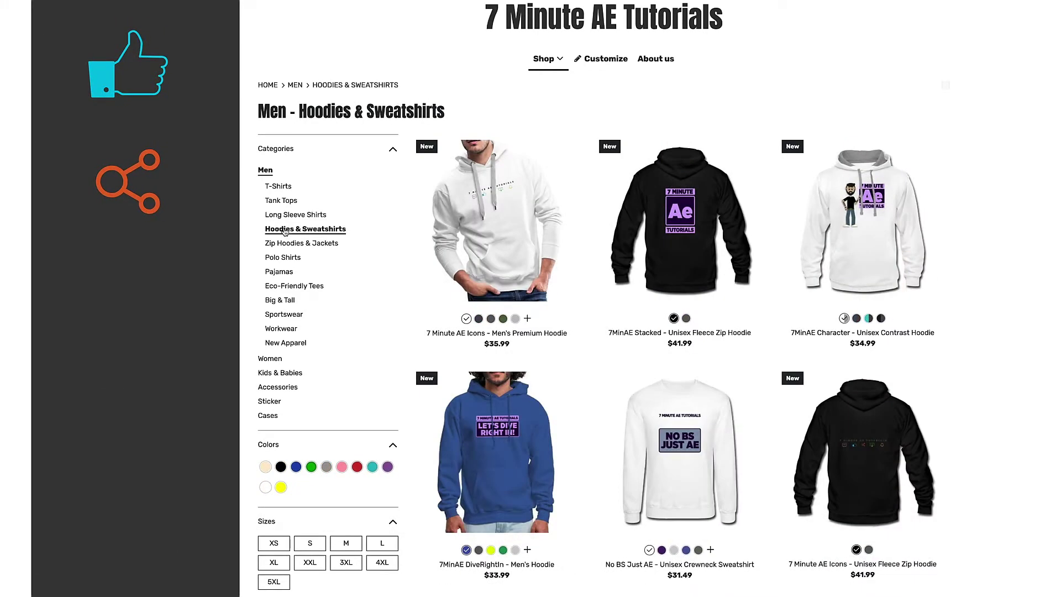
pyautogui.click(284, 244)
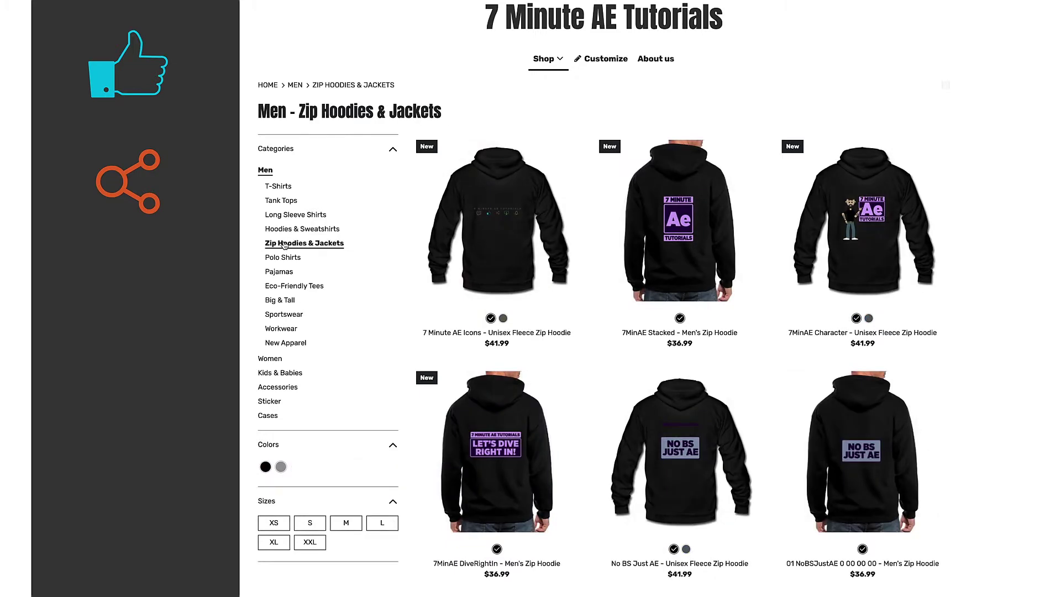
pyautogui.click(287, 342)
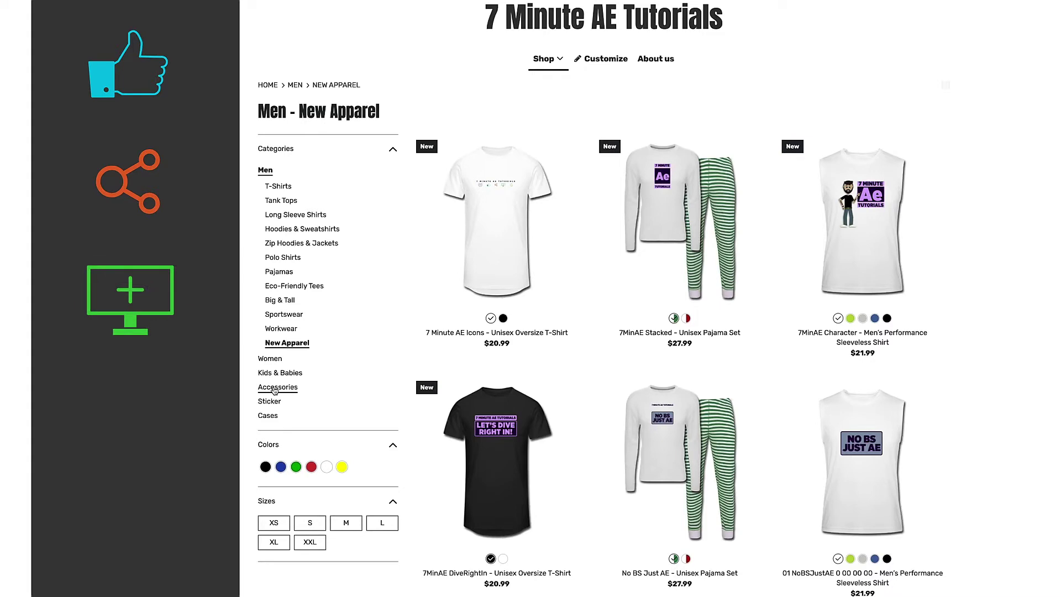
pyautogui.click(275, 387)
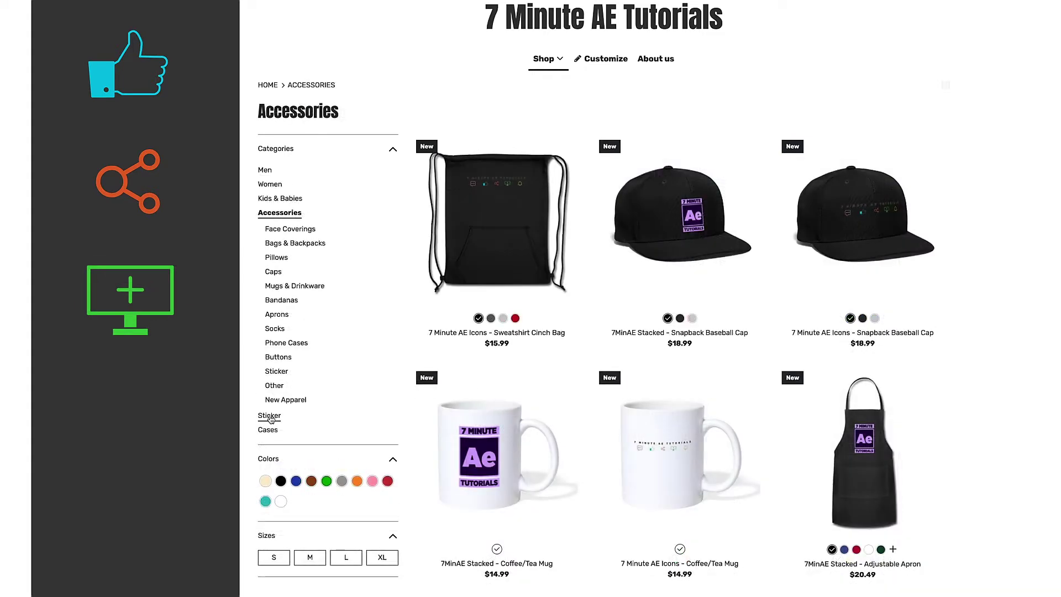
pyautogui.click(286, 342)
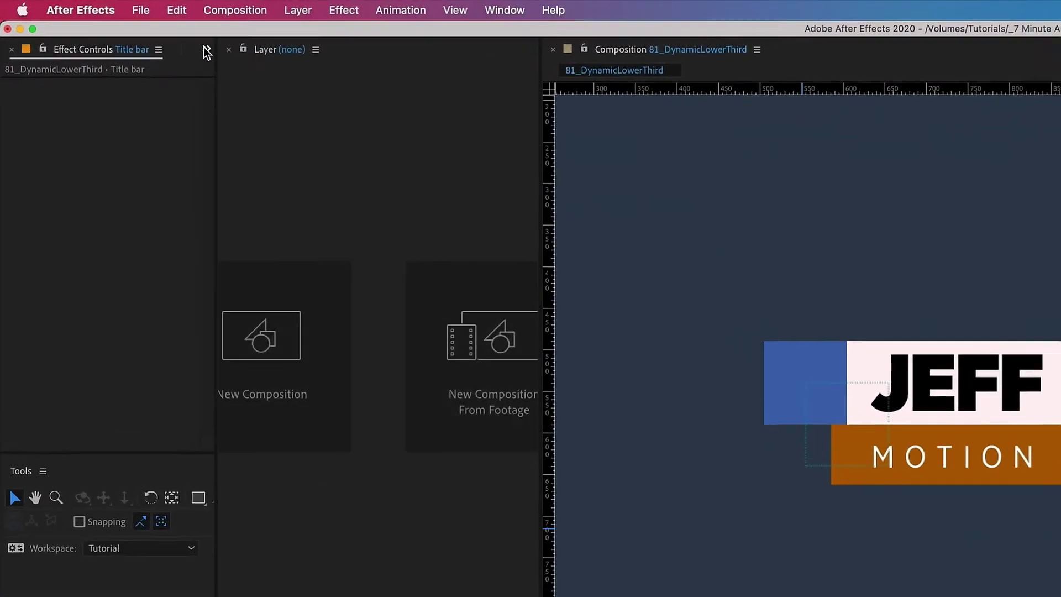
# Step: Bring the Project panel contents into view and collapse the Solids folder
pyautogui.click(104, 25)
pyautogui.click(255, 91)
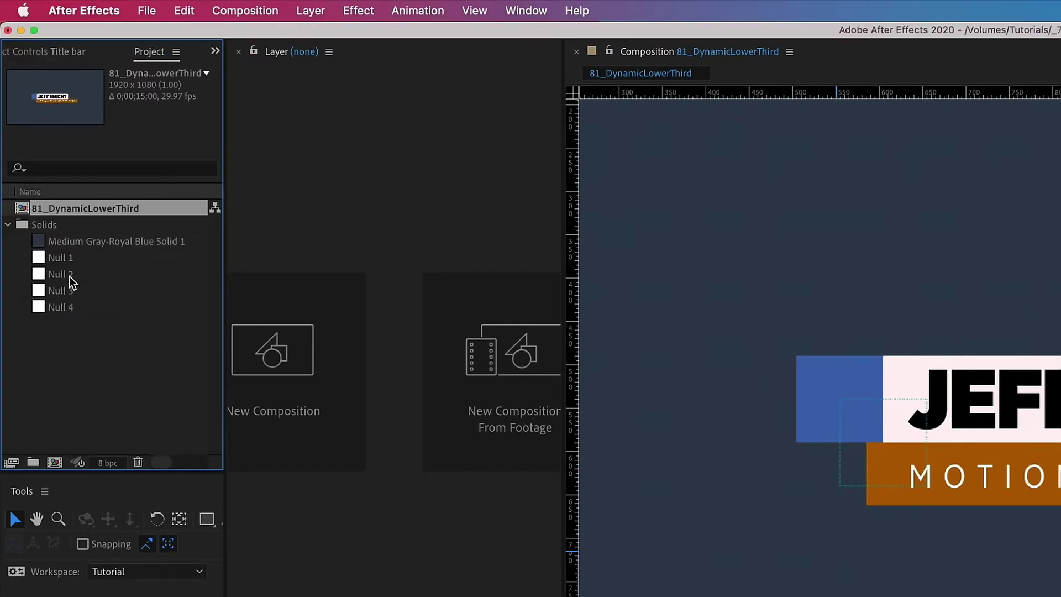
pyautogui.click(7, 224)
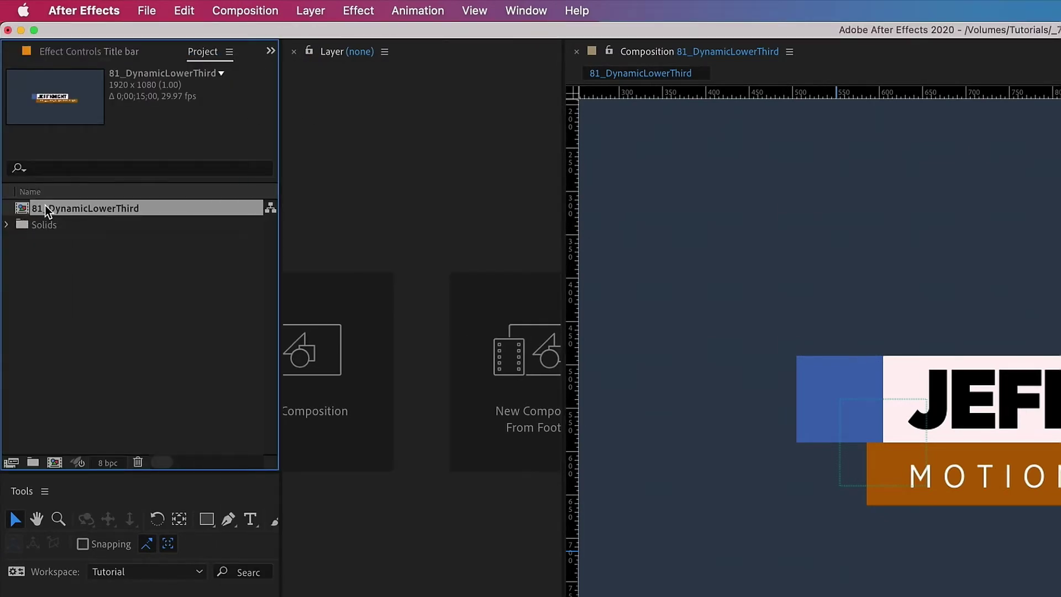
# Step: Open 81_DynamicLowerThird in Essential Graphics and name the template 'Lower third'
pyautogui.rightClick(46, 206)
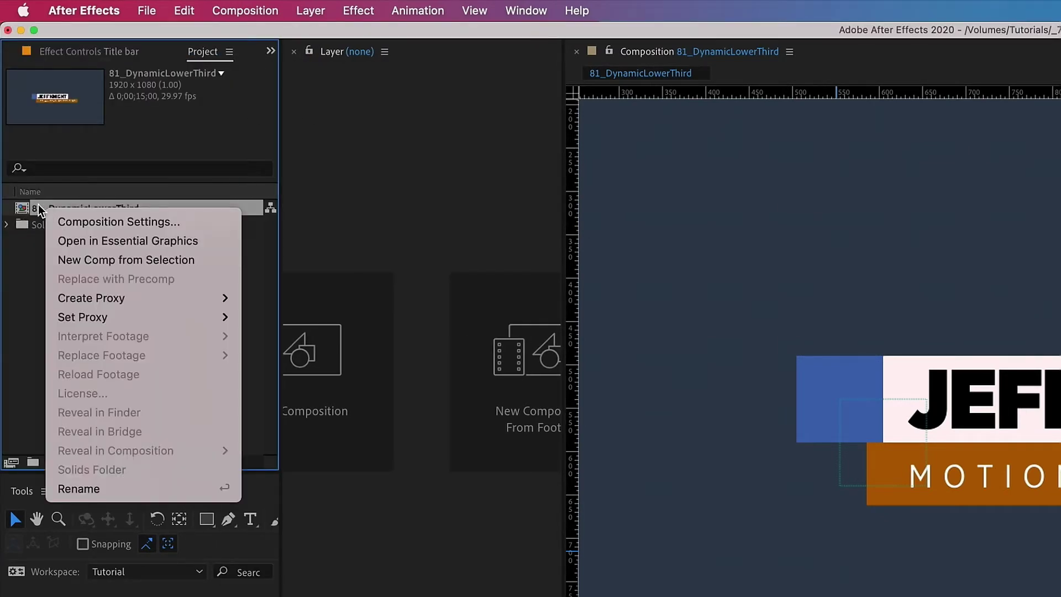
pyautogui.click(122, 243)
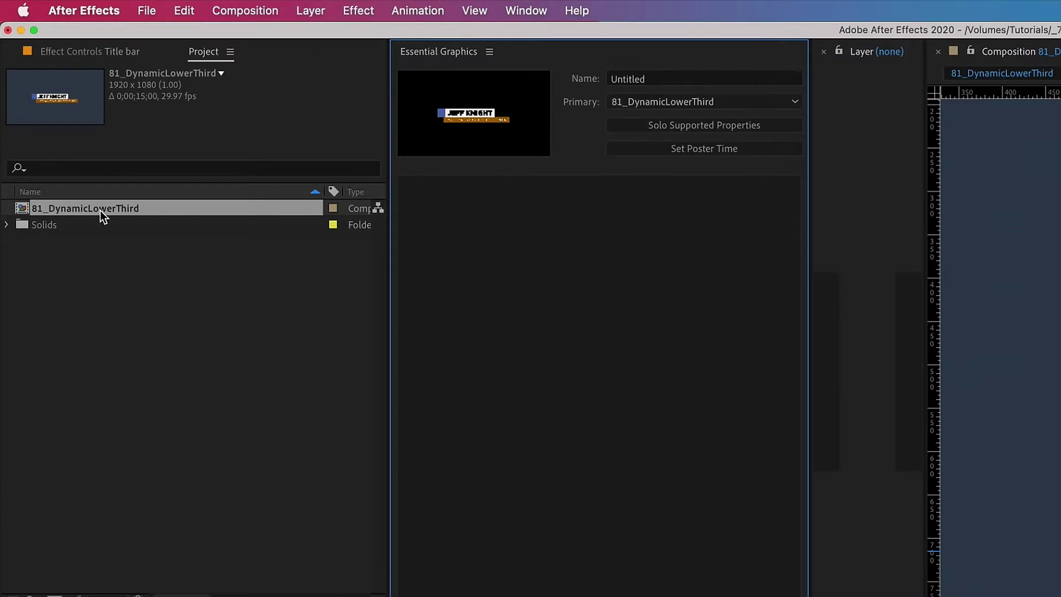
pyautogui.click(65, 205)
pyautogui.click(649, 79)
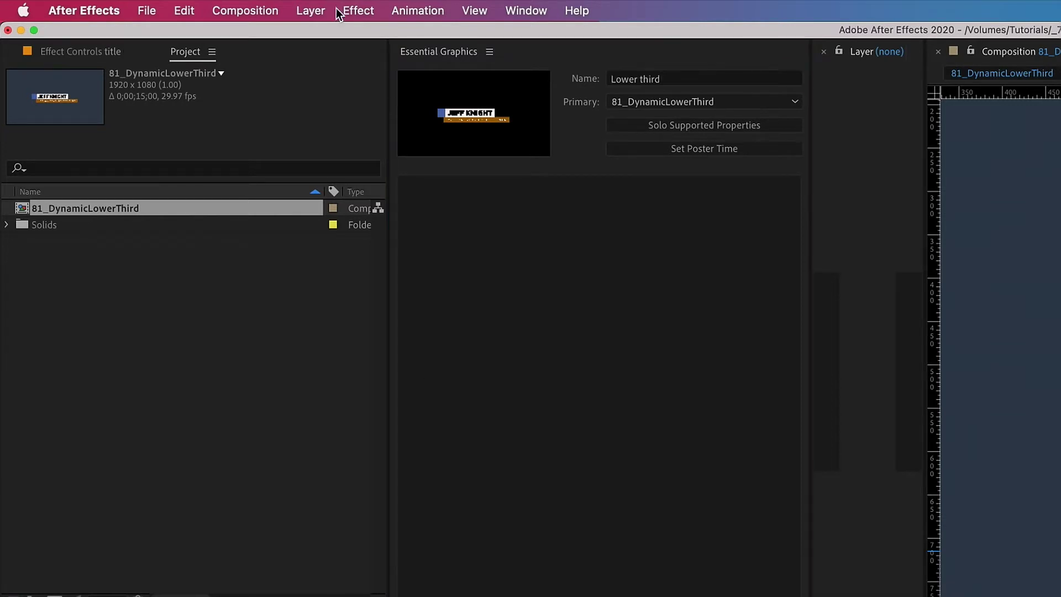
pyautogui.click(312, 11)
# Step: Add a null named 'Title bar control' and lower its position beside the title bar
pyautogui.moveTo(307, 34)
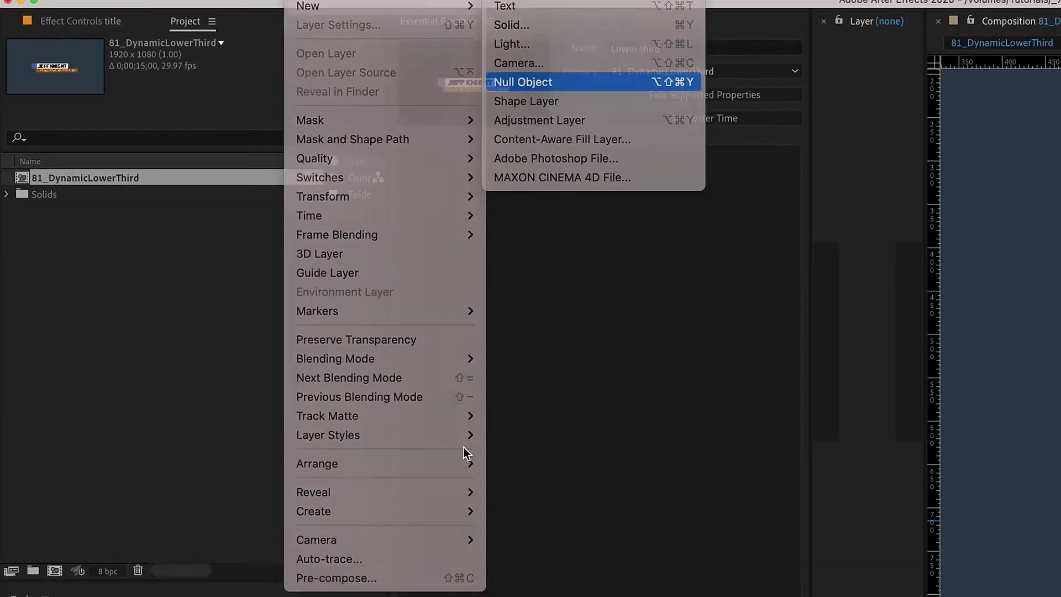
pyautogui.press('Return')
pyautogui.press('Return')
pyautogui.write('Title bar col')
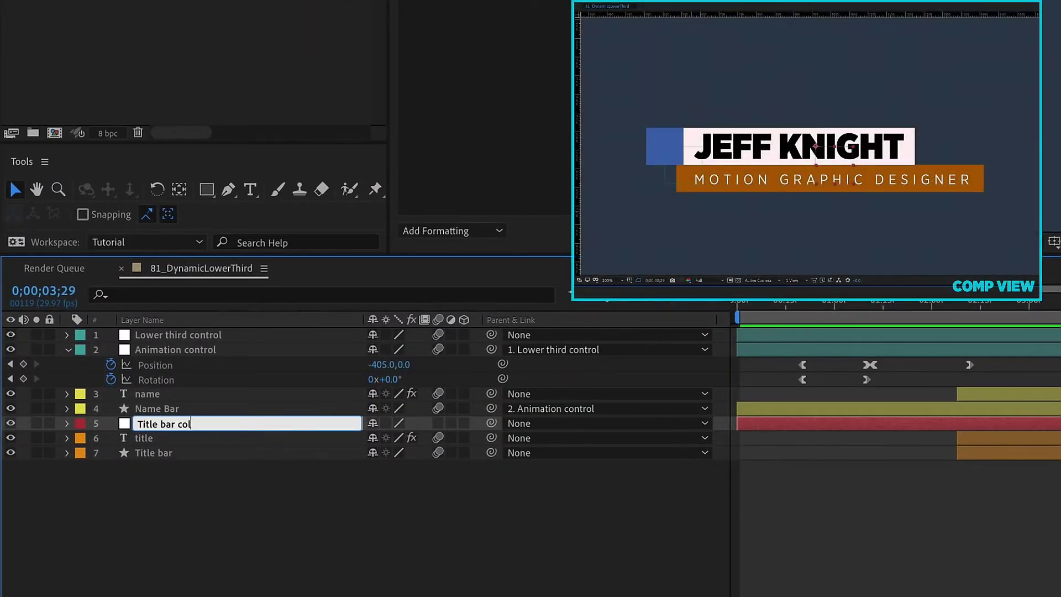
pyautogui.press('BackSpace')
pyautogui.write('ntrol')
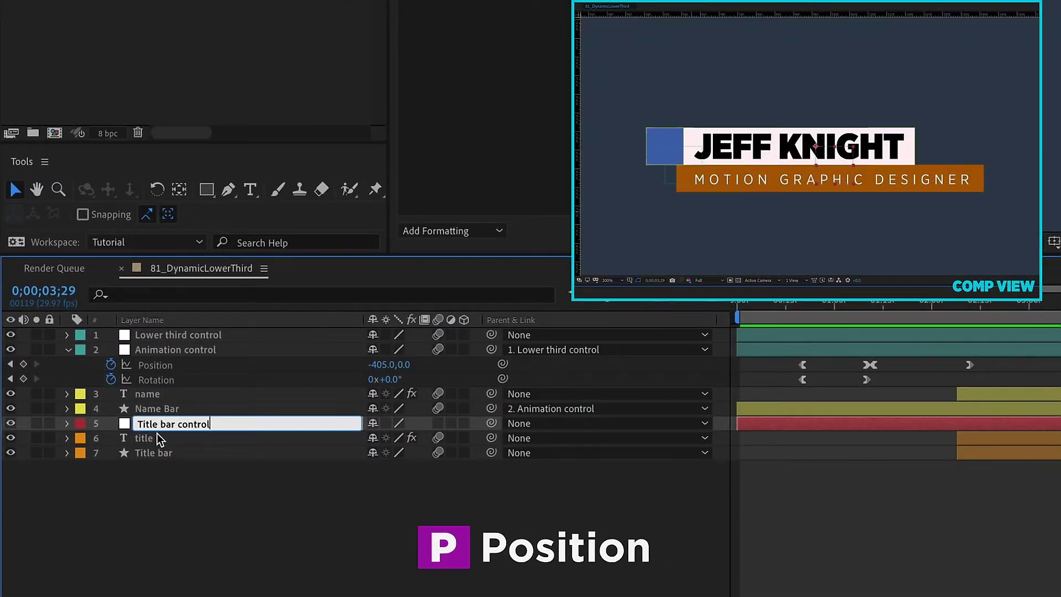
pyautogui.press('Return')
pyautogui.press('p')
pyautogui.click(139, 438)
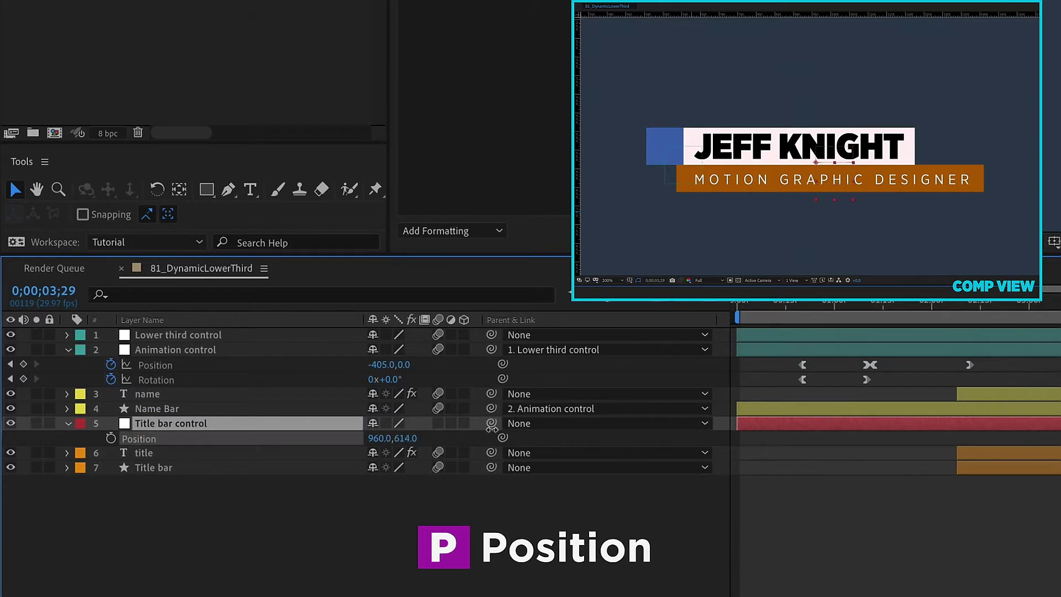
pyautogui.moveTo(409, 438); pyautogui.dragTo(491, 429)
# Step: Parent the title and Title bar layers to Title bar control and label the null orange
pyautogui.click(188, 453)
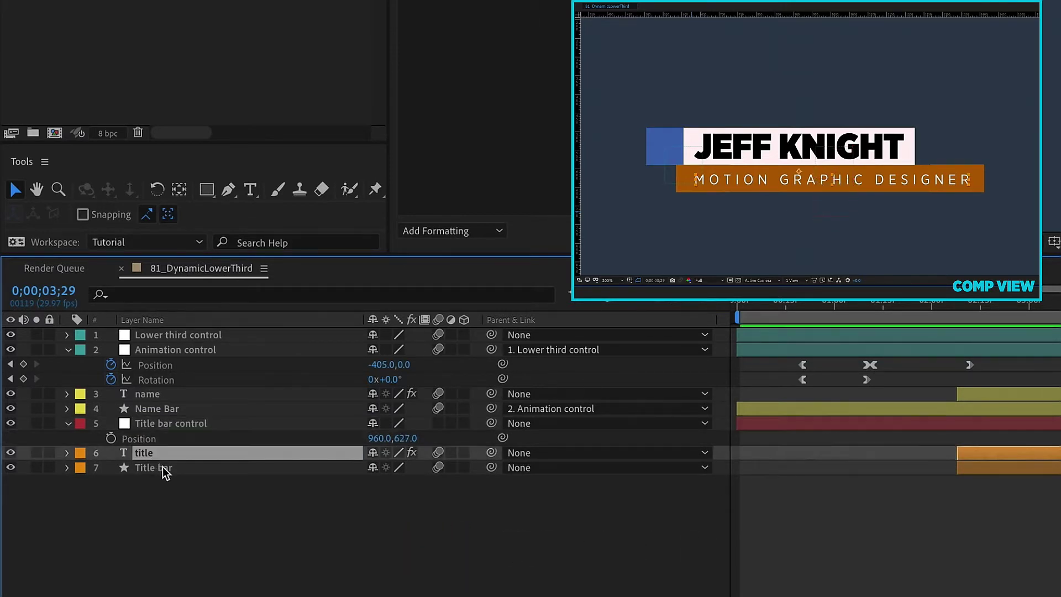
pyautogui.keyDown('shift'); pyautogui.click(159, 468); pyautogui.keyUp('shift')
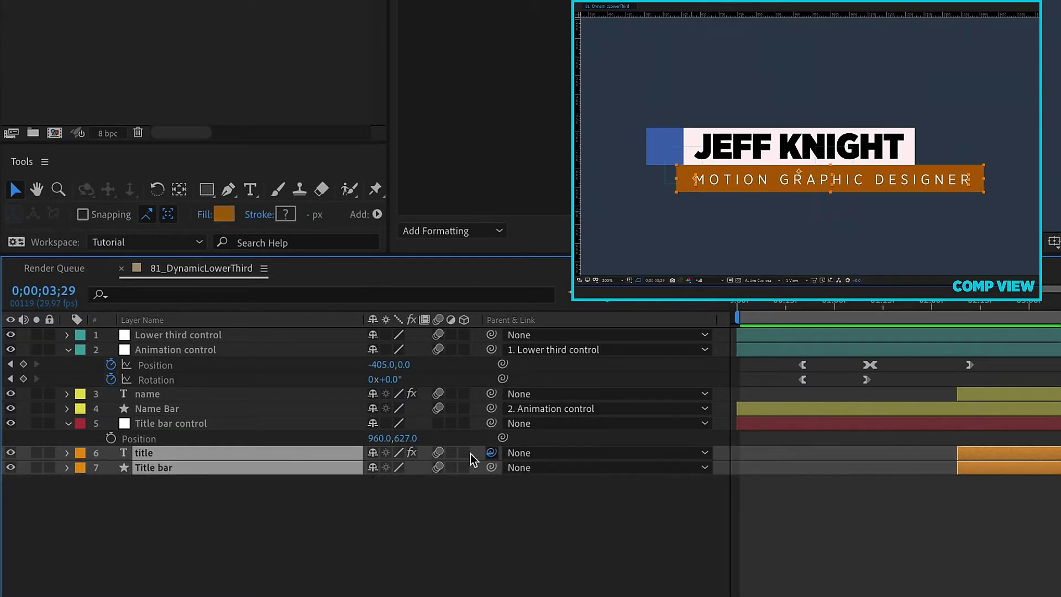
pyautogui.moveTo(491, 452); pyautogui.dragTo(165, 424)
pyautogui.click(86, 424)
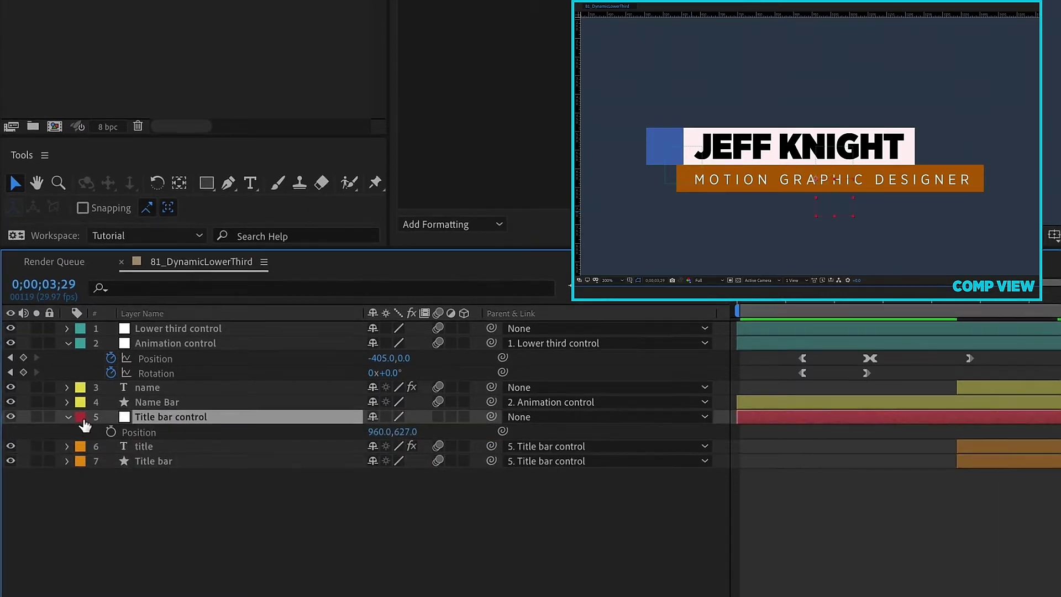
pyautogui.click(83, 423)
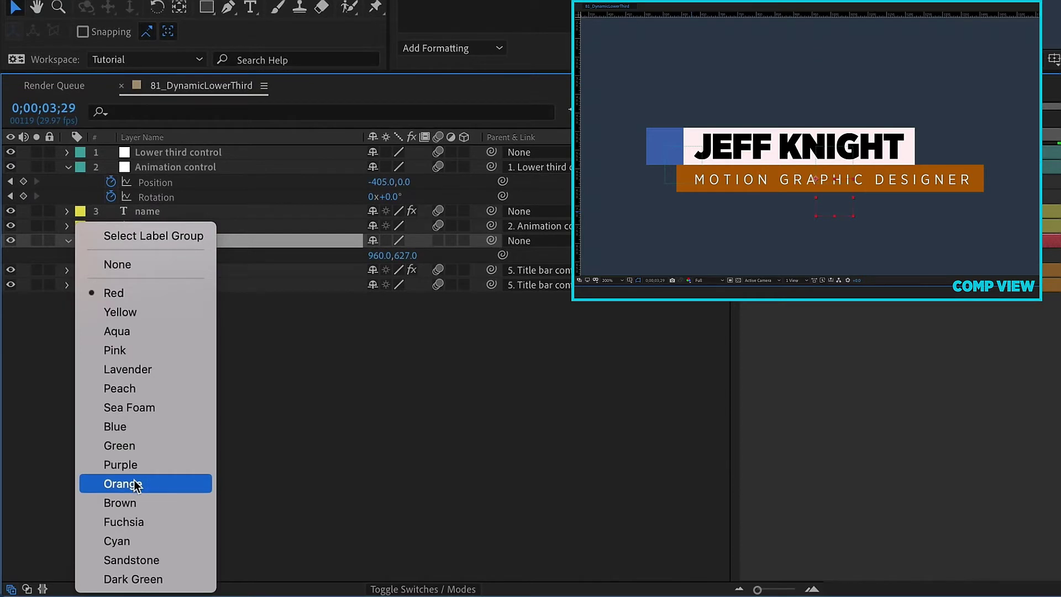
pyautogui.click(122, 484)
# Step: Nudge the title bar's X position to 969 and collapse the Animation and Title bar control properties
pyautogui.moveTo(387, 255); pyautogui.dragTo(363, 252)
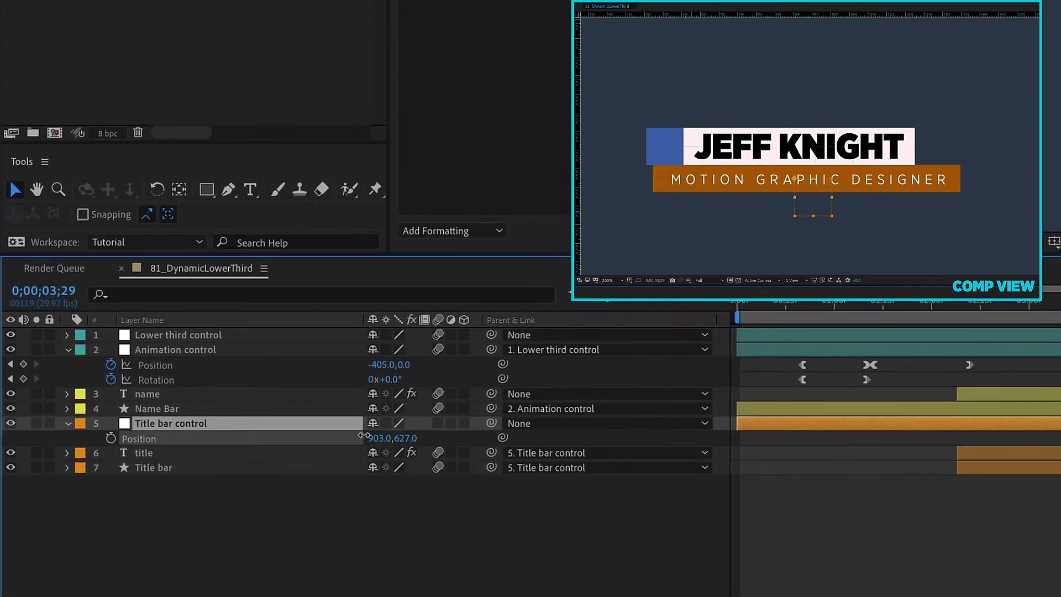
pyautogui.moveTo(364, 435); pyautogui.dragTo(357, 413)
pyautogui.click(167, 335)
pyautogui.click(170, 349)
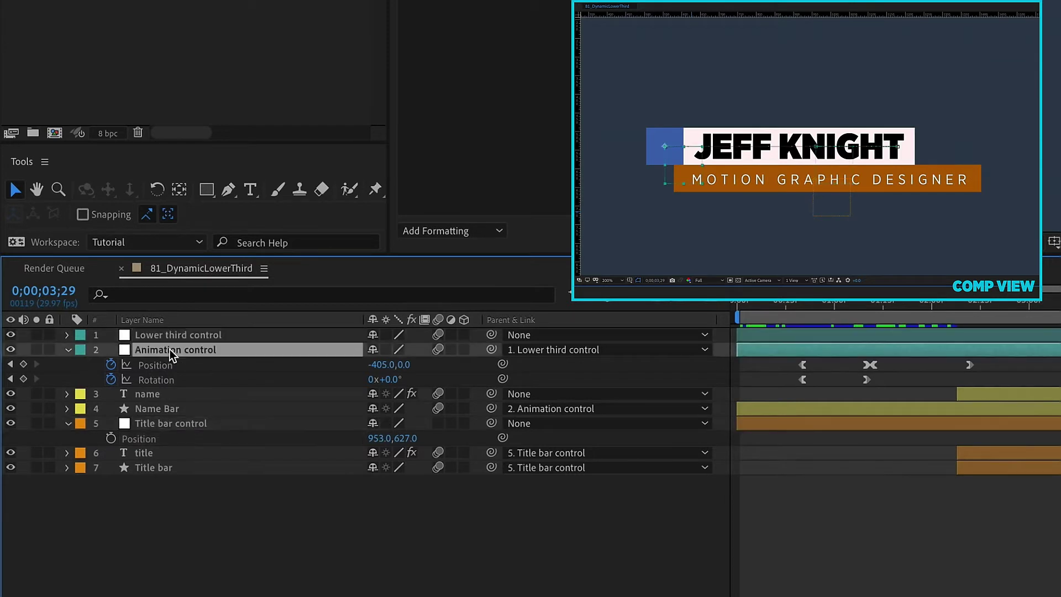
pyautogui.click(68, 349)
pyautogui.click(68, 393)
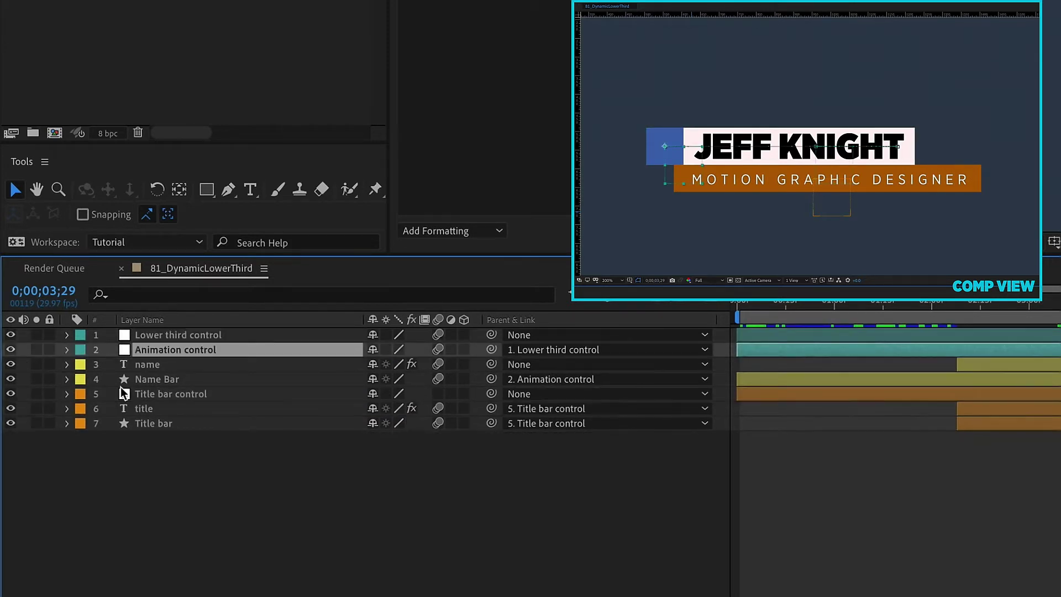
# Step: Add Lower third control's Position and Scale to the template as 'Lower third Position' and 'Lower third Scale'
pyautogui.click(168, 335)
pyautogui.press('p')
pyautogui.hotkey('shift', 's')
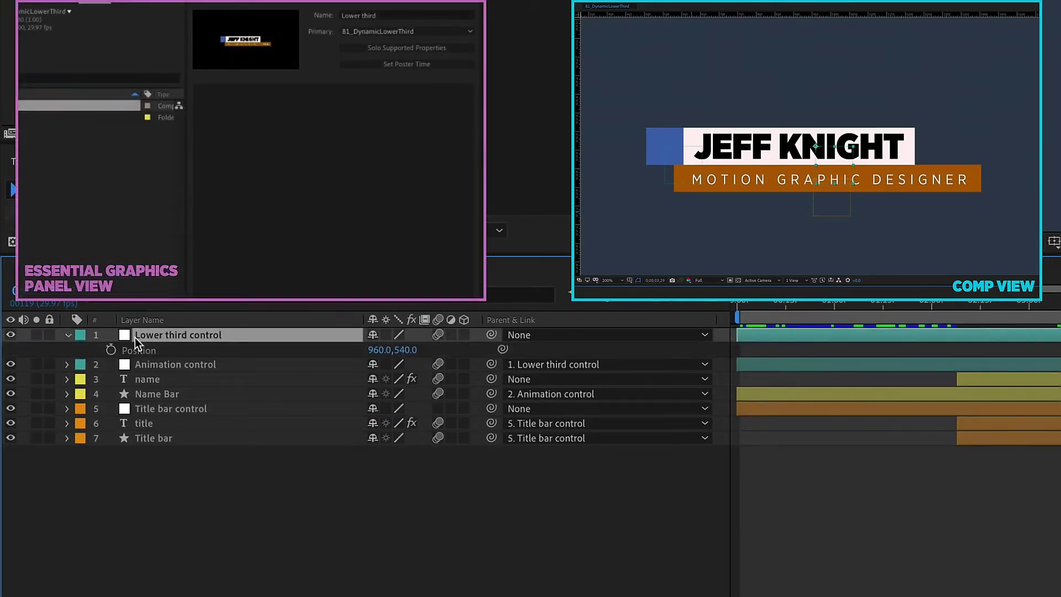
pyautogui.moveTo(139, 350); pyautogui.dragTo(277, 212)
pyautogui.moveTo(294, 128); pyautogui.dragTo(257, 118)
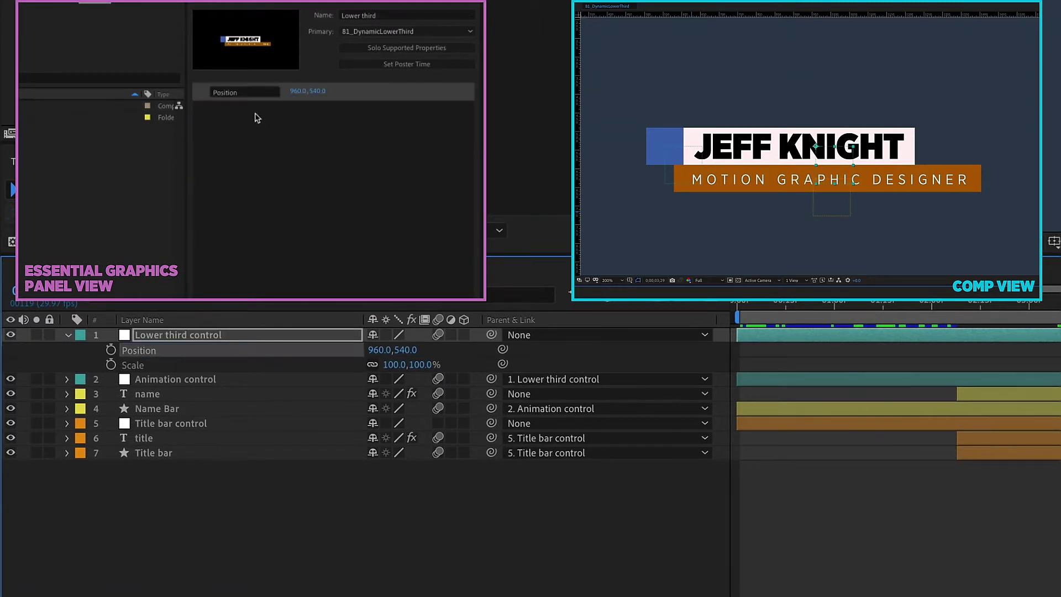
pyautogui.click(250, 92)
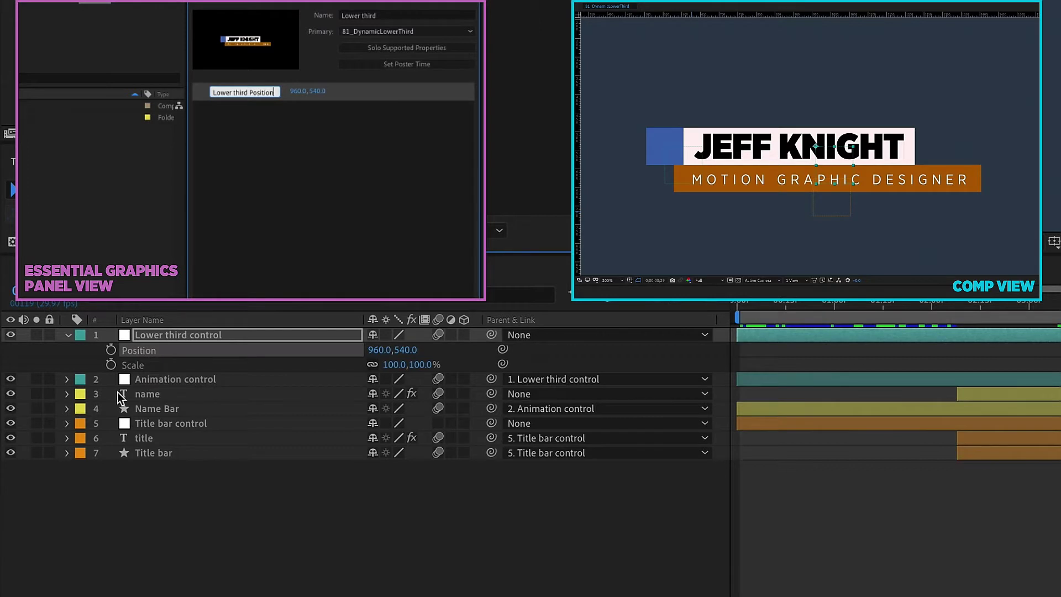
pyautogui.click(145, 369)
pyautogui.moveTo(211, 255); pyautogui.dragTo(245, 196)
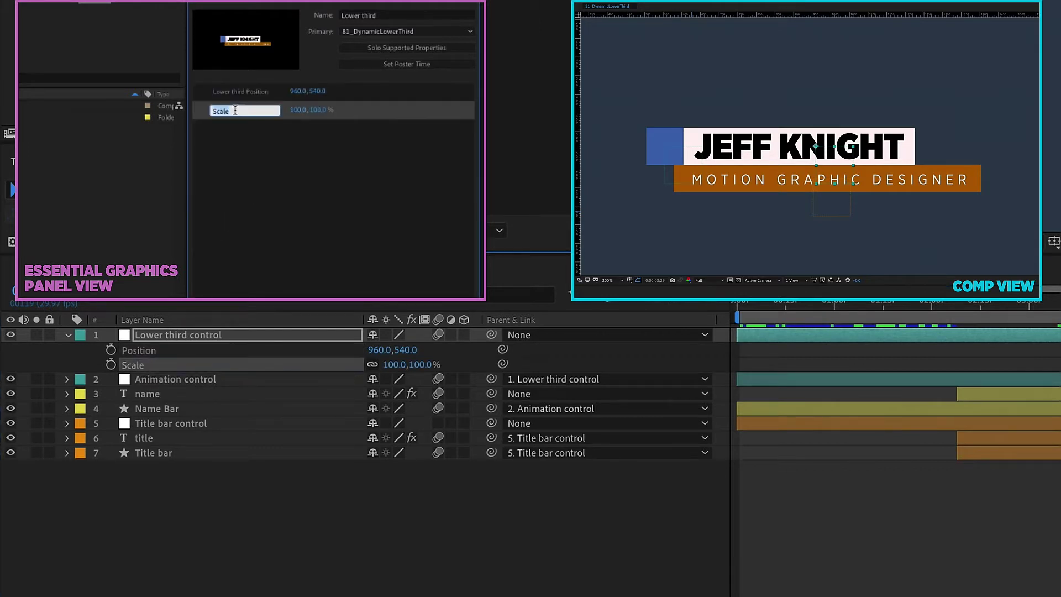
pyautogui.write('Lower third Scale')
pyautogui.moveTo(301, 91)
pyautogui.mouseDown()
pyautogui.moveTo(265, 91)
pyautogui.moveTo(293, 90)
pyautogui.mouseUp()
# Step: Parent name and Title bar control to Lower third control, move it to X 1004, and fit the view
pyautogui.click(184, 394)
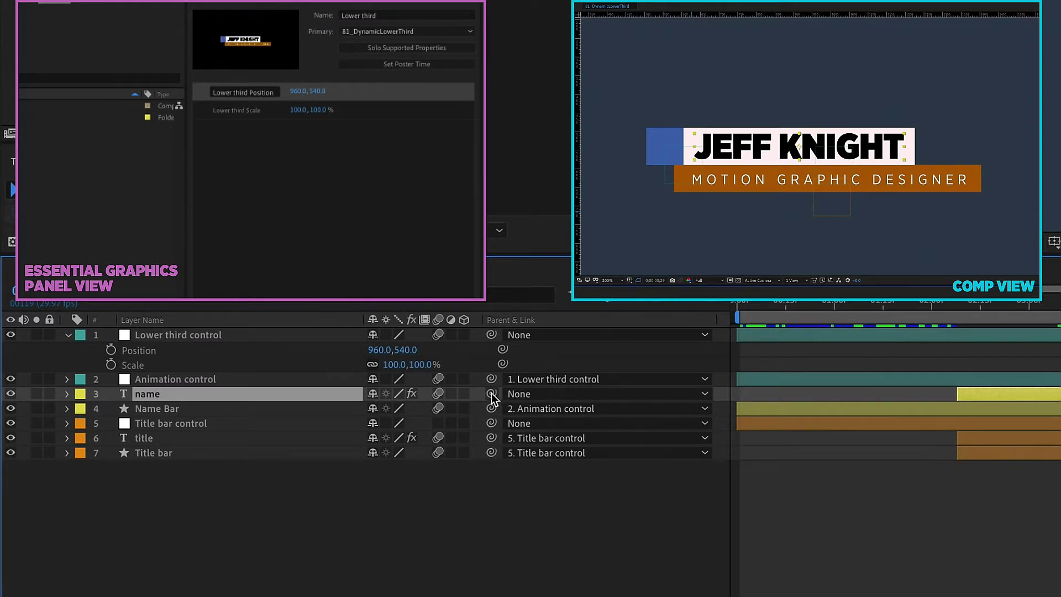
pyautogui.moveTo(491, 393); pyautogui.dragTo(190, 334)
pyautogui.click(273, 427)
pyautogui.moveTo(490, 422); pyautogui.dragTo(221, 333)
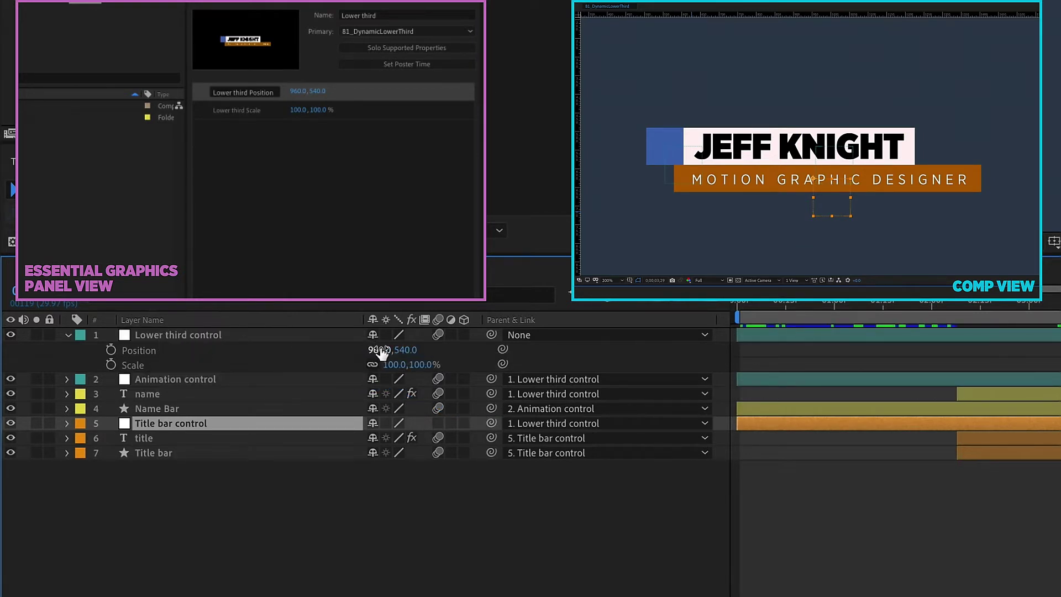
pyautogui.moveTo(381, 349)
pyautogui.mouseDown()
pyautogui.moveTo(367, 349)
pyautogui.moveTo(413, 347)
pyautogui.moveTo(412, 364)
pyautogui.moveTo(425, 365)
pyautogui.moveTo(393, 362)
pyautogui.mouseUp()
pyautogui.click(608, 280)
pyautogui.click(618, 291)
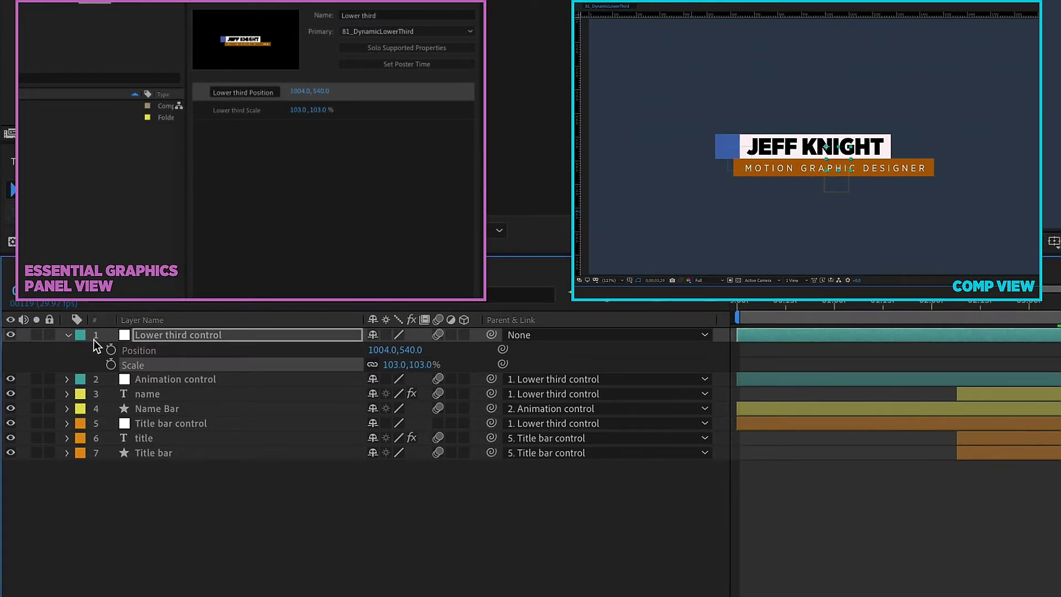
# Step: Add the name layer's Source Text to the template as a 'Name' control
pyautogui.click(169, 393)
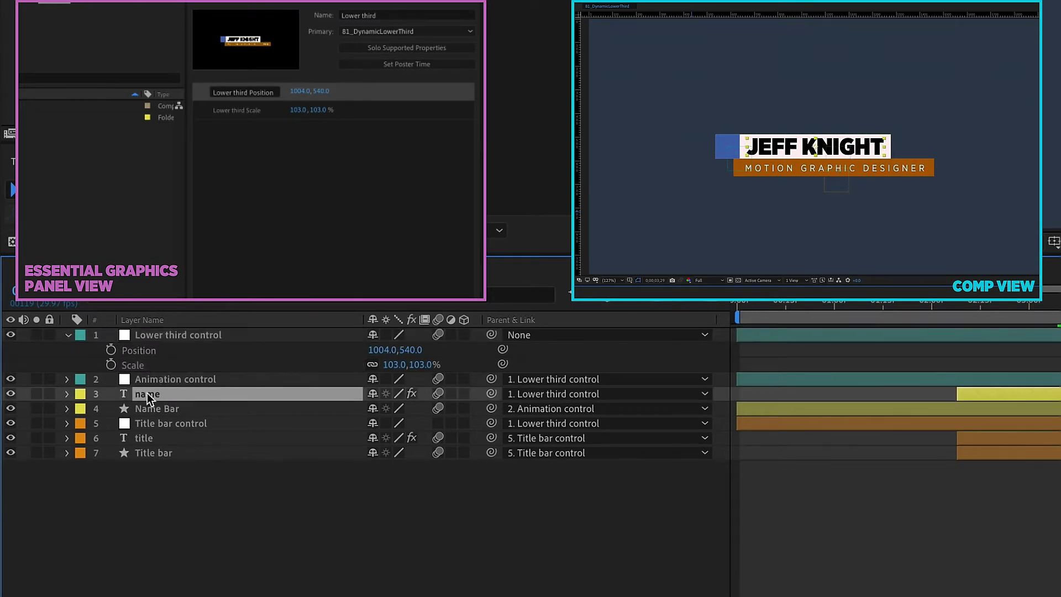
pyautogui.click(66, 393)
pyautogui.click(84, 514)
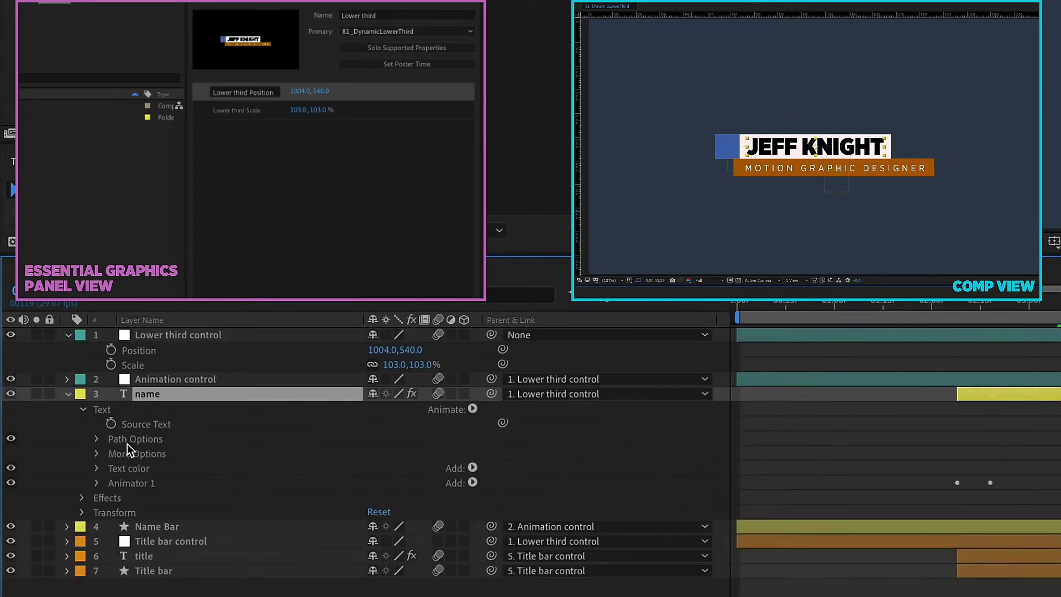
pyautogui.click(145, 427)
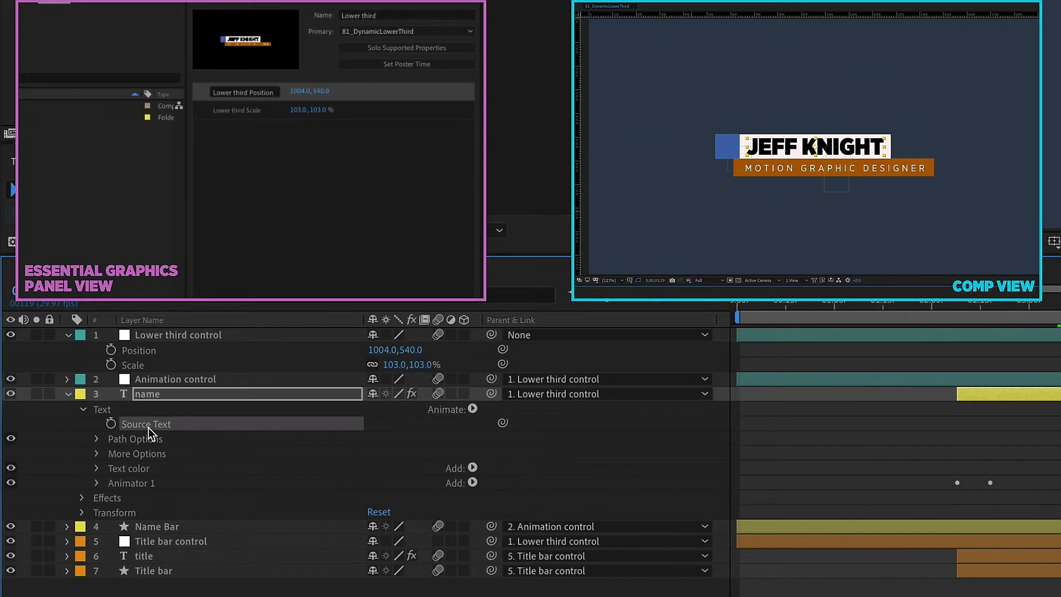
pyautogui.moveTo(140, 425); pyautogui.dragTo(248, 130)
pyautogui.write('Name')
# Step: Test the Name control with a different person's name, then restore the original name
pyautogui.click(318, 130)
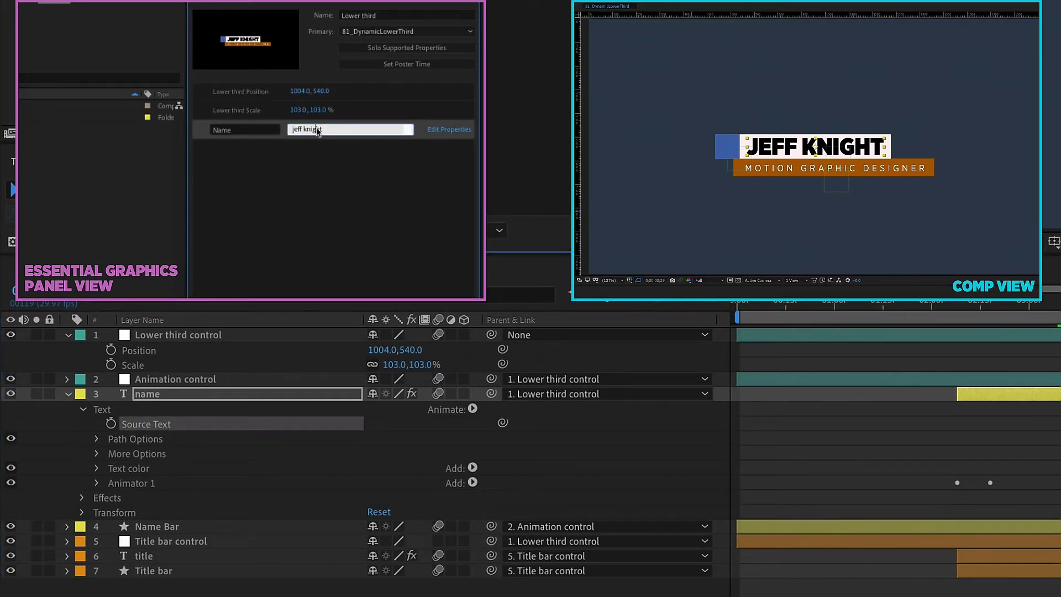
pyautogui.hotkey('ctrl', 'a')
pyautogui.click(269, 200)
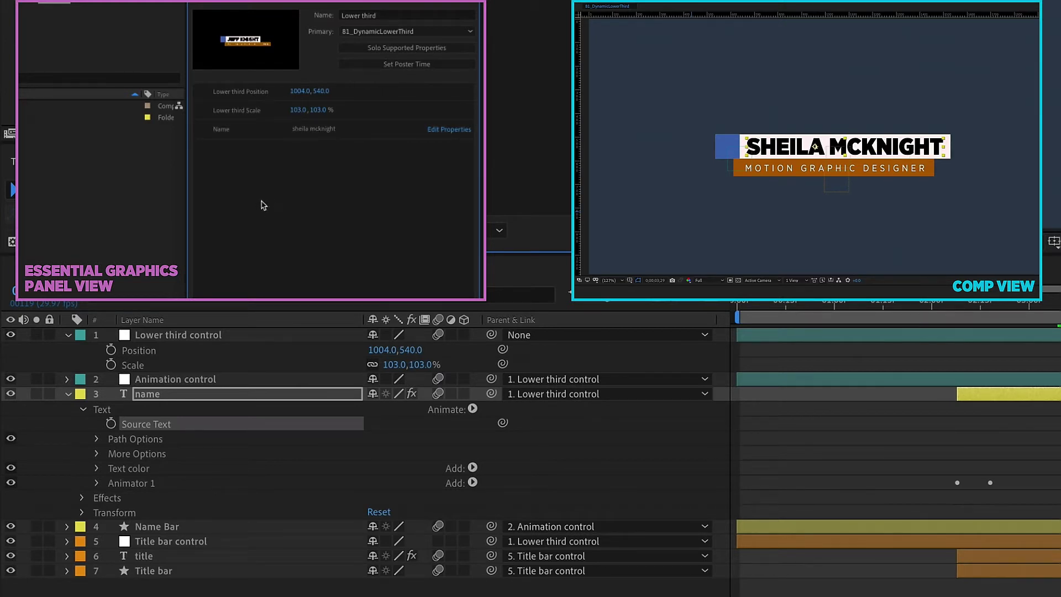
pyautogui.click(319, 130)
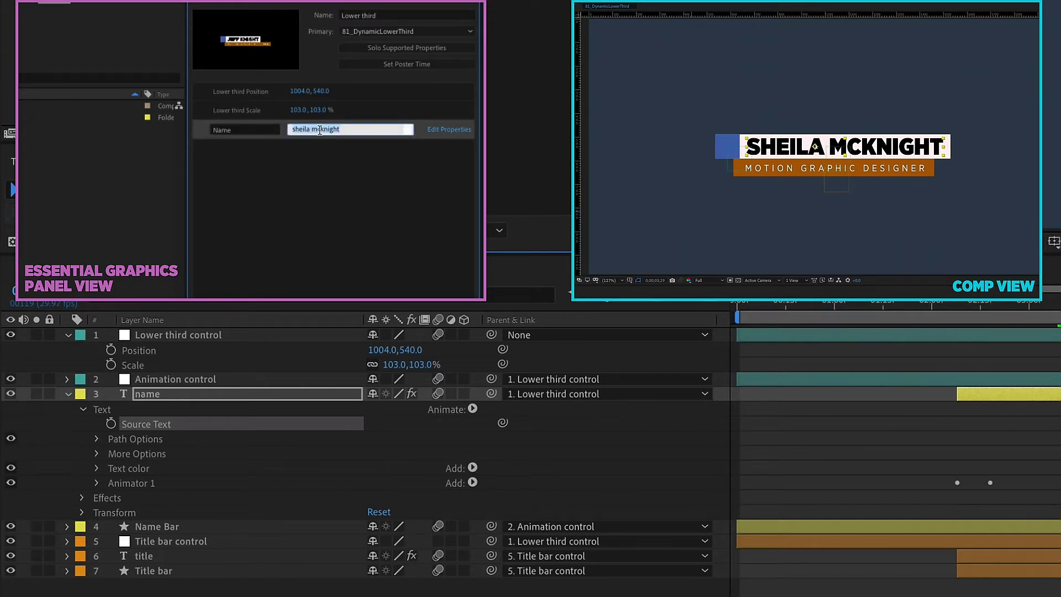
pyautogui.write('jeff')
pyautogui.click(398, 276)
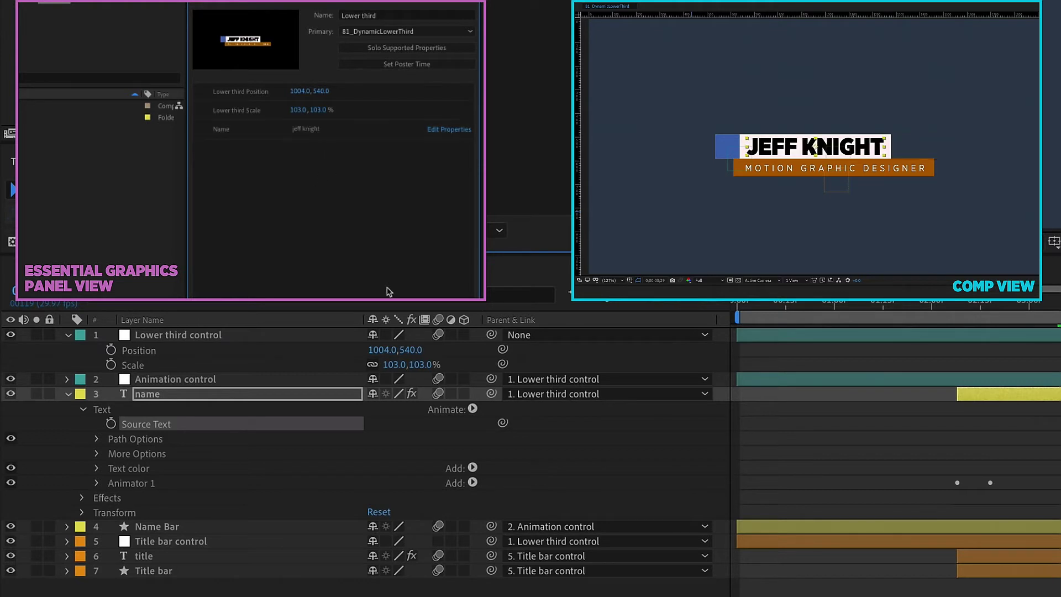
# Step: Add the name text's Fill Color to the template as 'Name color'
pyautogui.click(131, 470)
pyautogui.click(98, 468)
pyautogui.moveTo(155, 497); pyautogui.dragTo(234, 152)
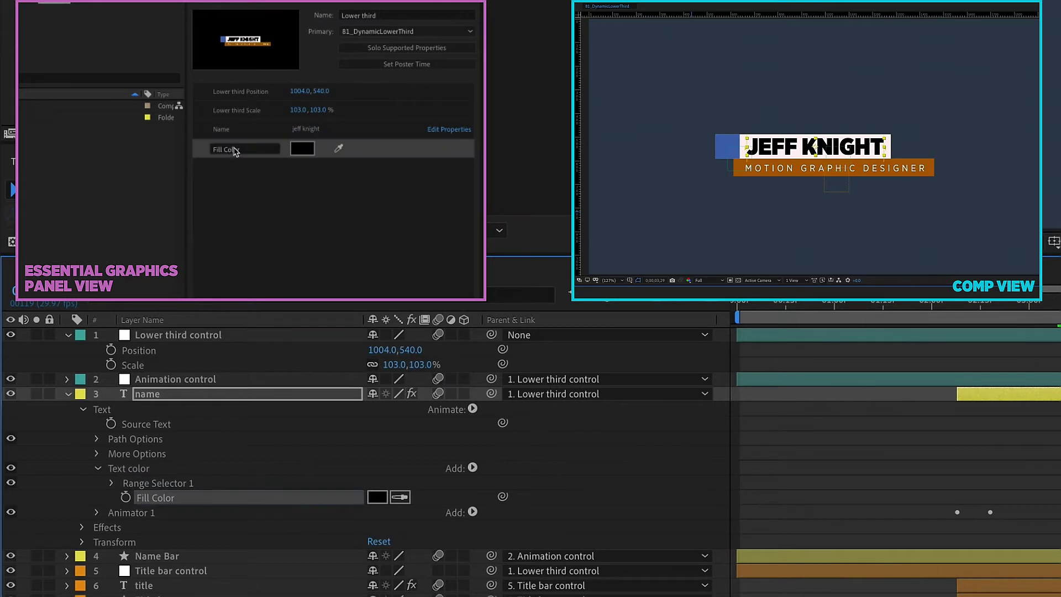
pyautogui.click(235, 152)
pyautogui.write('Name co')
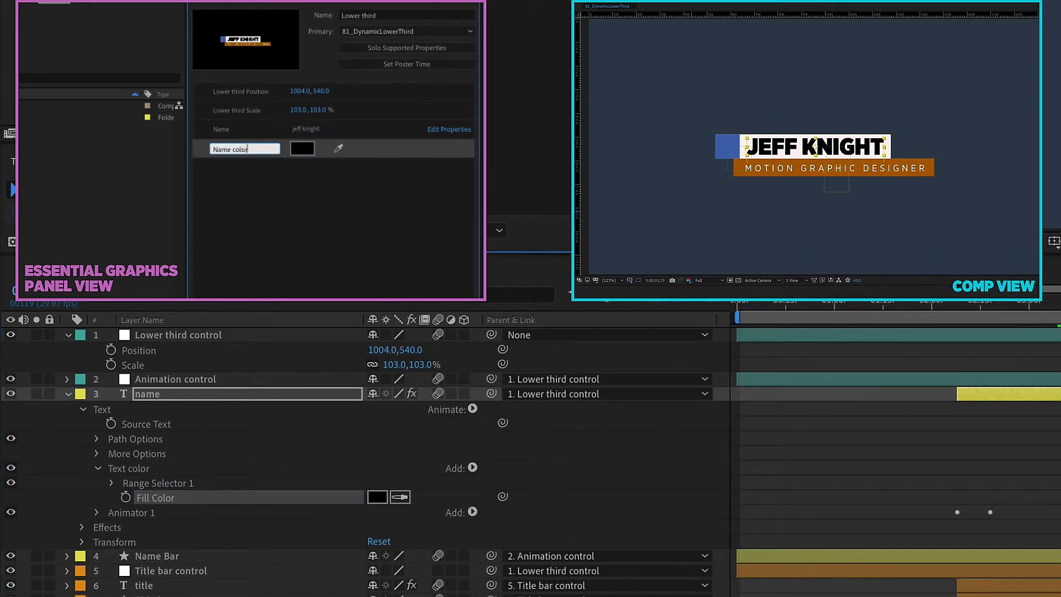
pyautogui.write('lor')
pyautogui.click(68, 394)
pyautogui.click(157, 408)
# Step: Add the Name Bar's Box fill Color to the template as 'Box color'
pyautogui.click(68, 408)
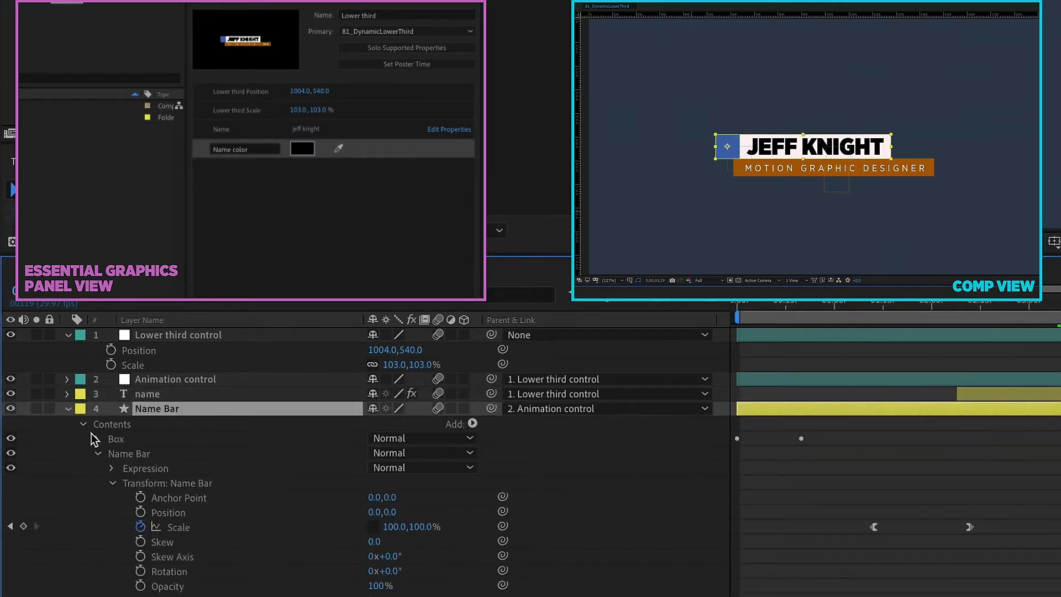
pyautogui.click(97, 438)
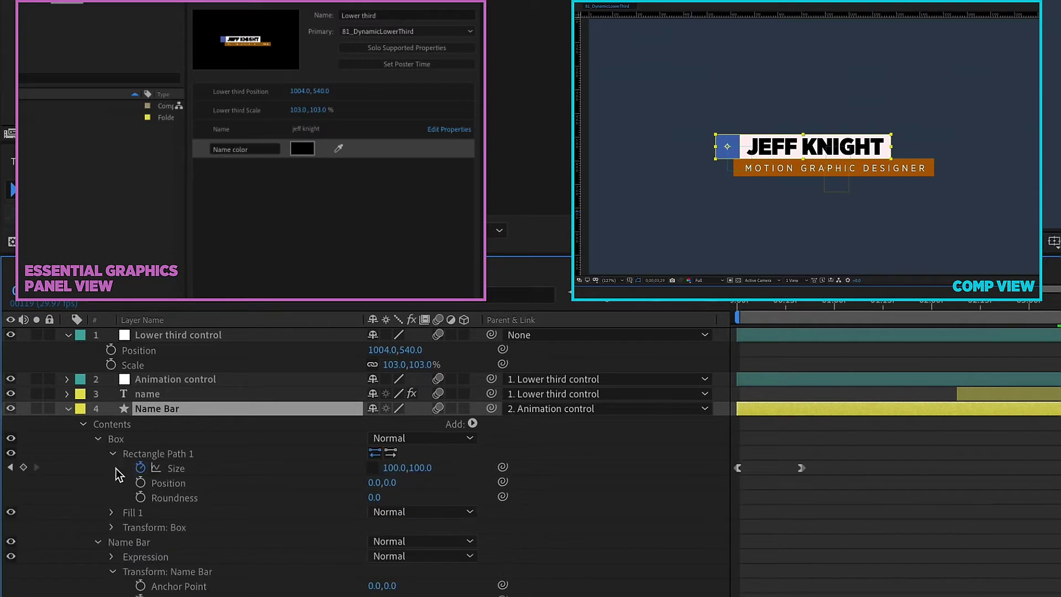
pyautogui.click(112, 513)
pyautogui.moveTo(162, 556); pyautogui.dragTo(239, 221)
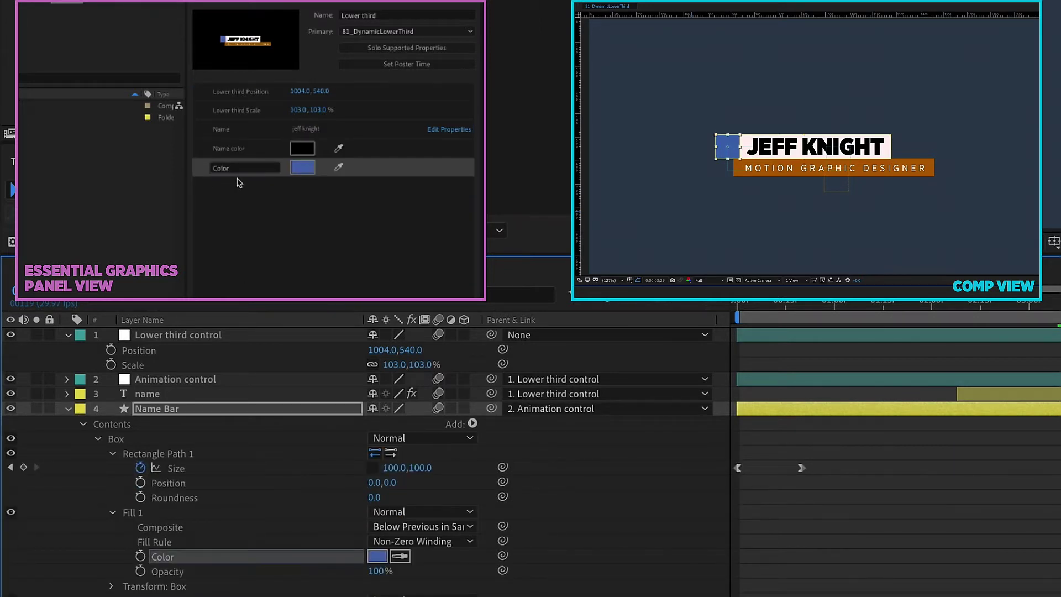
pyautogui.click(229, 168)
pyautogui.write('Box c')
pyautogui.click(97, 439)
pyautogui.click(129, 453)
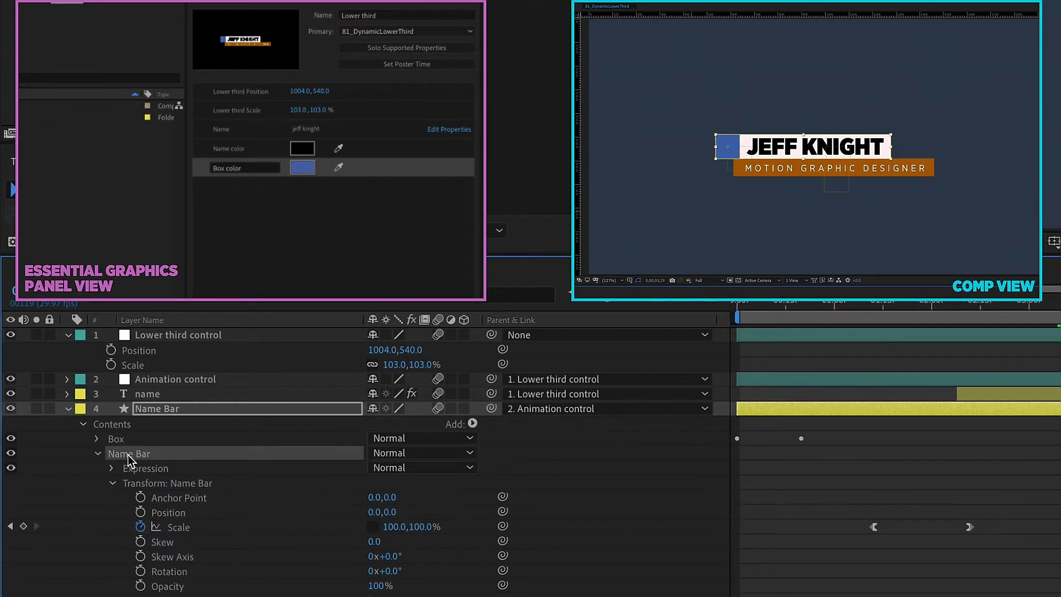
# Step: Add the Name Bar shape's fill Color to the template as 'Name bar color'
pyautogui.click(112, 468)
pyautogui.click(128, 497)
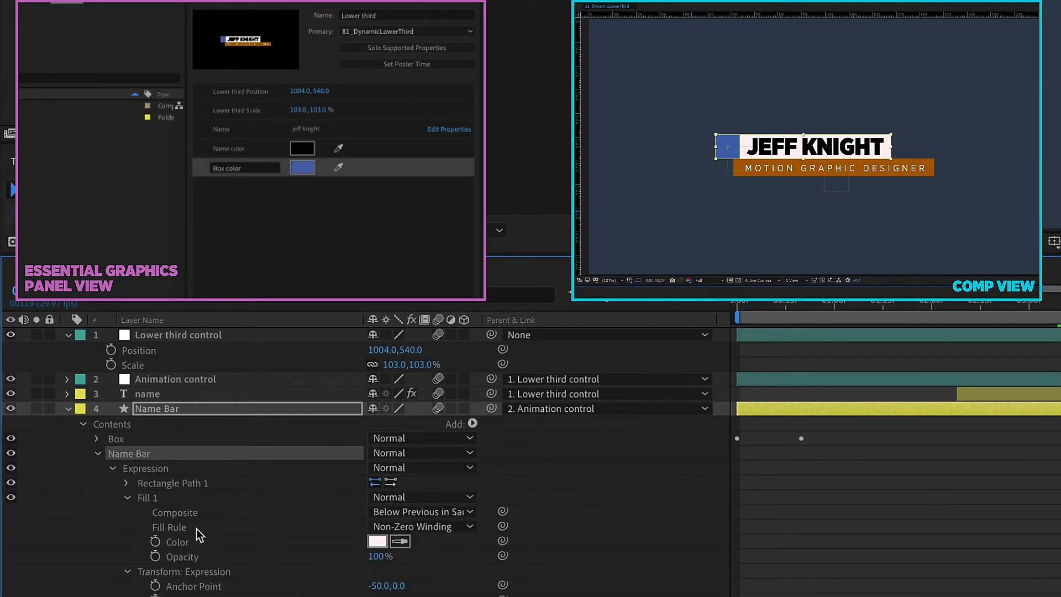
pyautogui.click(177, 542)
pyautogui.moveTo(177, 541); pyautogui.dragTo(250, 229)
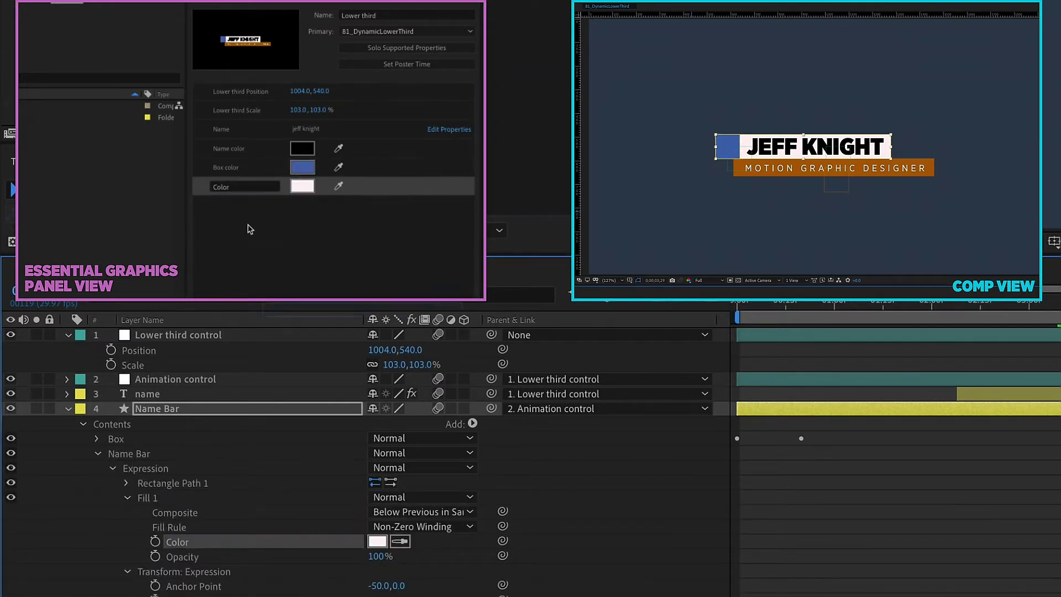
pyautogui.click(236, 188)
pyautogui.write('Bar')
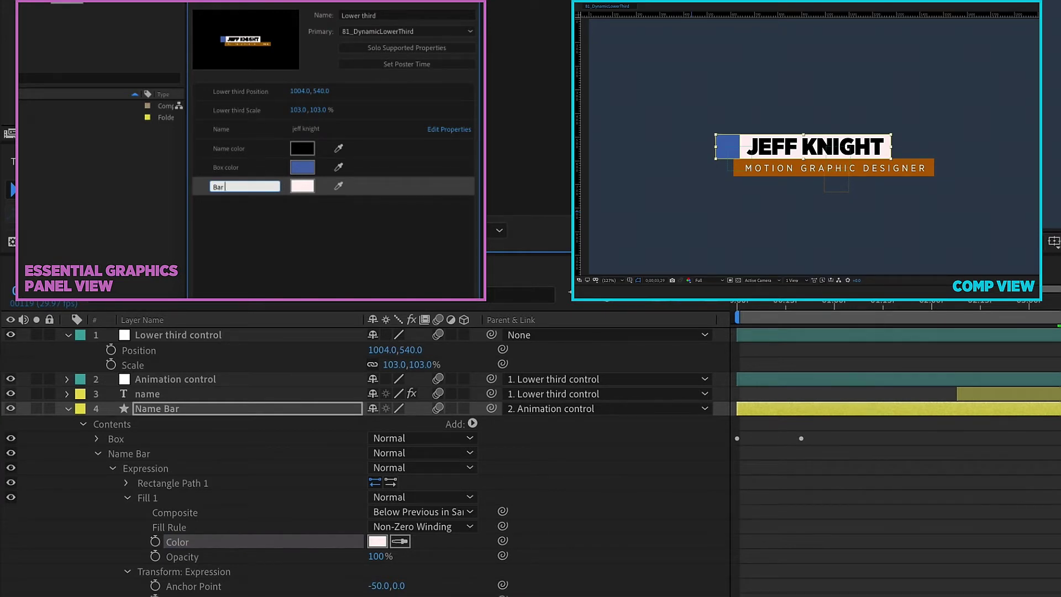
pyautogui.write(' color')
pyautogui.click(213, 187)
pyautogui.write('Name')
pyautogui.click(68, 409)
# Step: Add the title layer's Source Text to the template as a 'Title' control
pyautogui.click(180, 425)
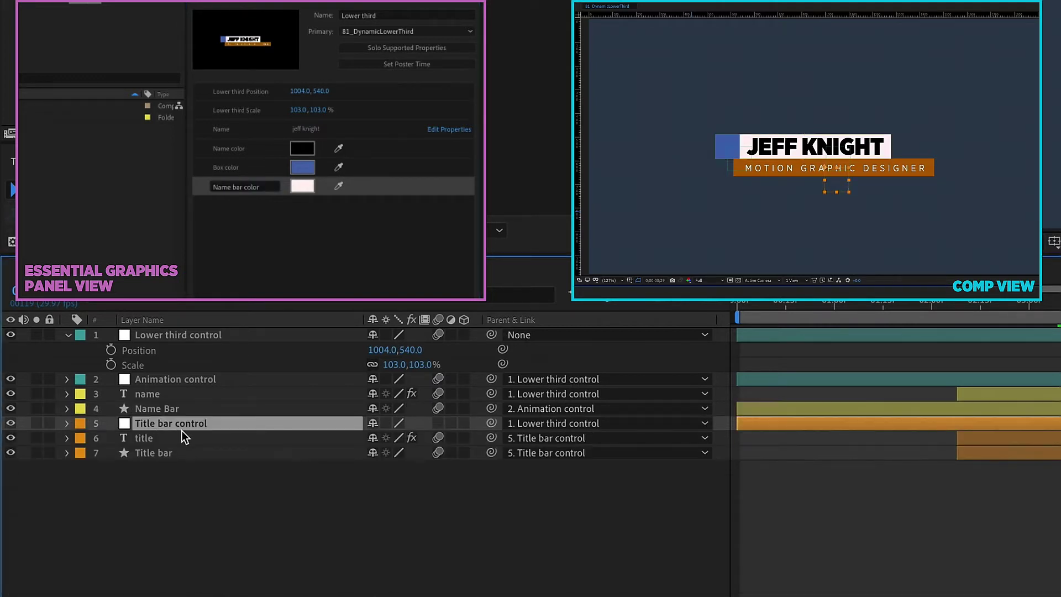
pyautogui.click(152, 439)
pyautogui.click(67, 438)
pyautogui.moveTo(145, 468); pyautogui.dragTo(237, 209)
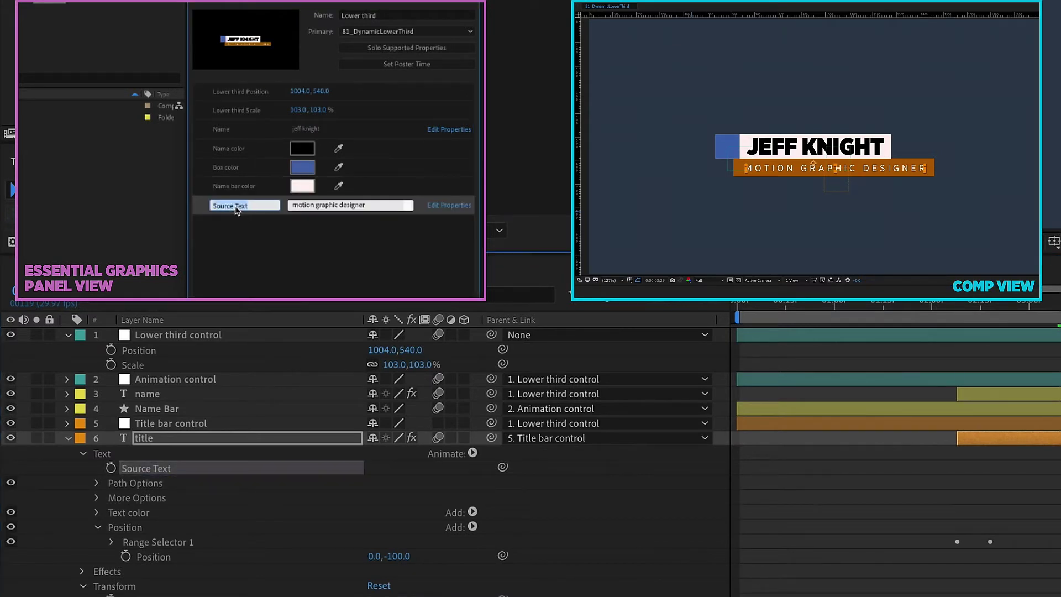
pyautogui.write('Title')
# Step: Test the Title control with 'interior', then restore 'motion graphic' in the title
pyautogui.click(351, 205)
pyautogui.write('interio')
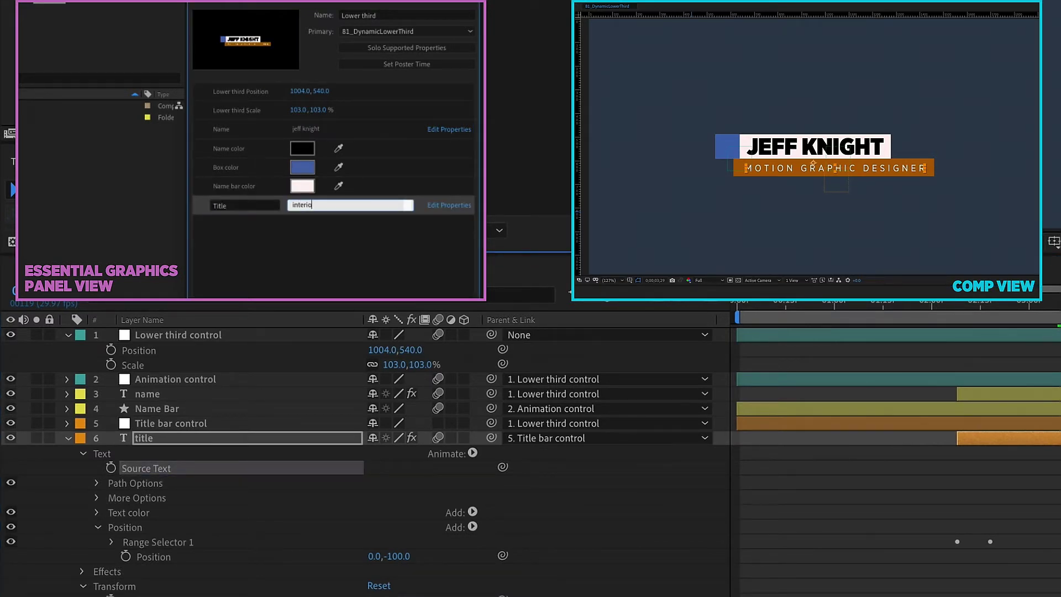
pyautogui.click(311, 244)
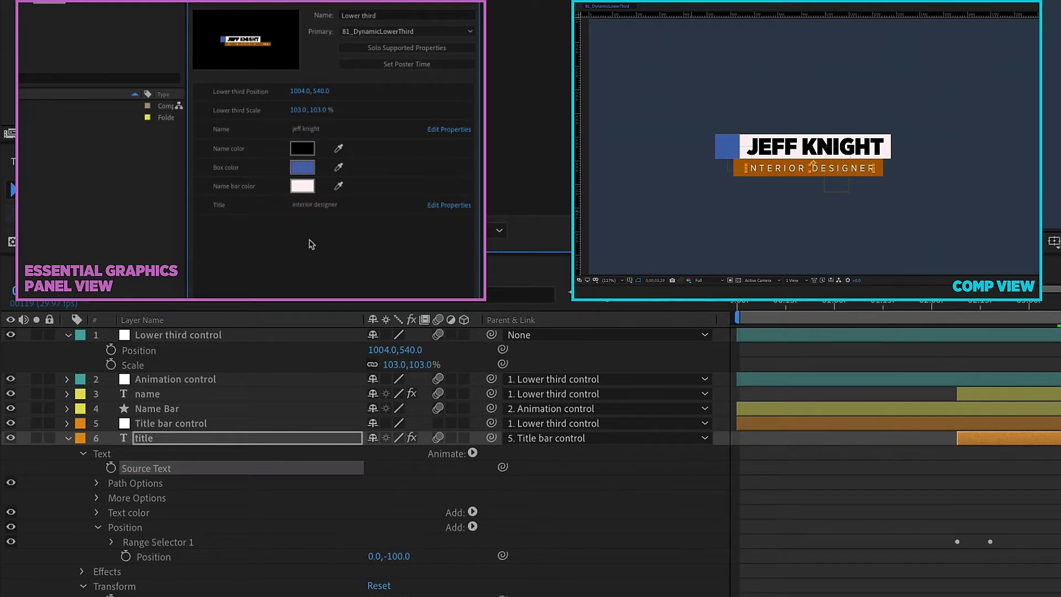
pyautogui.doubleClick(297, 205)
pyautogui.write('motion graphic')
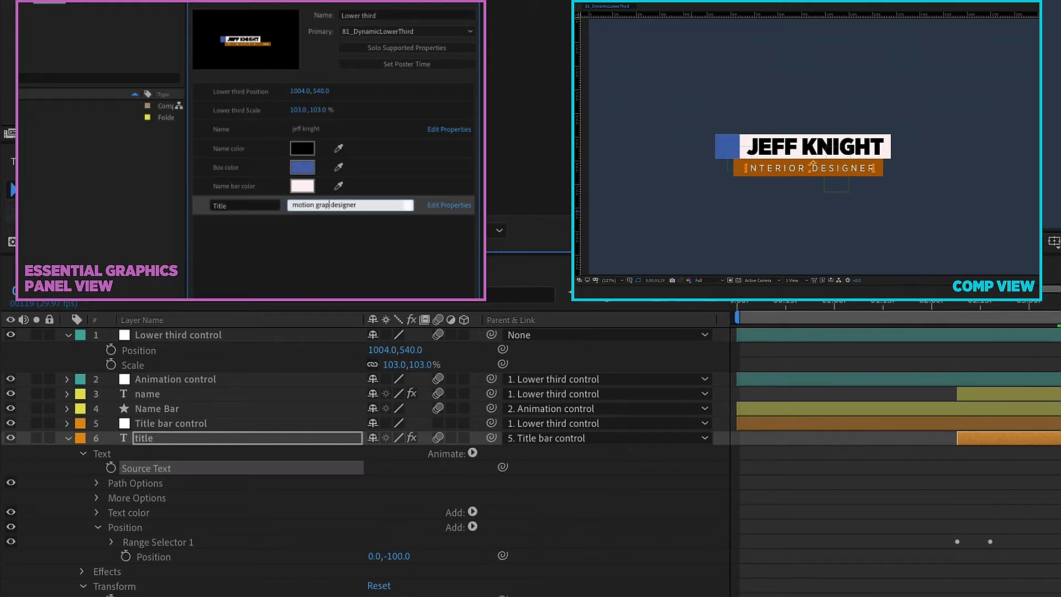
pyautogui.click(285, 248)
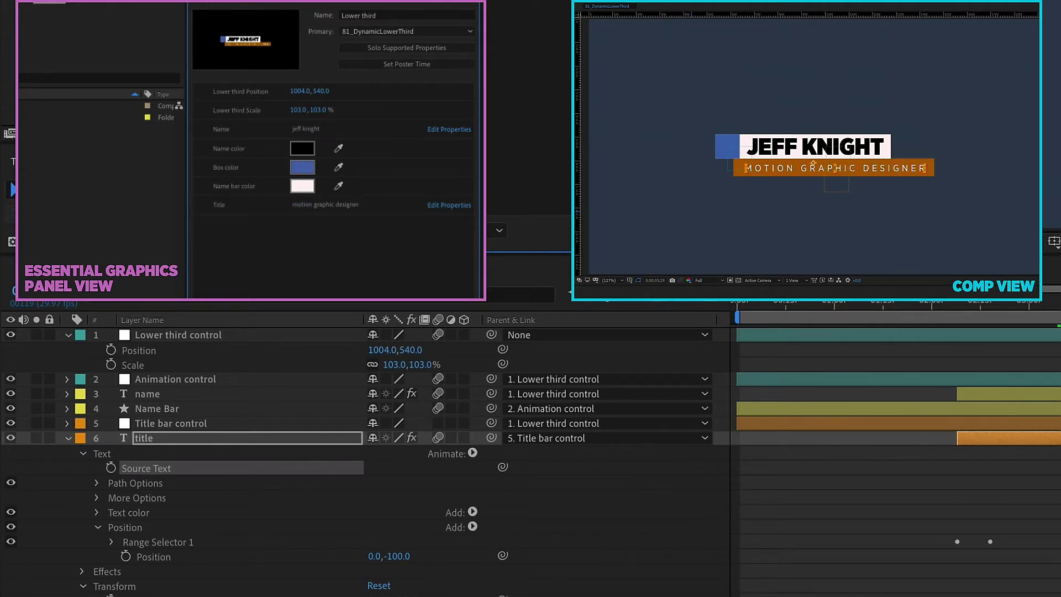
# Step: Add the title's Fill Color as 'Title color', placed below the Title row
pyautogui.click(82, 571)
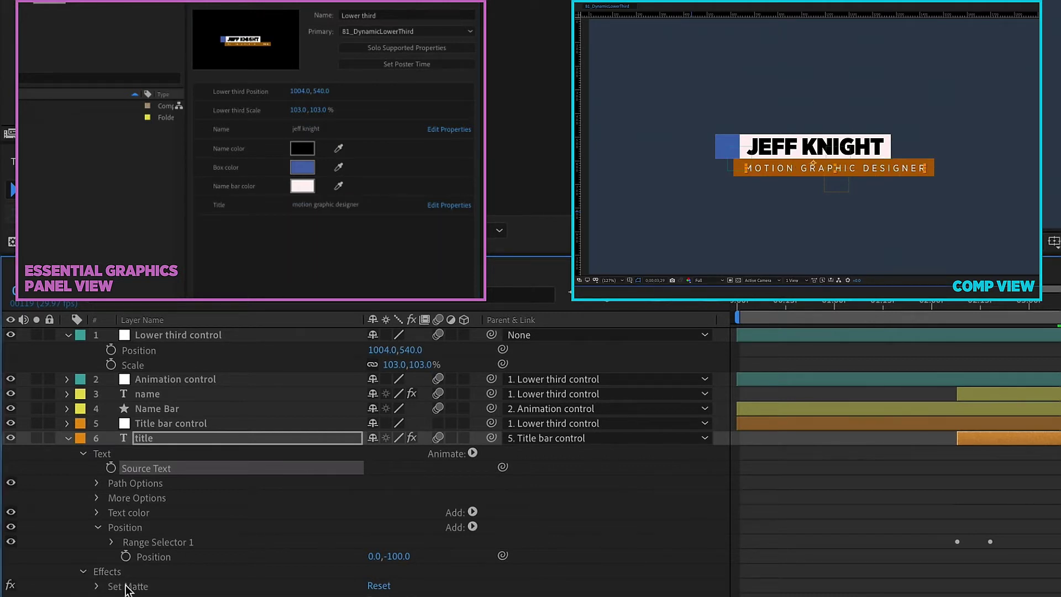
pyautogui.click(103, 512)
pyautogui.moveTo(160, 543); pyautogui.dragTo(231, 226)
pyautogui.click(247, 204)
pyautogui.write('Tit')
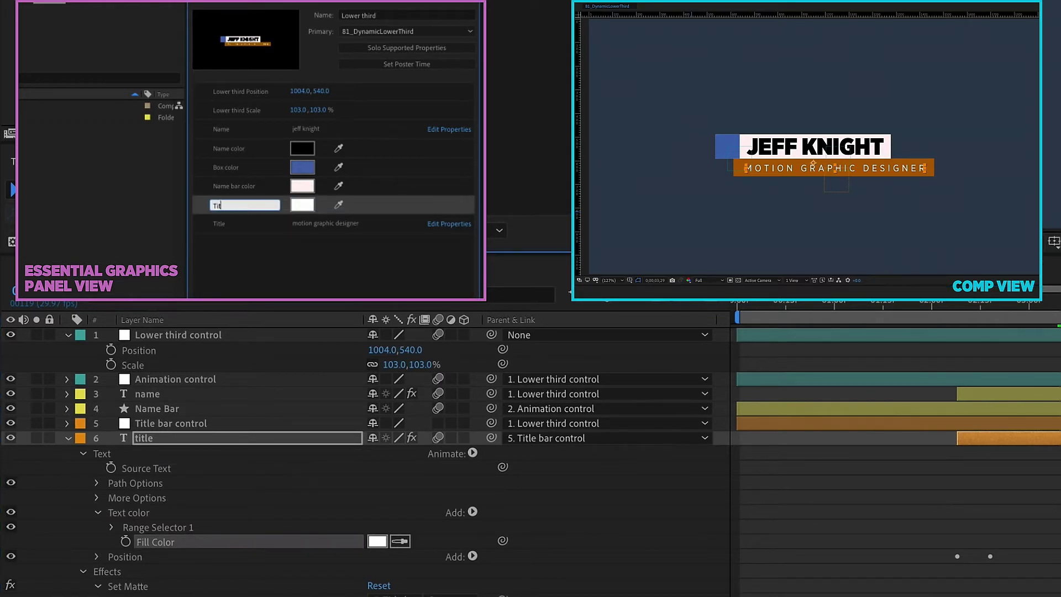
pyautogui.write('le text color')
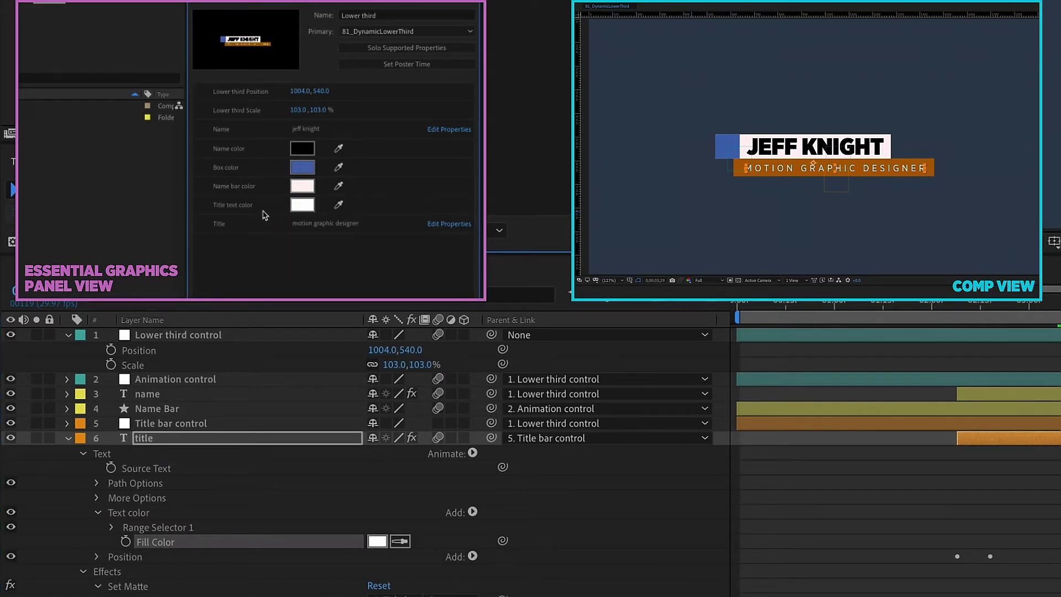
pyautogui.moveTo(265, 213); pyautogui.dragTo(268, 246)
pyautogui.doubleClick(239, 225)
pyautogui.press('BackSpace')
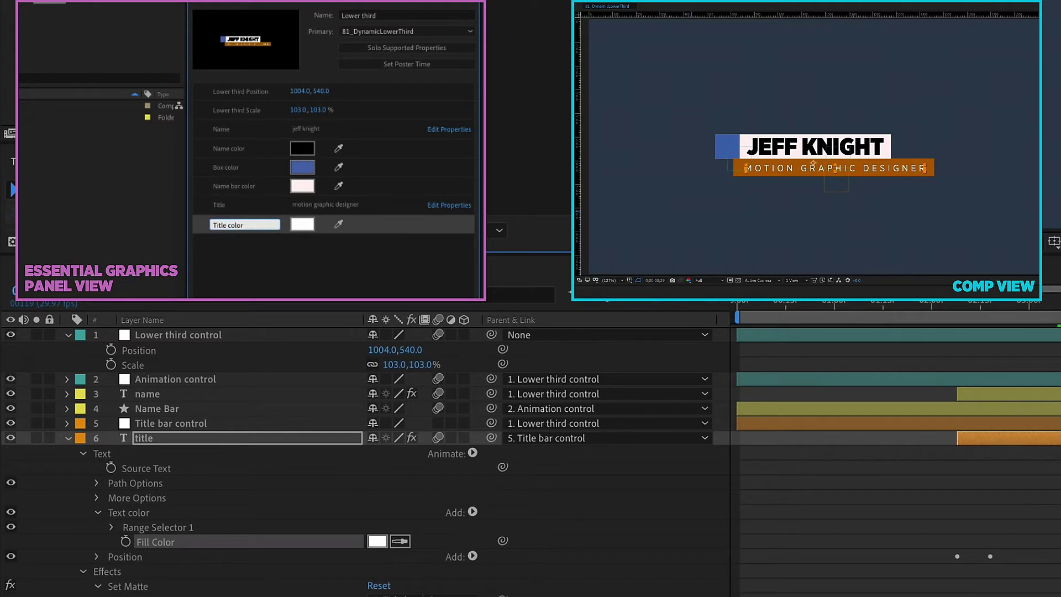
# Step: Add the Title bar's Fill 1 Color to the template as 'Title bar color'
pyautogui.click(84, 455)
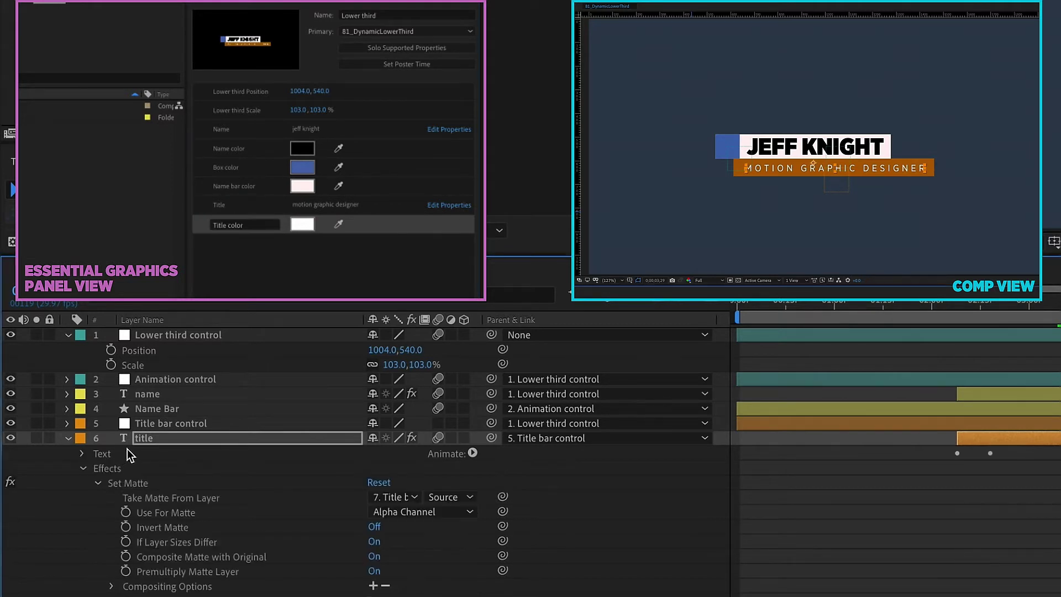
pyautogui.click(158, 453)
pyautogui.click(67, 454)
pyautogui.scroll(-3, 93, 482)
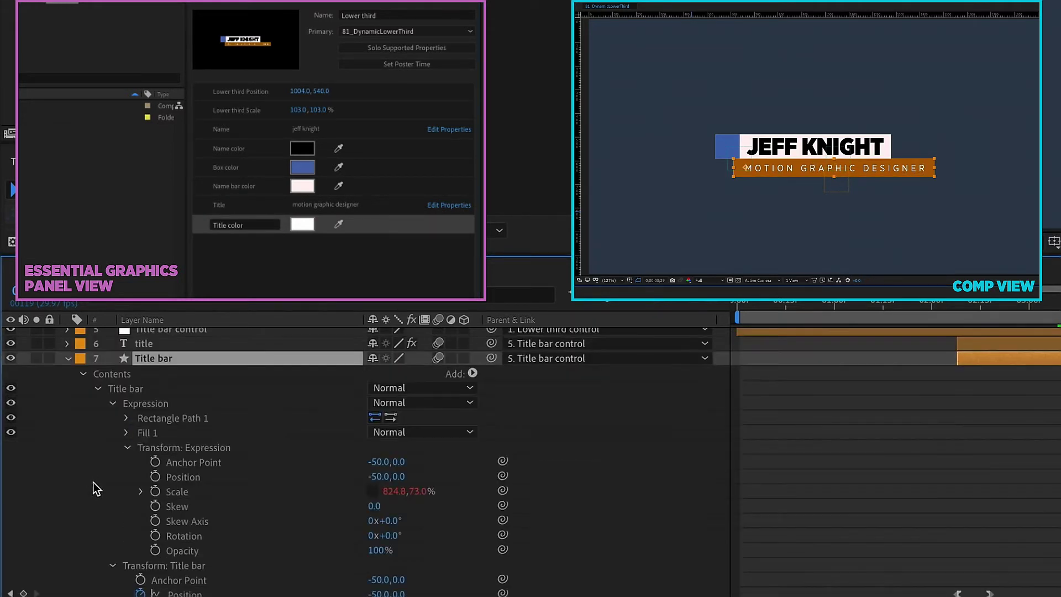
pyautogui.click(126, 433)
pyautogui.click(177, 477)
pyautogui.moveTo(176, 476); pyautogui.dragTo(249, 243)
pyautogui.write('Title bar color')
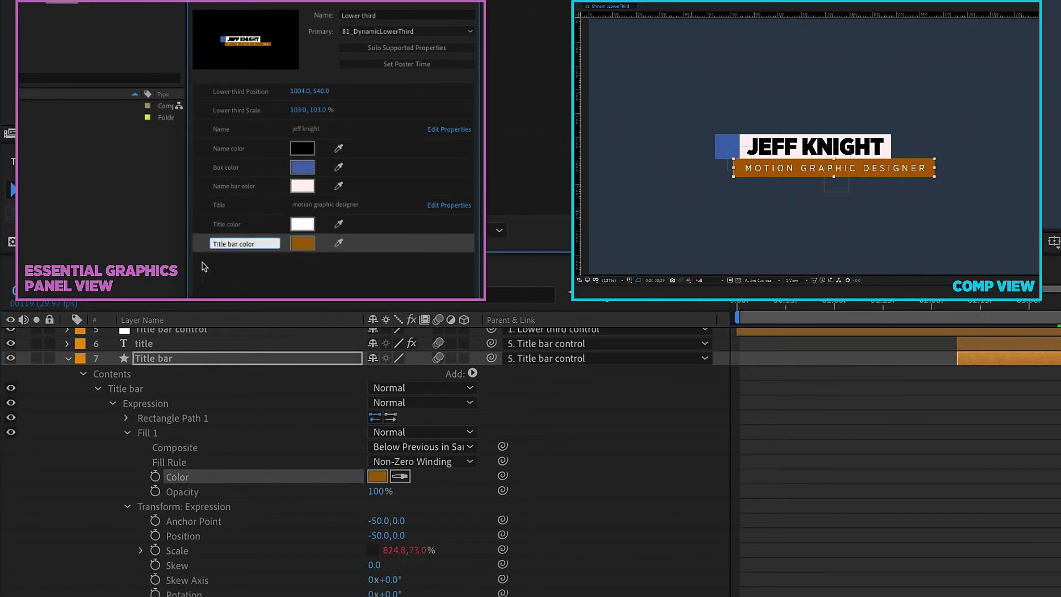
pyautogui.click(68, 358)
# Step: Add Title bar control's Position to the template as 'Title Position'
pyautogui.click(168, 423)
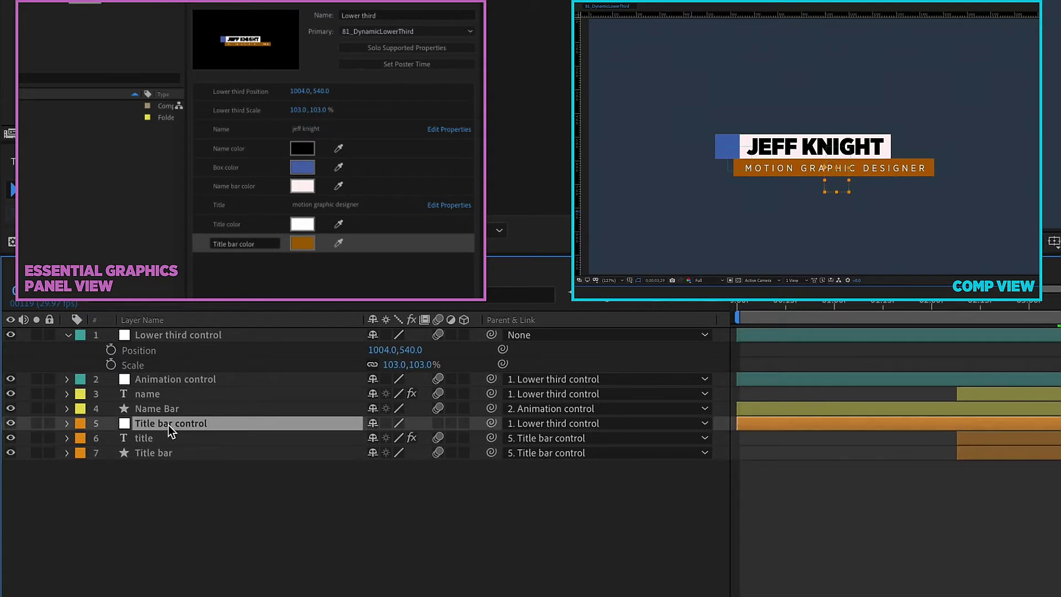
pyautogui.press('p')
pyautogui.hotkey('shift', 's')
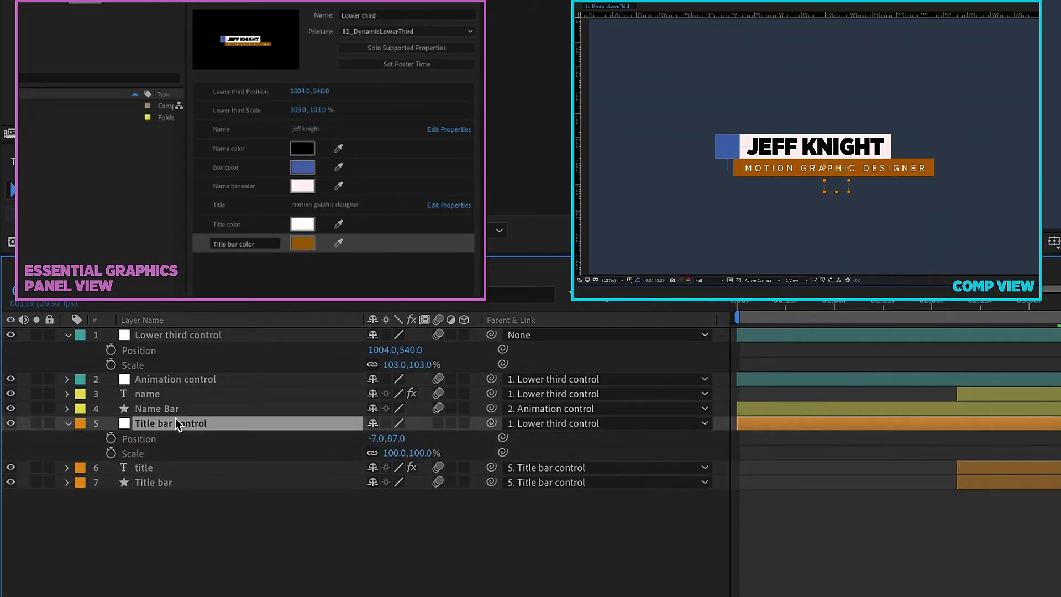
pyautogui.click(138, 439)
pyautogui.moveTo(138, 439); pyautogui.dragTo(260, 273)
pyautogui.write('Tit')
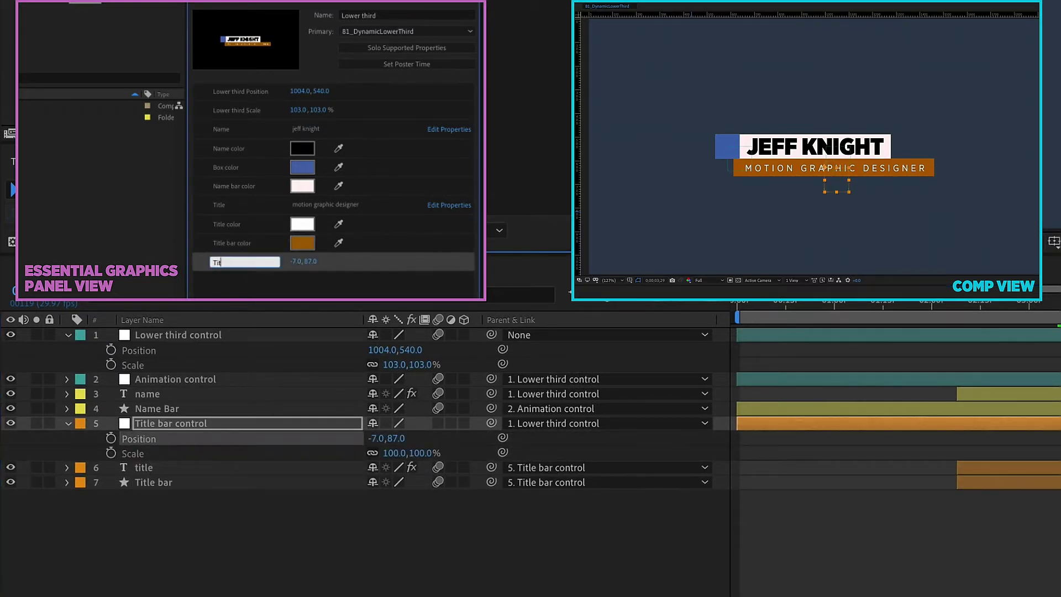
pyautogui.write('le Position')
# Step: Add Title bar control's Scale to the template as 'Title Scale'
pyautogui.moveTo(144, 449); pyautogui.dragTo(244, 279)
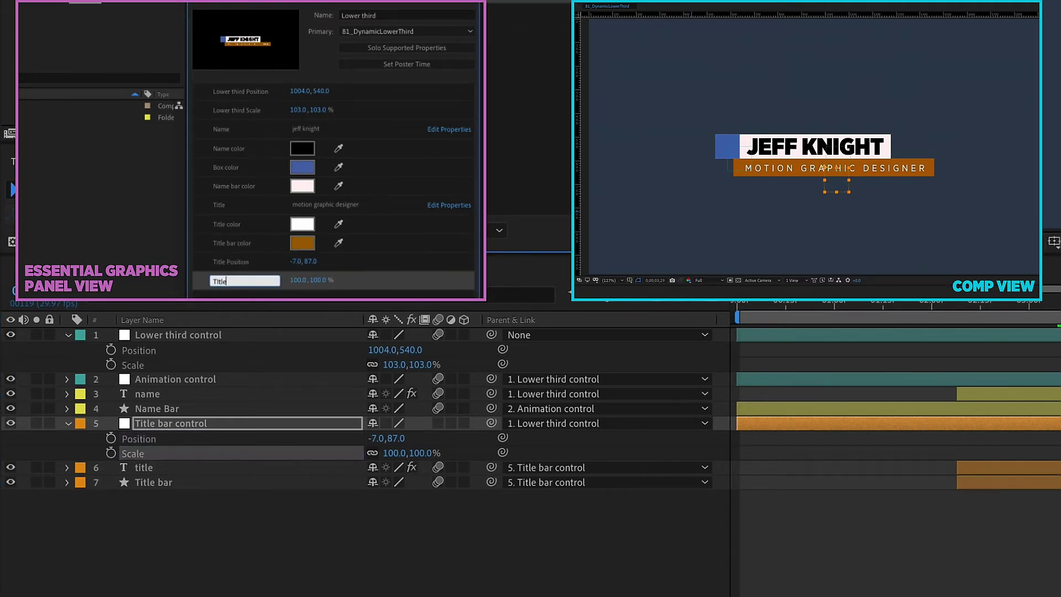
pyautogui.write('Title Scae')
pyautogui.press('BackSpace')
pyautogui.write('le')
pyautogui.press('Return')
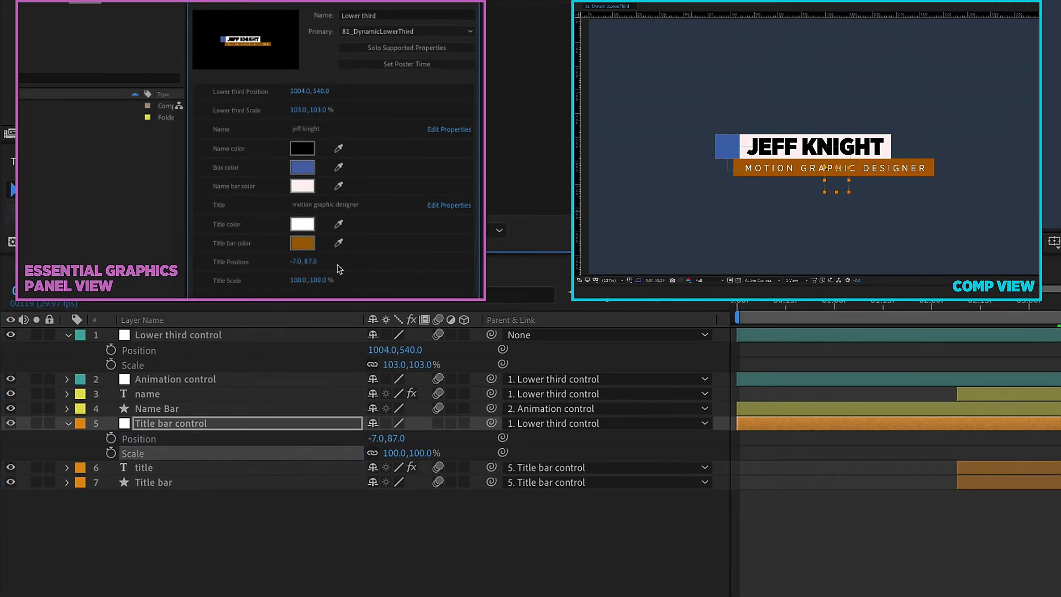
# Step: Try a teal title bar, dark red name bar and pink name, and slide the title bar
pyautogui.click(302, 243)
pyautogui.click(774, 109)
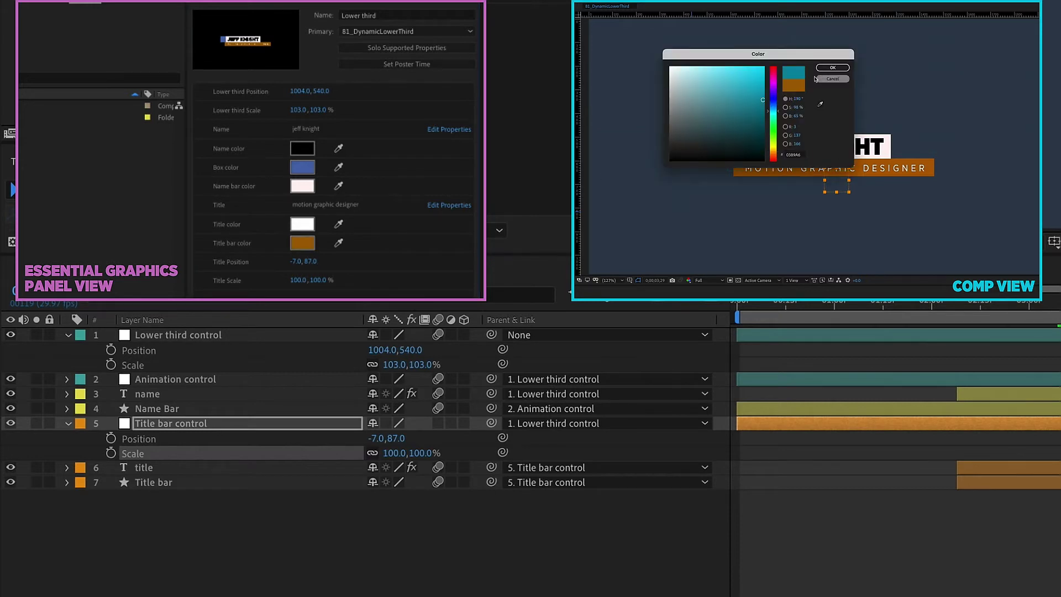
pyautogui.click(831, 77)
pyautogui.click(303, 185)
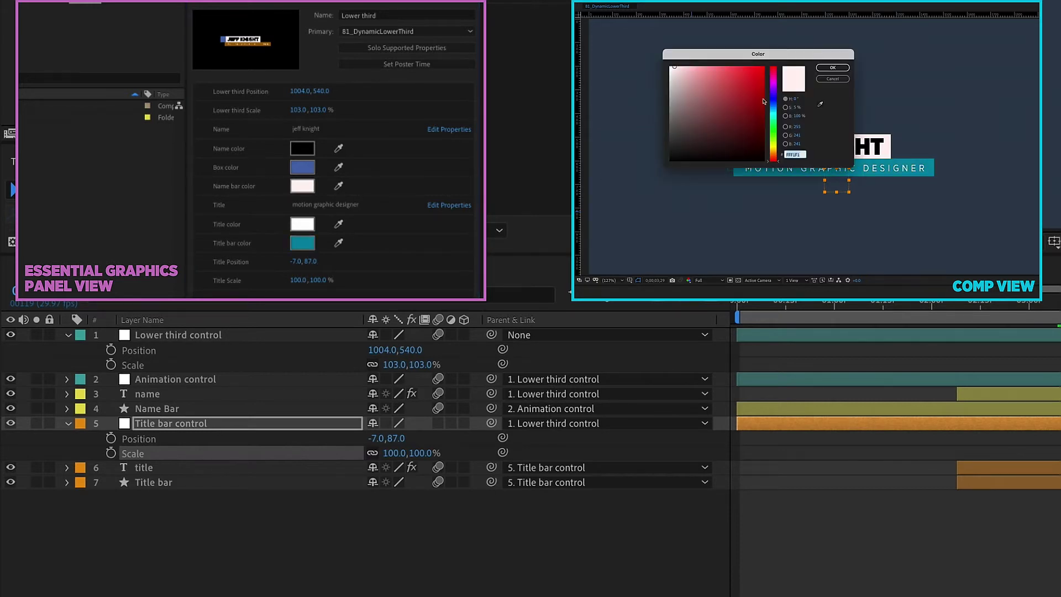
pyautogui.click(752, 154)
pyautogui.click(833, 67)
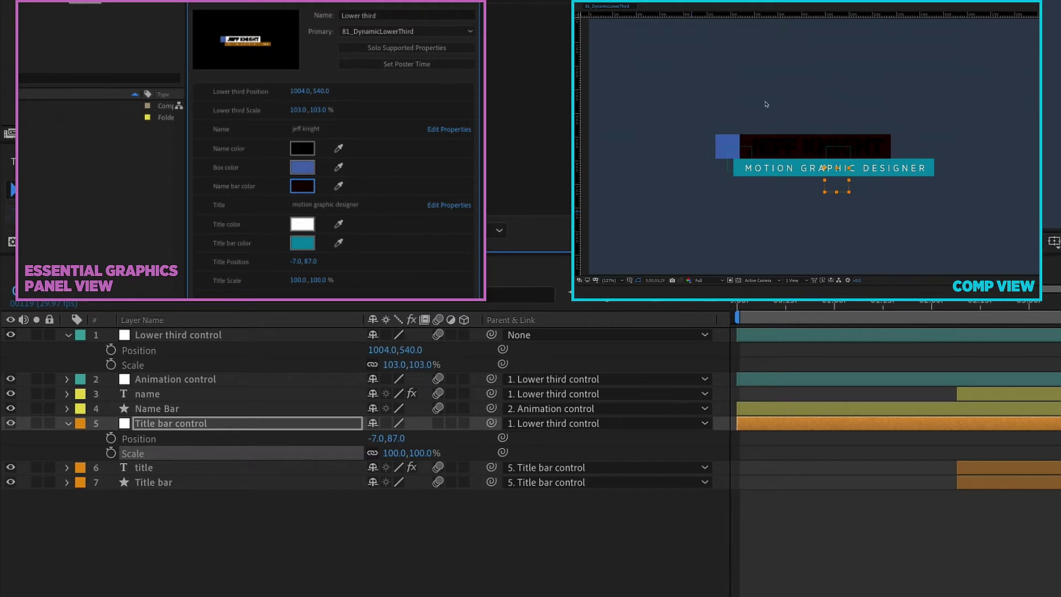
pyautogui.click(303, 148)
pyautogui.click(833, 68)
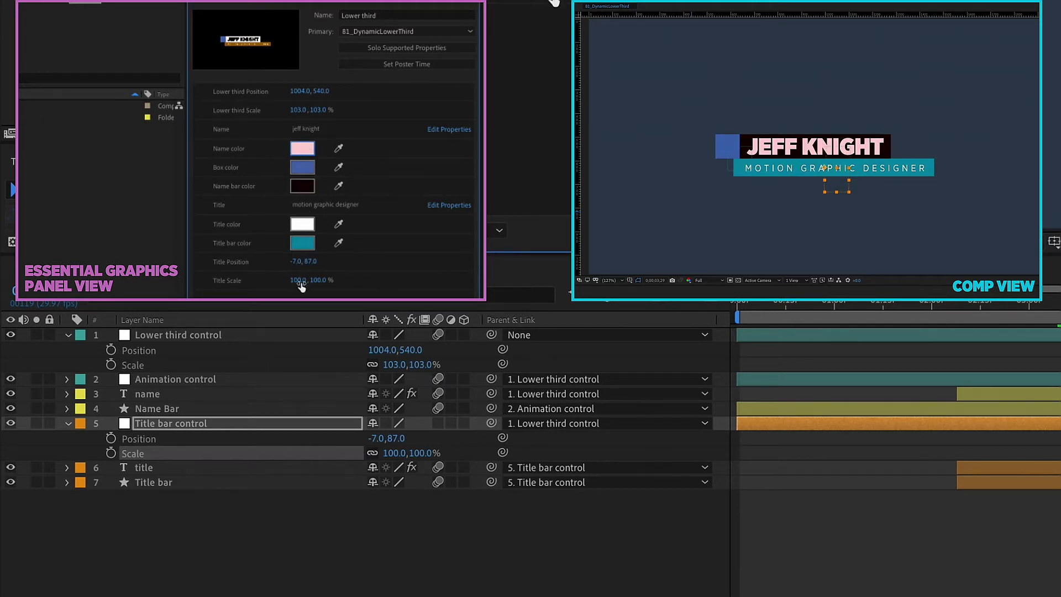
pyautogui.moveTo(295, 261); pyautogui.dragTo(320, 261)
# Step: Make the title bar red and eyedropper that red onto the box
pyautogui.click(303, 243)
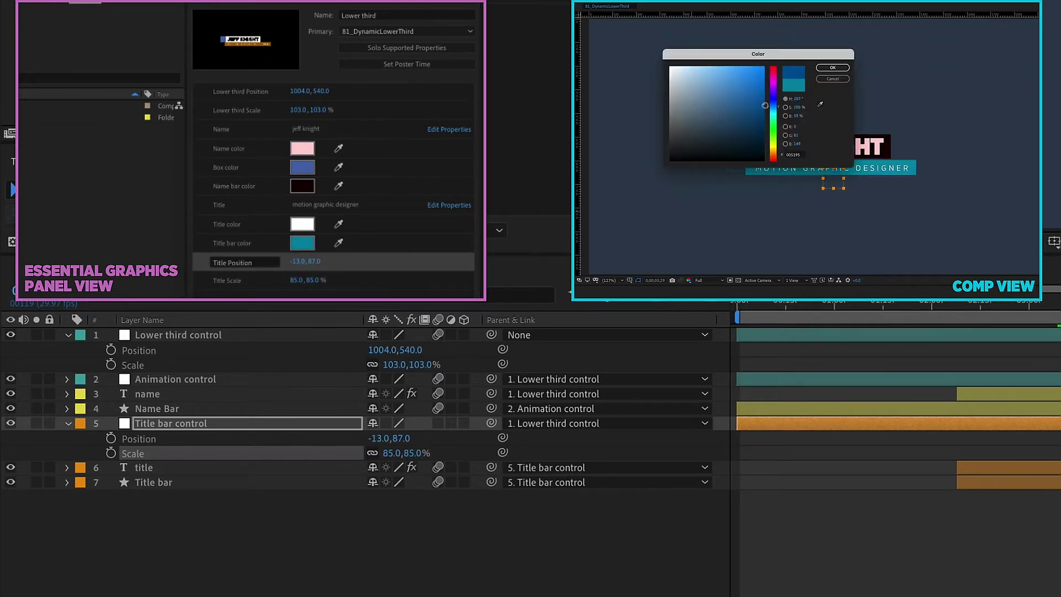
pyautogui.click(772, 158)
pyautogui.click(832, 67)
pyautogui.click(302, 167)
pyautogui.press('Return')
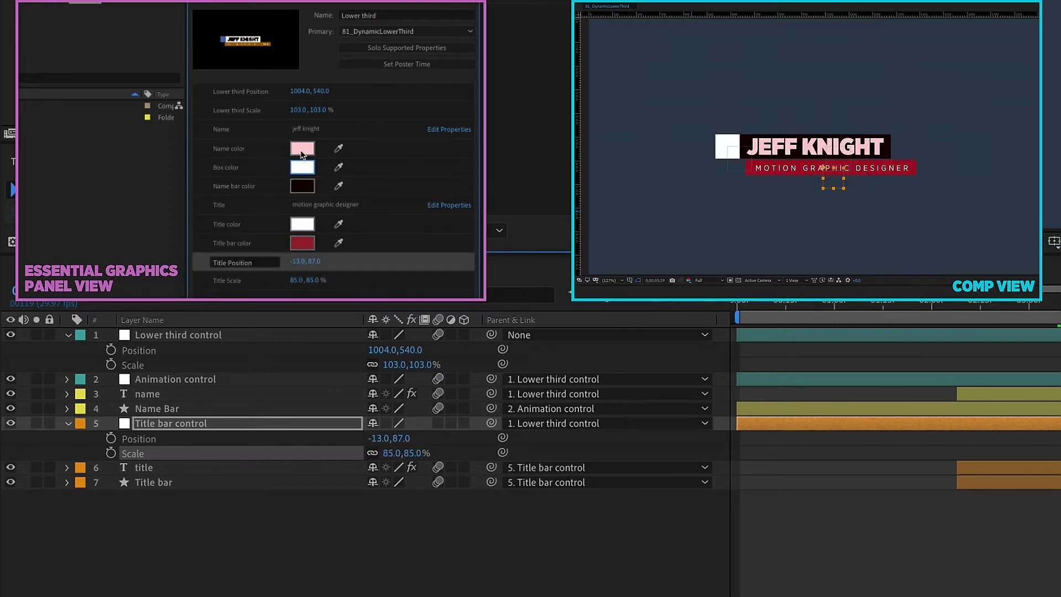
pyautogui.click(338, 167)
pyautogui.click(307, 241)
# Step: Set the name bar to white and the name text to black
pyautogui.click(302, 186)
pyautogui.click(672, 65)
pyautogui.click(832, 67)
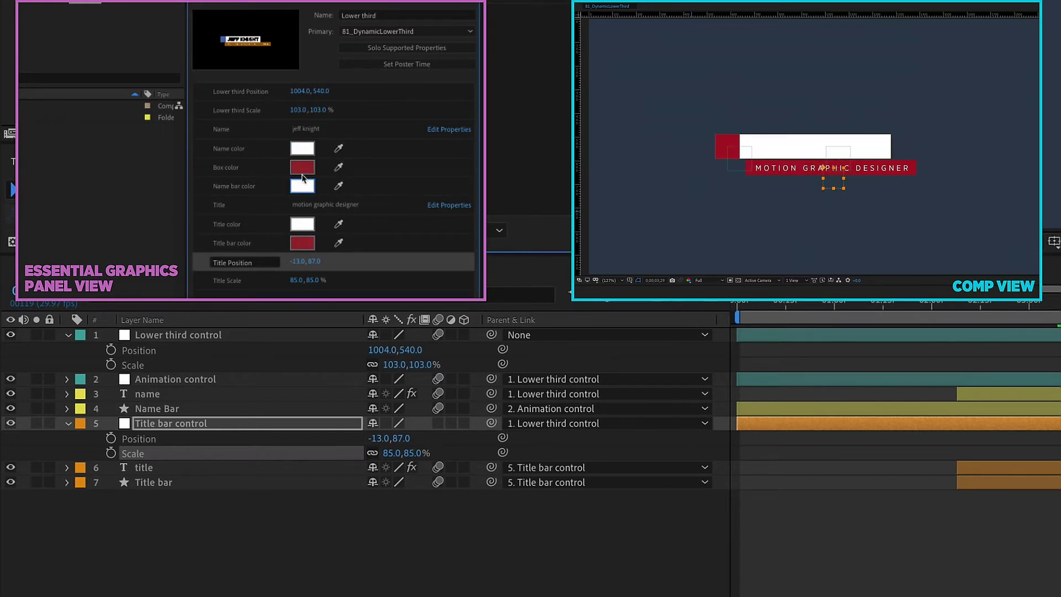
pyautogui.click(302, 148)
pyautogui.click(718, 171)
pyautogui.click(832, 67)
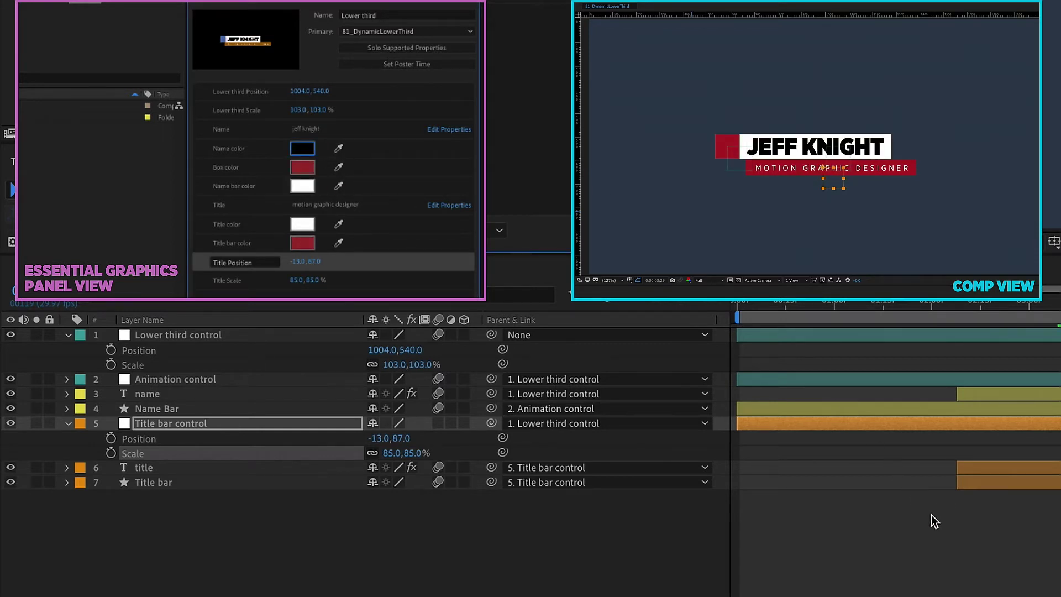
# Step: Set Title Scale to 100 and nudge the title bar right
pyautogui.click(299, 279)
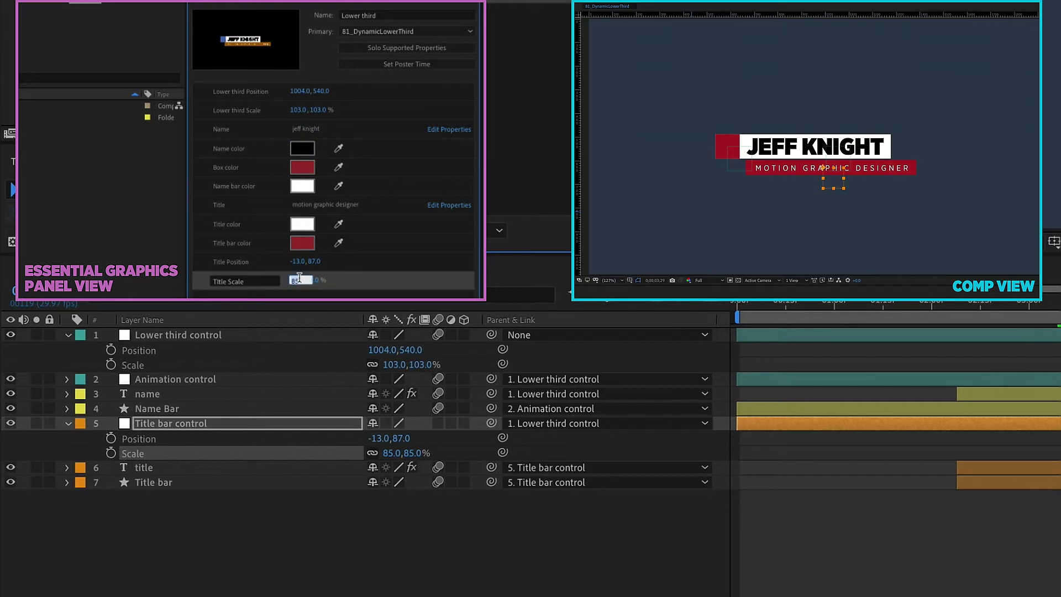
pyautogui.write('100')
pyautogui.press('Return')
pyautogui.moveTo(298, 261)
pyautogui.mouseDown()
pyautogui.moveTo(311, 258)
pyautogui.moveTo(294, 261)
pyautogui.mouseUp()
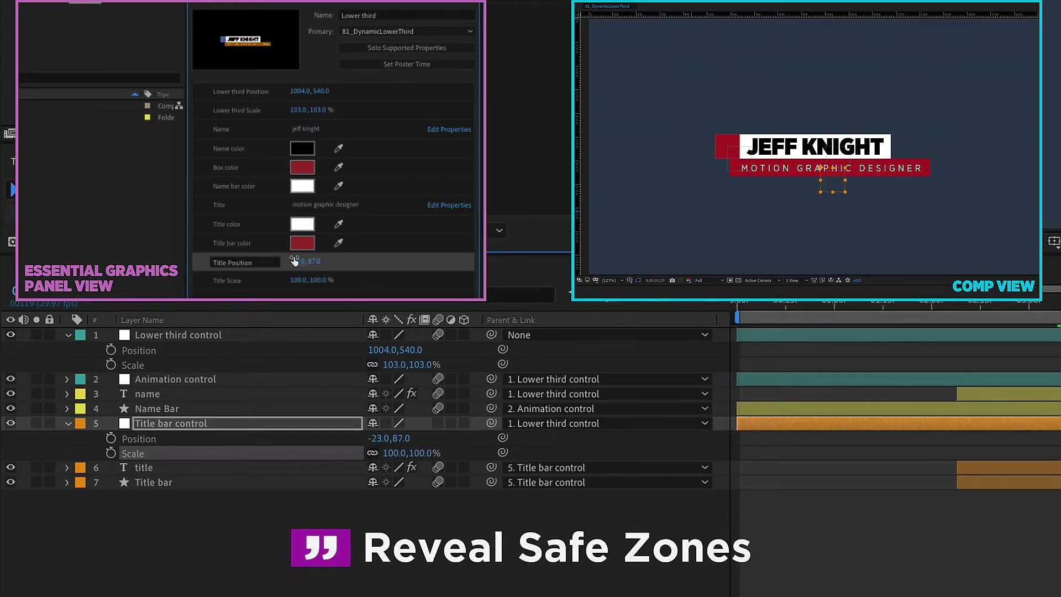
# Step: With safe zones shown, set Lower third Position to 937,540 and Title Position to -81,87, then preview
pyautogui.press("'")
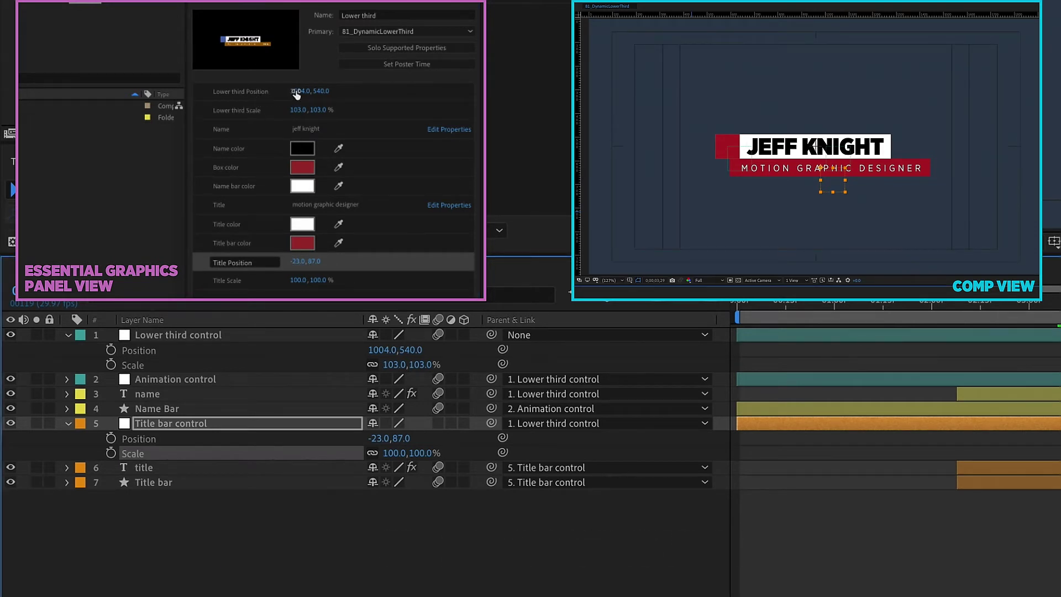
pyautogui.moveTo(298, 91); pyautogui.dragTo(283, 89)
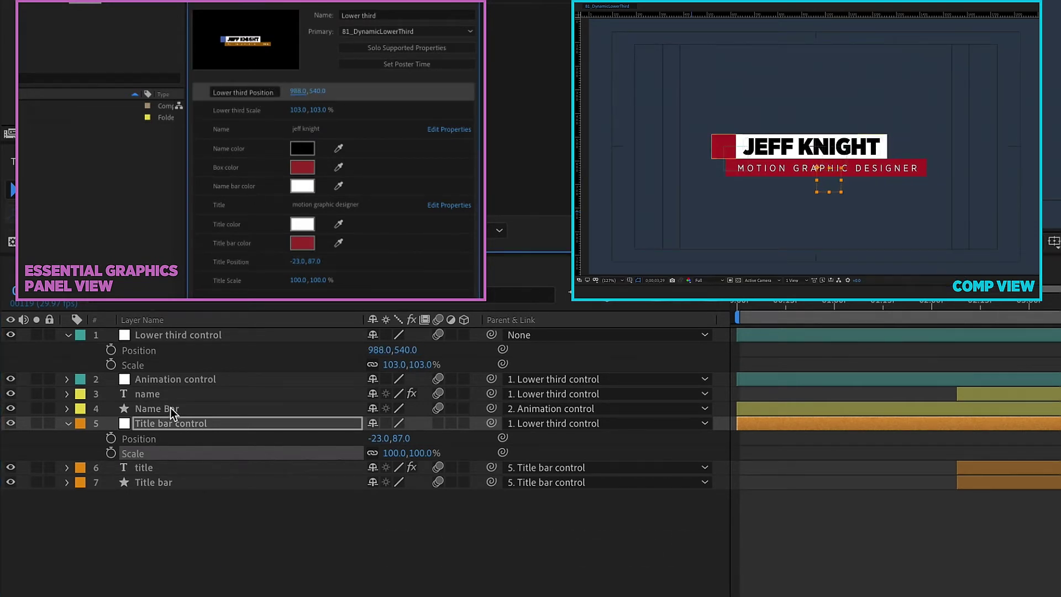
pyautogui.click(160, 394)
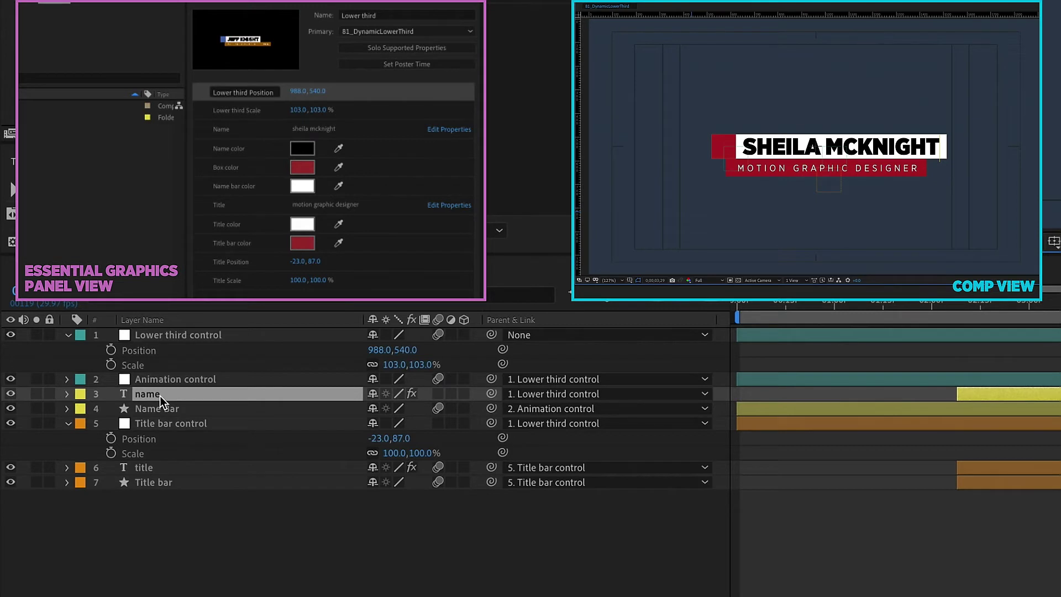
pyautogui.moveTo(299, 92); pyautogui.dragTo(270, 97)
pyautogui.moveTo(297, 261); pyautogui.dragTo(166, 256)
pyautogui.press('space')
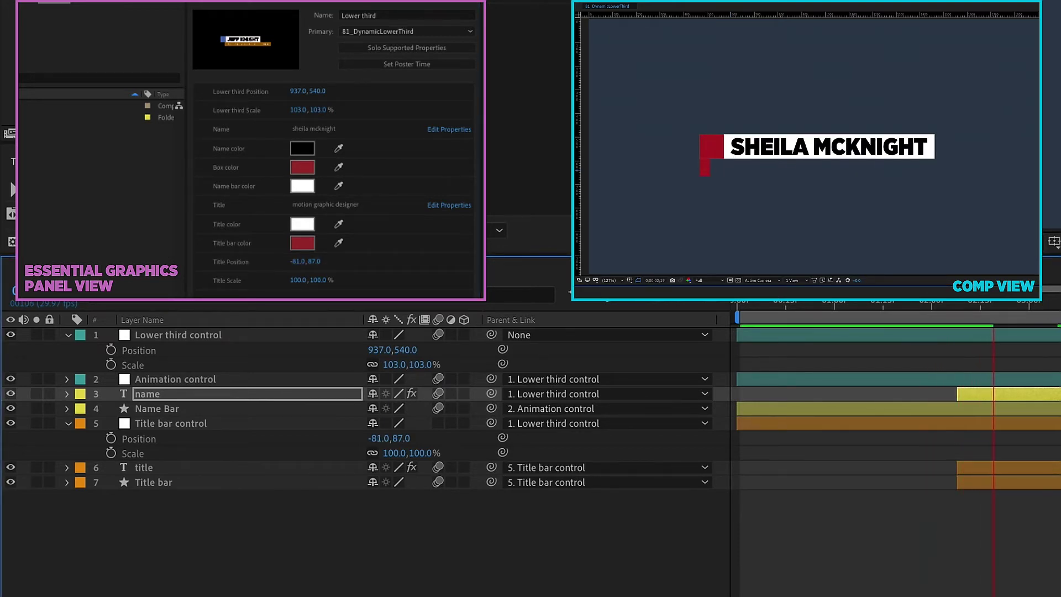
# Step: Shift the title and Title bar layers later in the timeline
pyautogui.moveTo(872, 313); pyautogui.dragTo(908, 314)
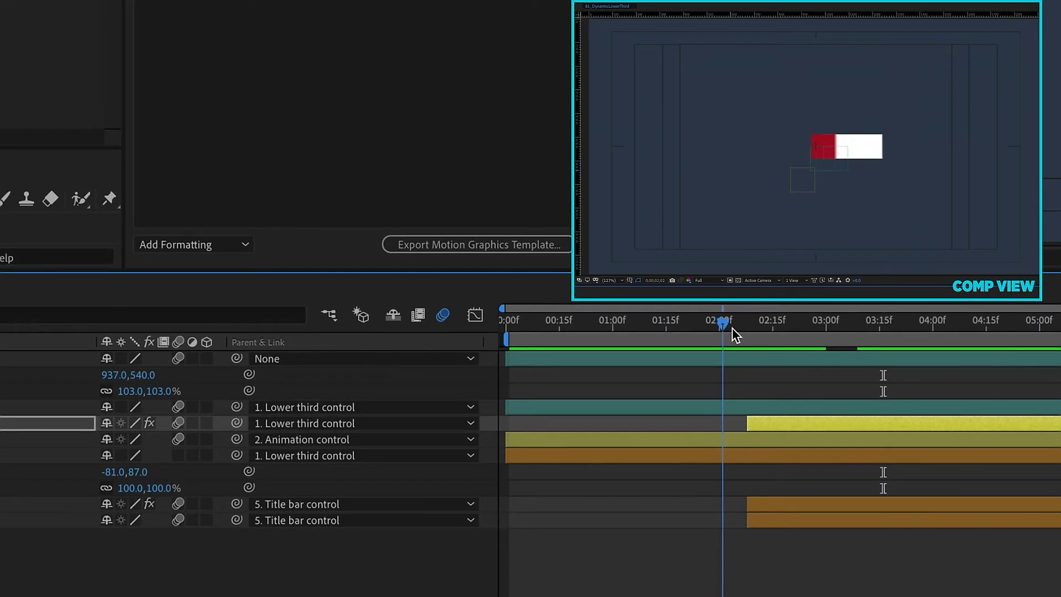
pyautogui.moveTo(758, 329); pyautogui.dragTo(747, 324)
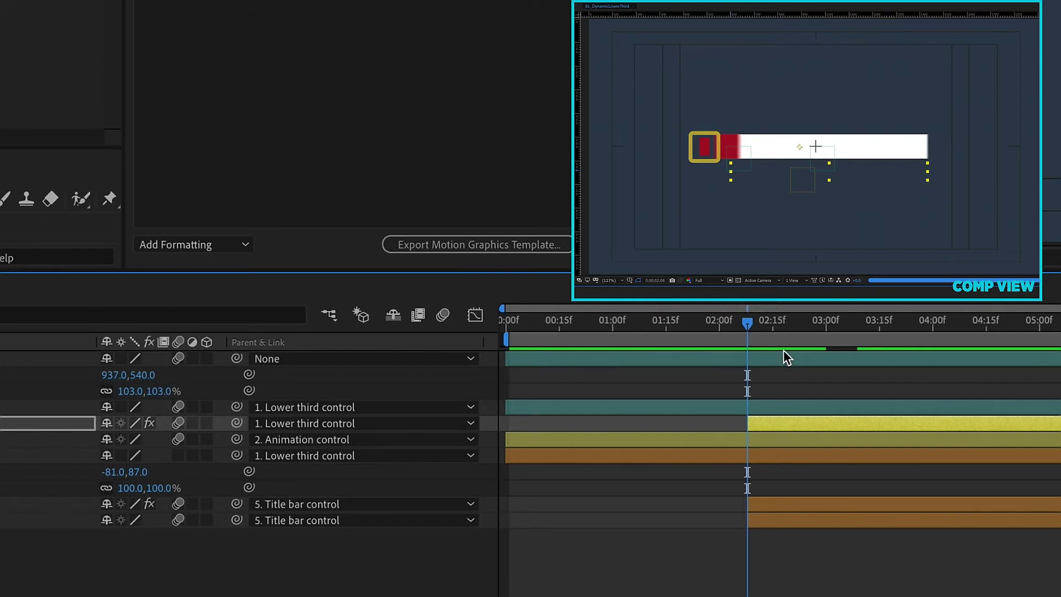
pyautogui.click(763, 507)
pyautogui.keyDown('shift'); pyautogui.click(761, 515); pyautogui.keyUp('shift')
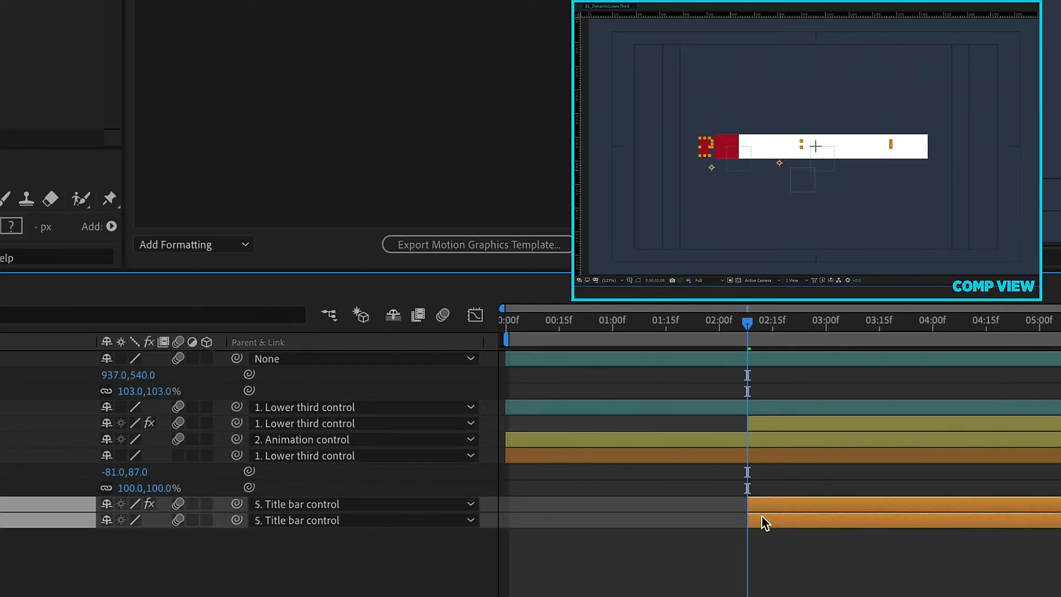
pyautogui.press('u')
pyautogui.moveTo(768, 507); pyautogui.dragTo(787, 505)
# Step: Preview, nudge the title layers slightly later, widen the work area and reveal all keyframes
pyautogui.moveTo(748, 326); pyautogui.dragTo(844, 336)
pyautogui.press('space')
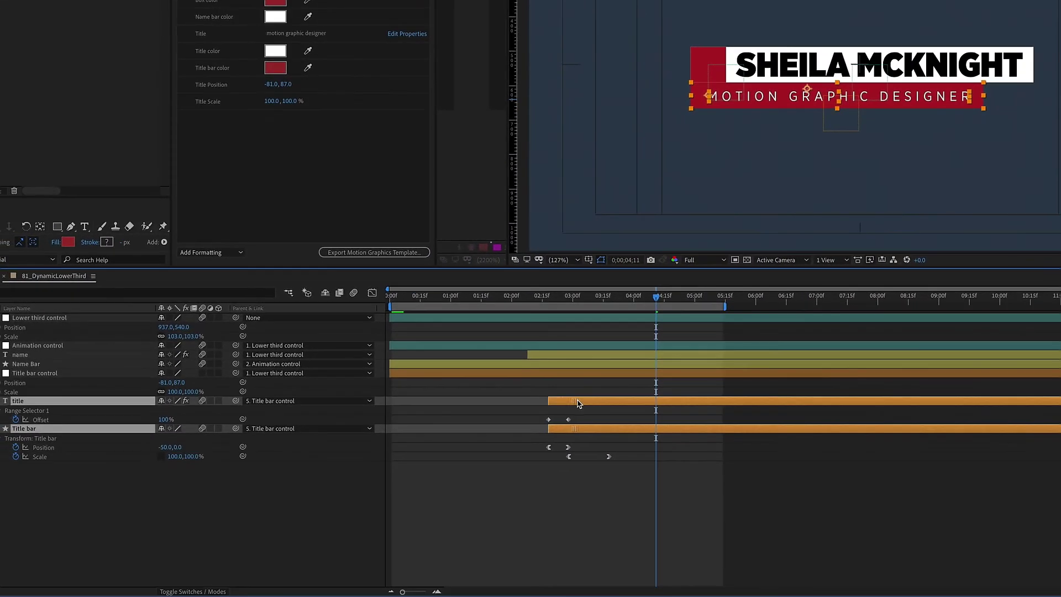
pyautogui.moveTo(576, 403); pyautogui.dragTo(580, 404)
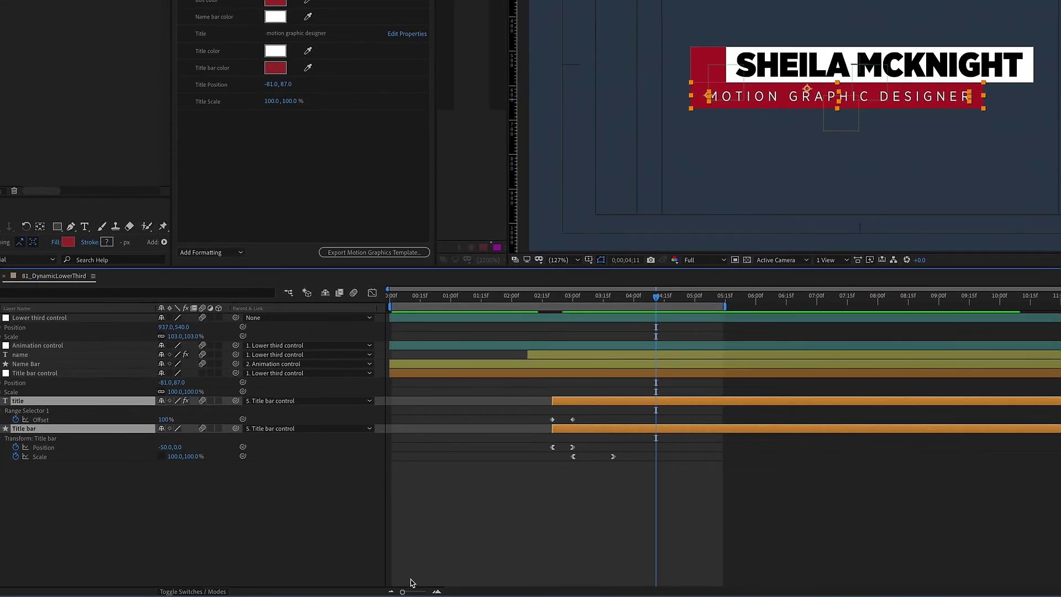
pyautogui.doubleClick(727, 307)
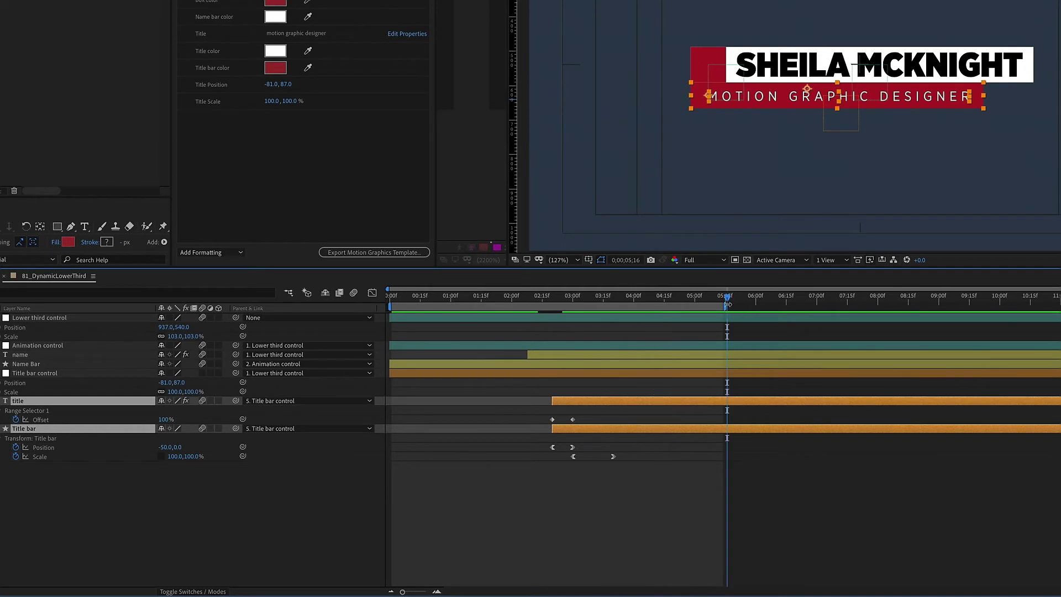
pyautogui.click(488, 489)
pyautogui.press('u')
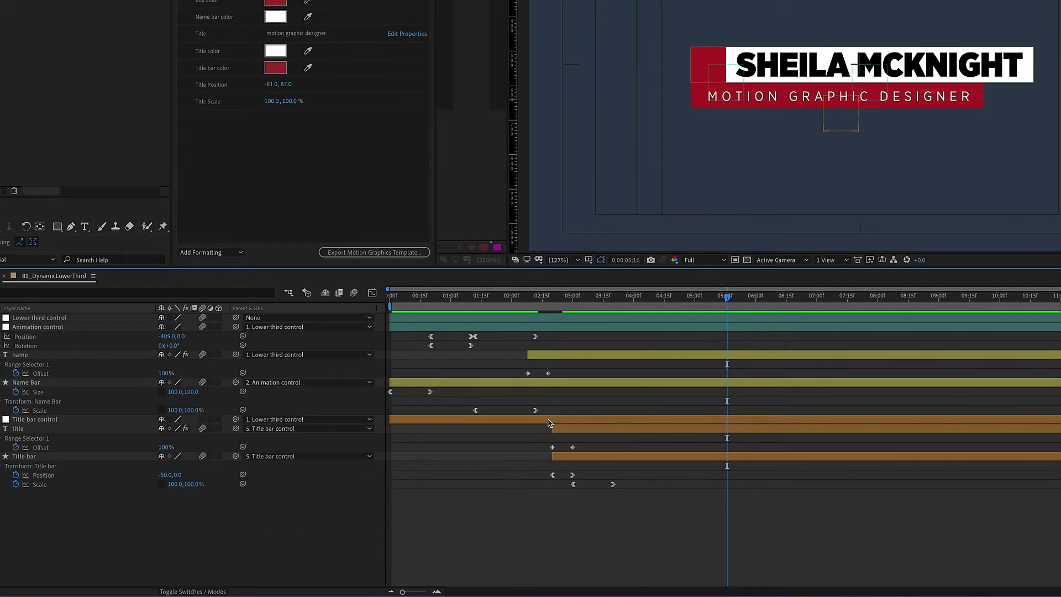
# Step: Copy the Title bar Position and Scale keyframes, paste them and time-reverse them
pyautogui.moveTo(546, 474); pyautogui.dragTo(632, 500)
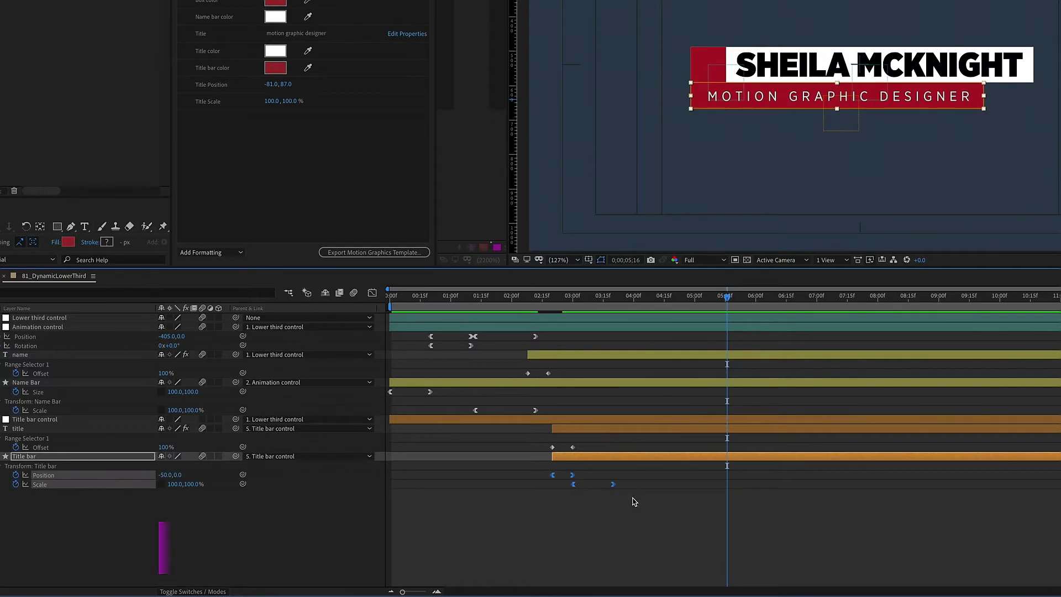
pyautogui.press('super+c')
pyautogui.press('super+v')
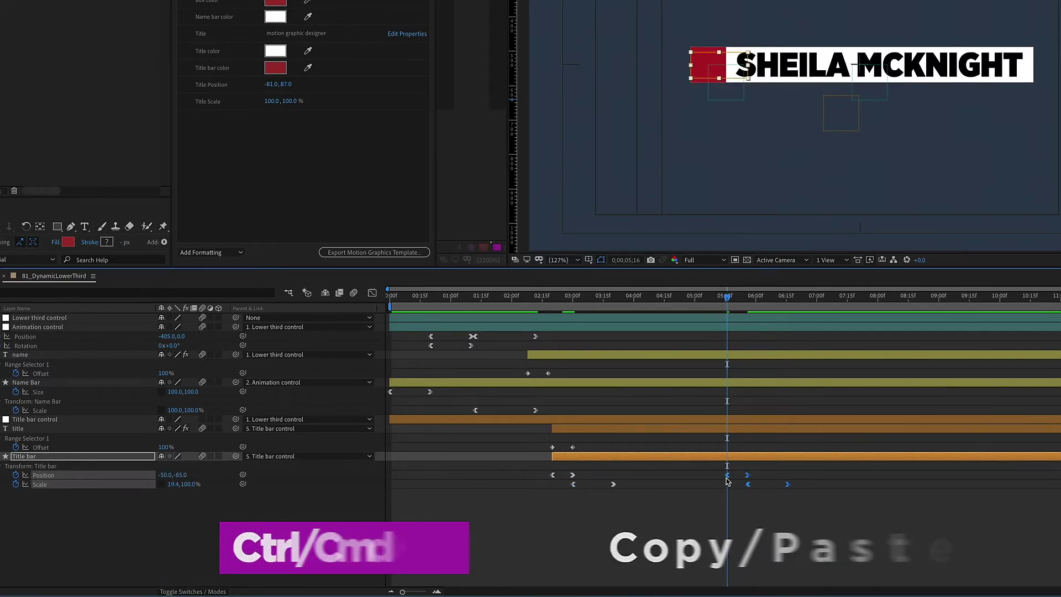
pyautogui.rightClick(727, 474)
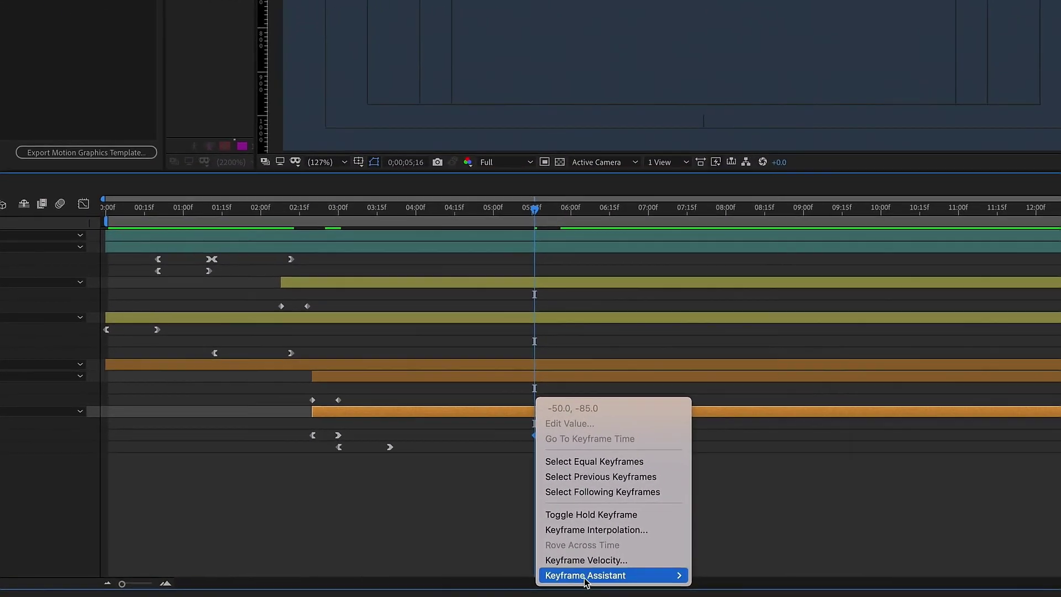
pyautogui.moveTo(586, 580)
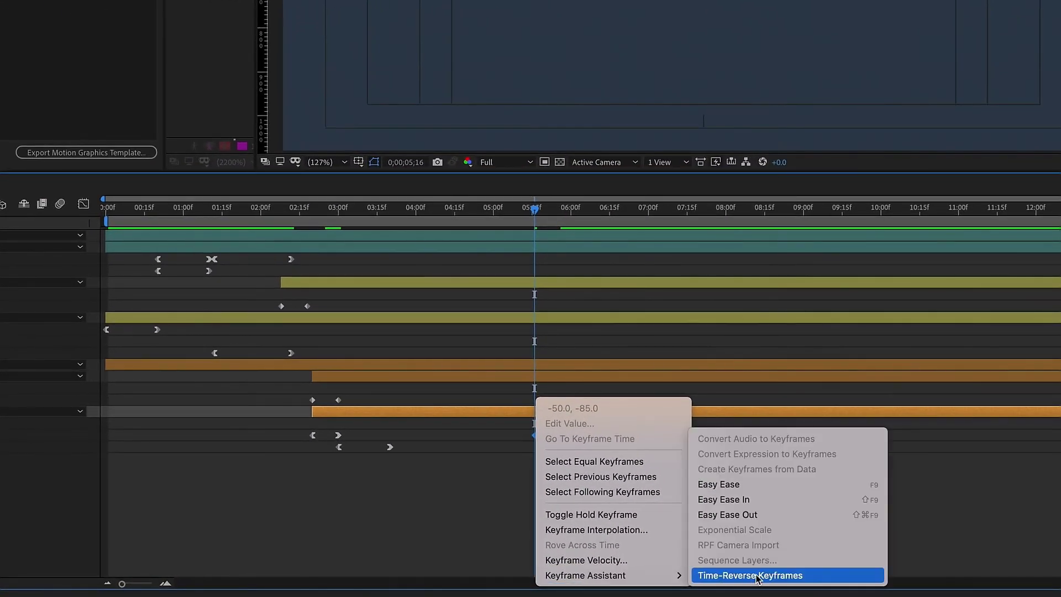
pyautogui.click(757, 575)
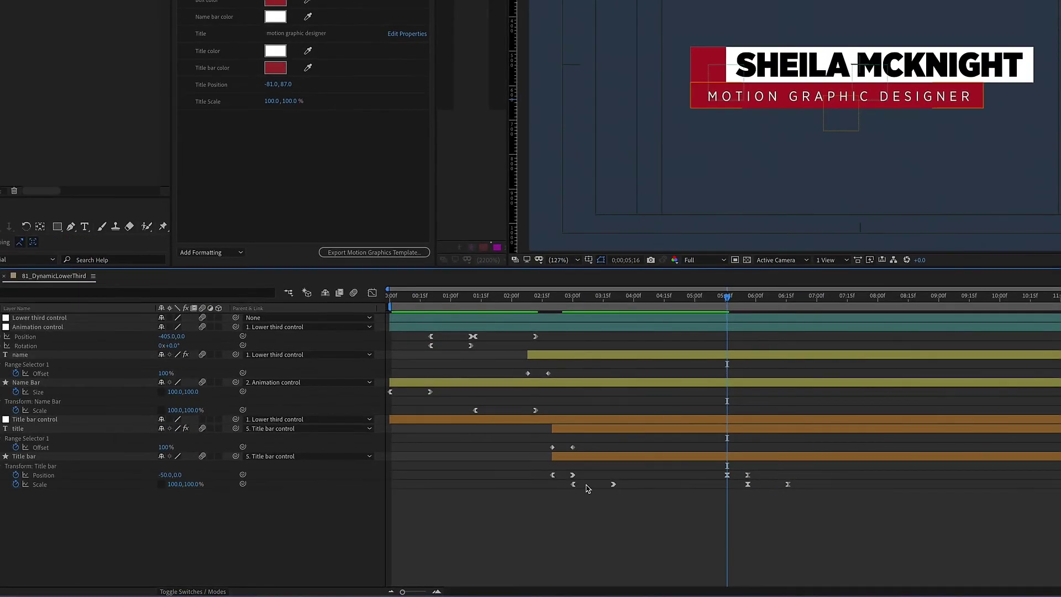
pyautogui.moveTo(749, 484); pyautogui.dragTo(770, 480)
pyautogui.click(729, 476)
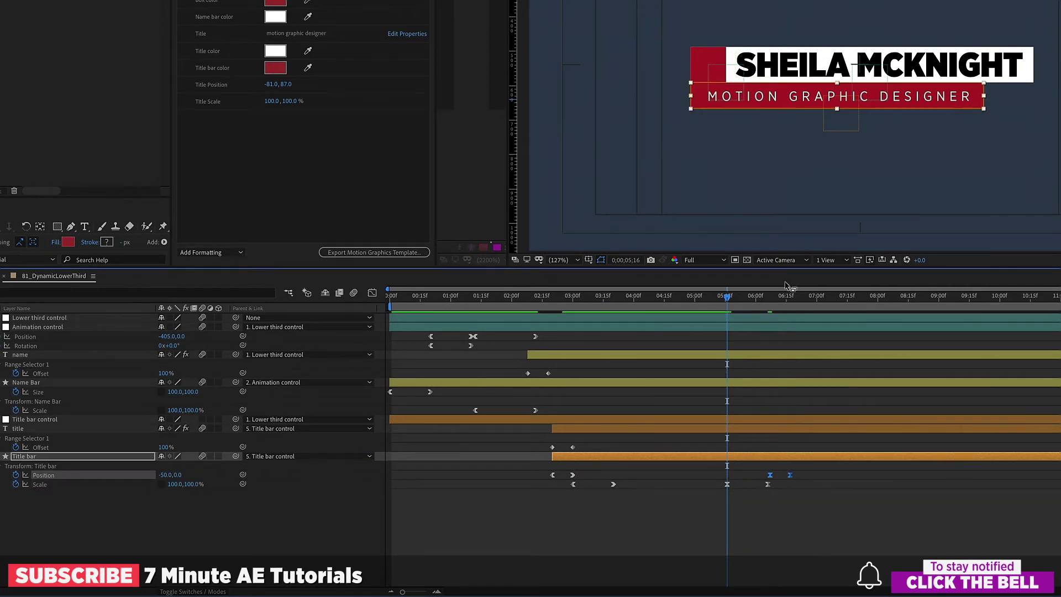
# Step: Paste the title Offset keyframes at 06;07 and time-reverse them
pyautogui.press('k')
pyautogui.click(588, 447)
pyautogui.hotkey('ctrl', 'v')
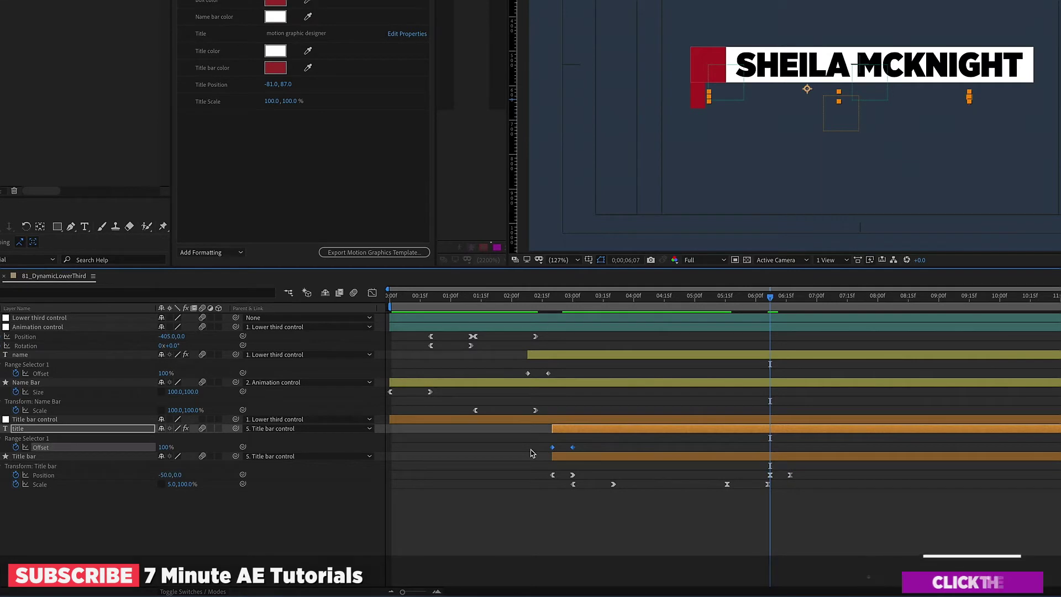
pyautogui.rightClick(772, 450)
pyautogui.moveTo(828, 586)
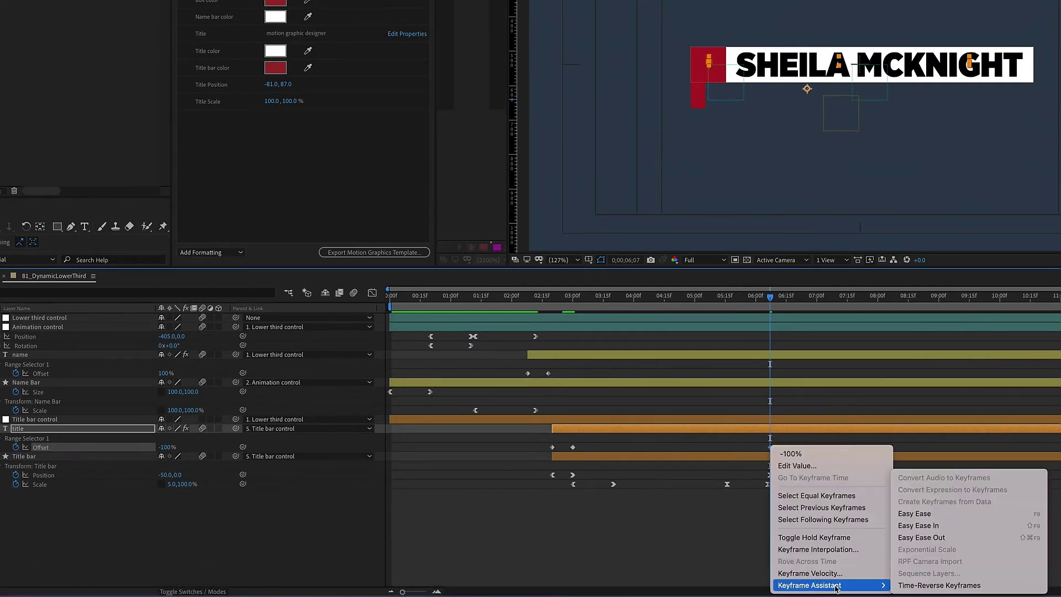
pyautogui.click(917, 585)
# Step: Paste the name Offset keyframes starting at 06;17 and time-reverse them
pyautogui.click(773, 355)
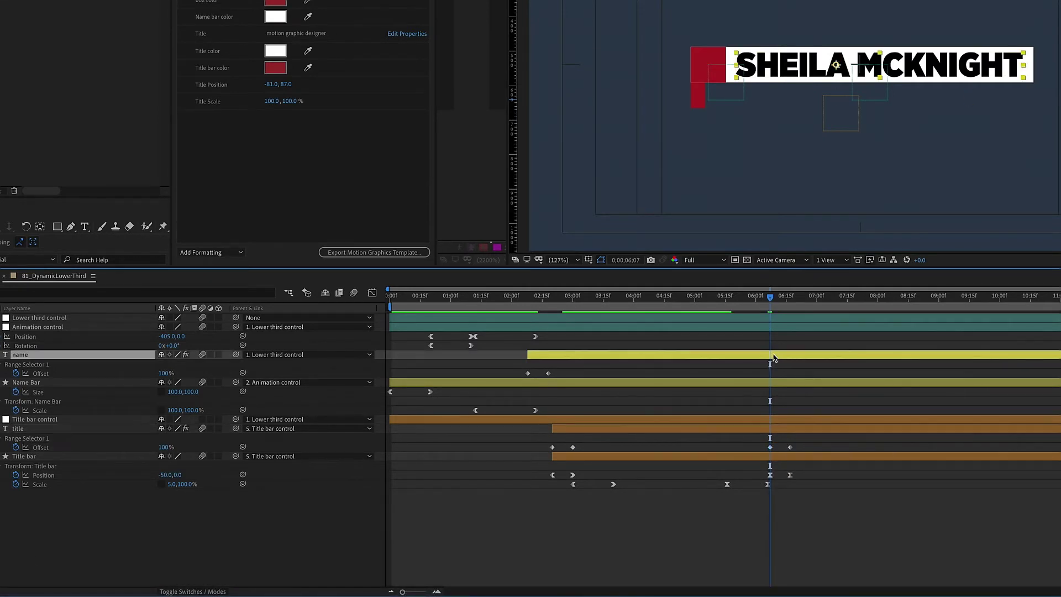
pyautogui.click(567, 373)
pyautogui.hotkey('ctrl', 'v')
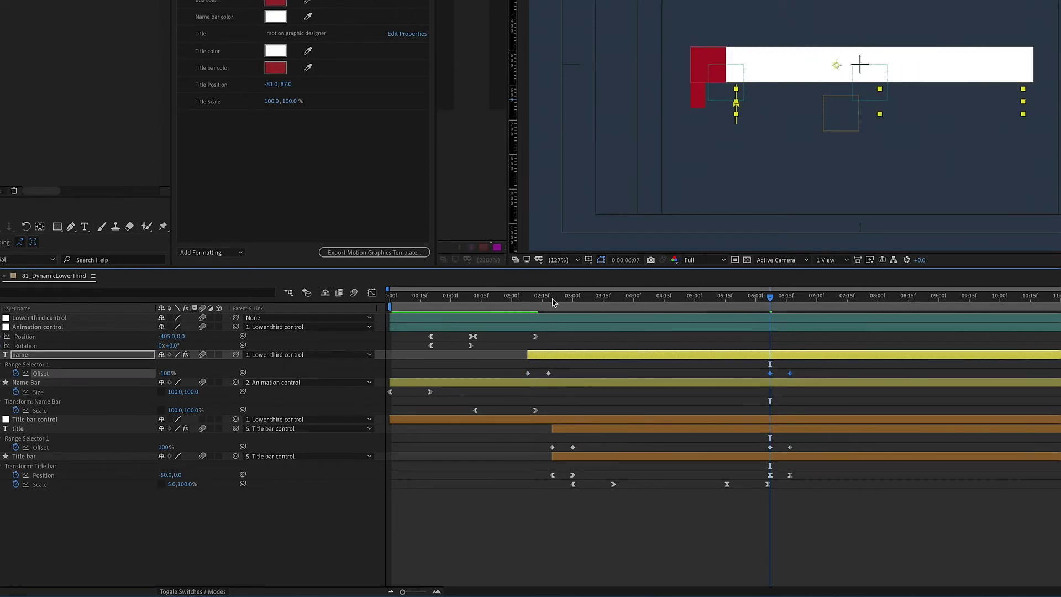
pyautogui.click(791, 297)
pyautogui.moveTo(770, 374); pyautogui.dragTo(790, 376)
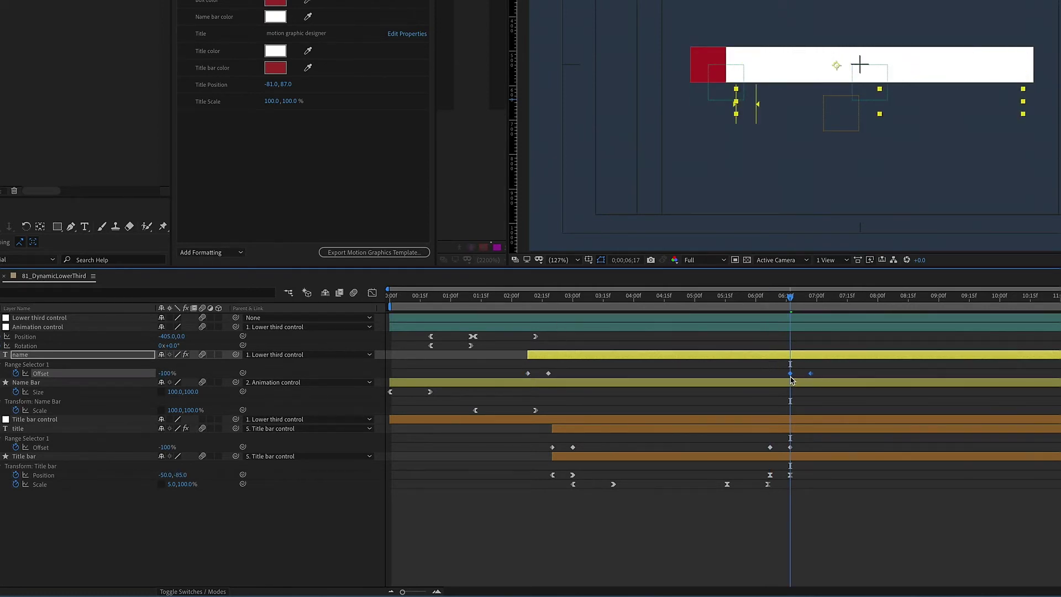
pyautogui.rightClick(791, 379)
pyautogui.moveTo(852, 516)
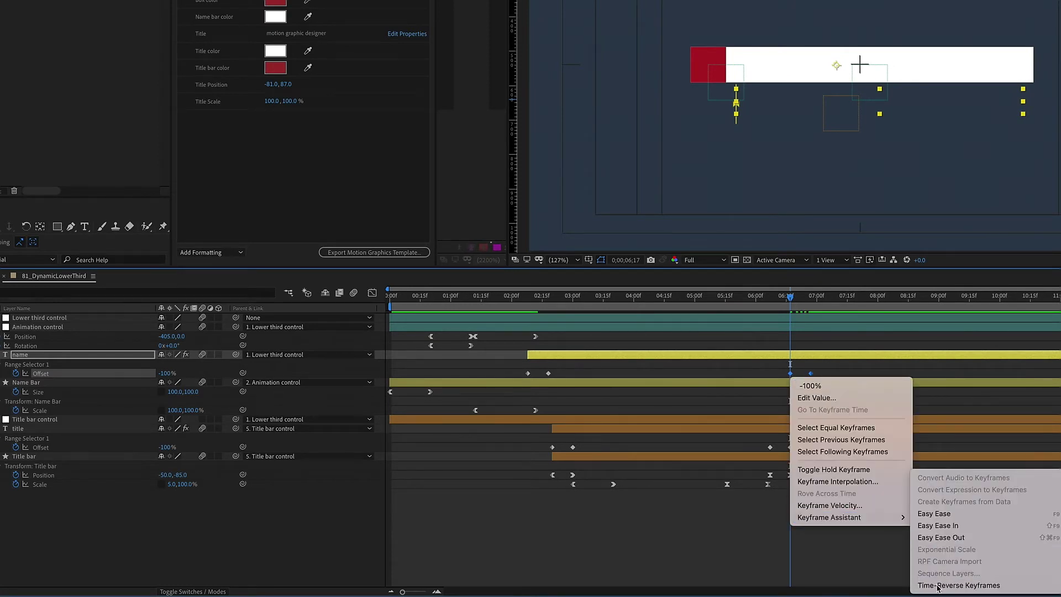
pyautogui.click(940, 584)
# Step: Copy, paste slightly later and time-reverse the Name Bar Scale keyframes, then preview the outro
pyautogui.moveTo(548, 403); pyautogui.dragTo(467, 417)
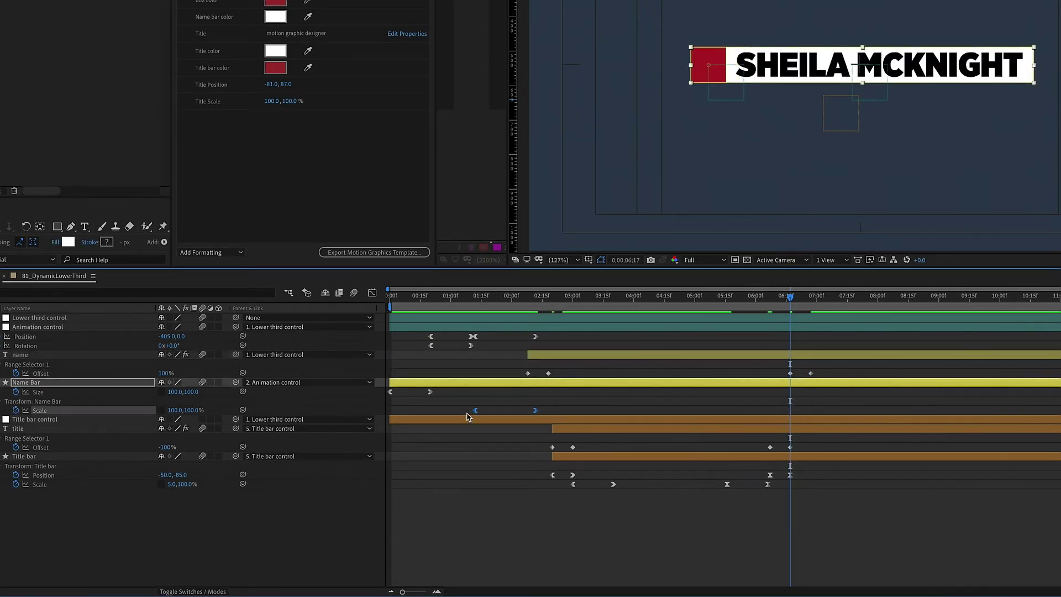
pyautogui.hotkey('ctrl', 'c')
pyautogui.hotkey('ctrl', 'v')
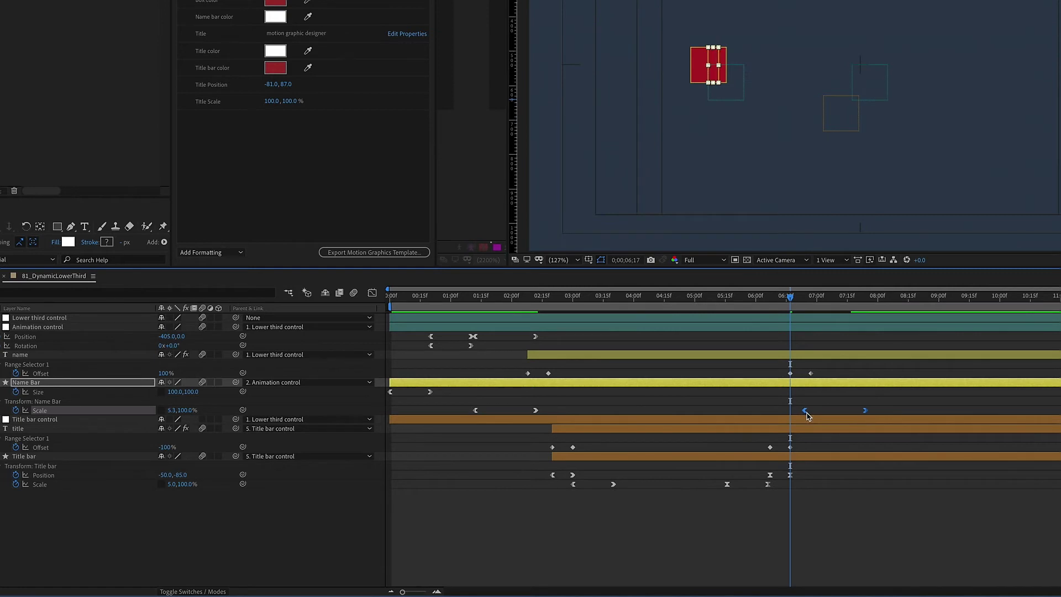
pyautogui.moveTo(807, 416); pyautogui.dragTo(814, 416)
pyautogui.rightClick(816, 411)
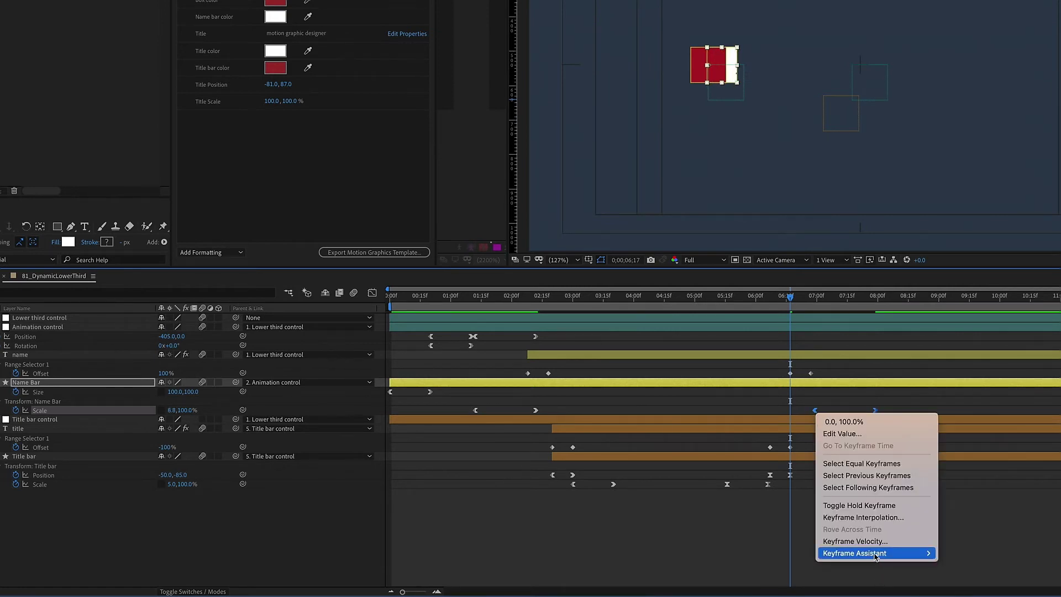
pyautogui.click(973, 509)
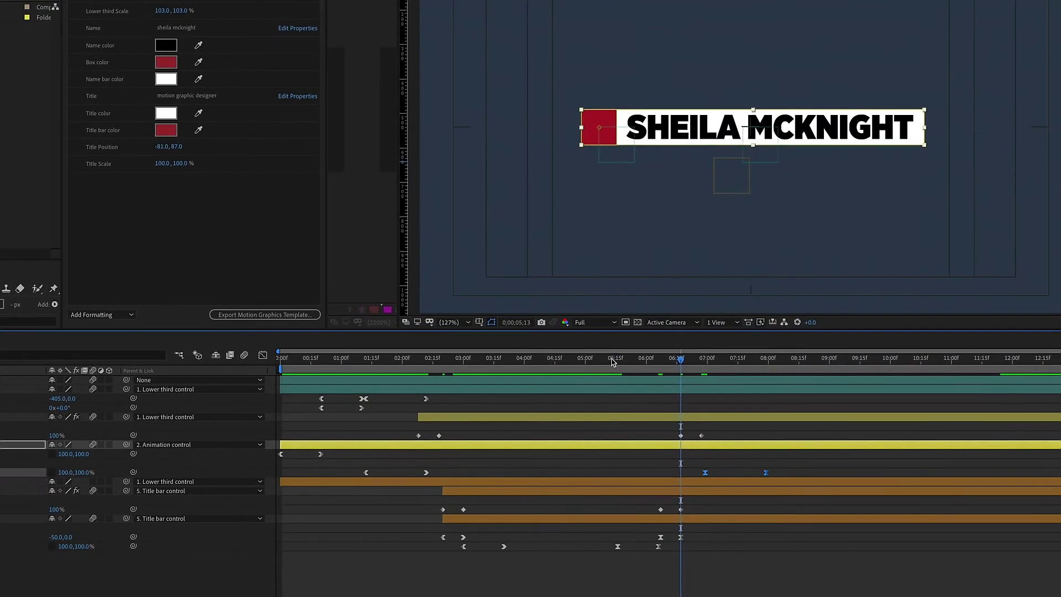
pyautogui.moveTo(612, 362); pyautogui.dragTo(752, 362)
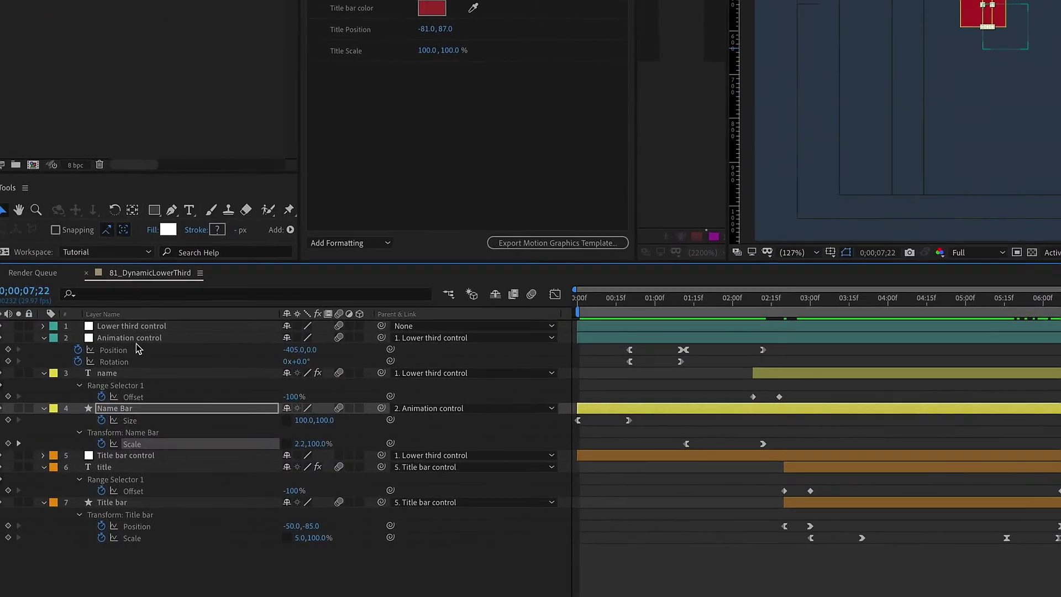
pyautogui.click(136, 339)
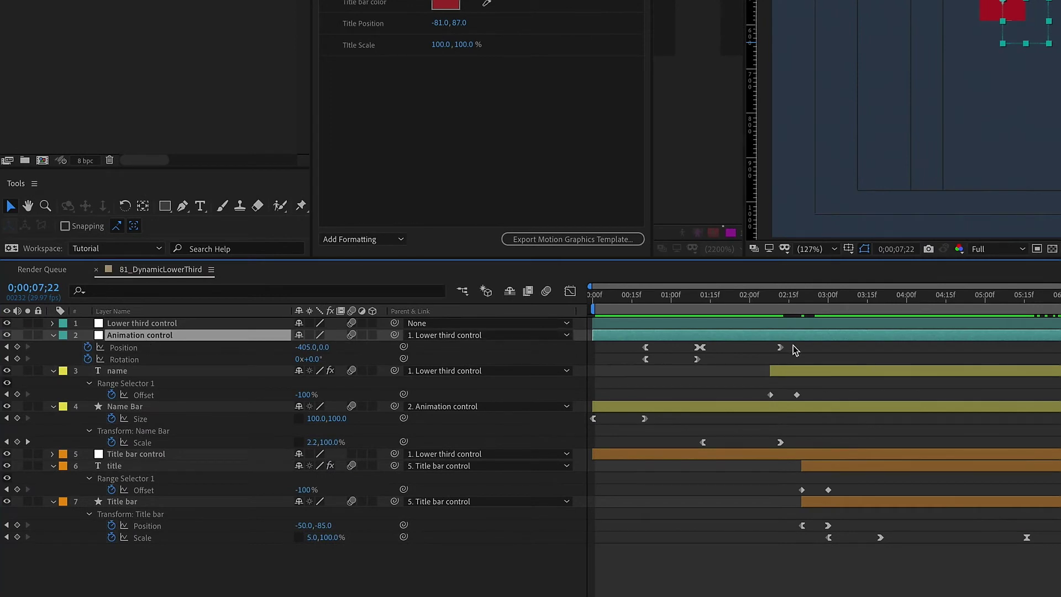
# Step: Paste the Animation control Position keyframes at 07;22 and time-reverse them
pyautogui.moveTo(794, 349); pyautogui.dragTo(608, 344)
pyautogui.hotkey('ctrl', 'c')
pyautogui.hotkey('ctrl', 'v')
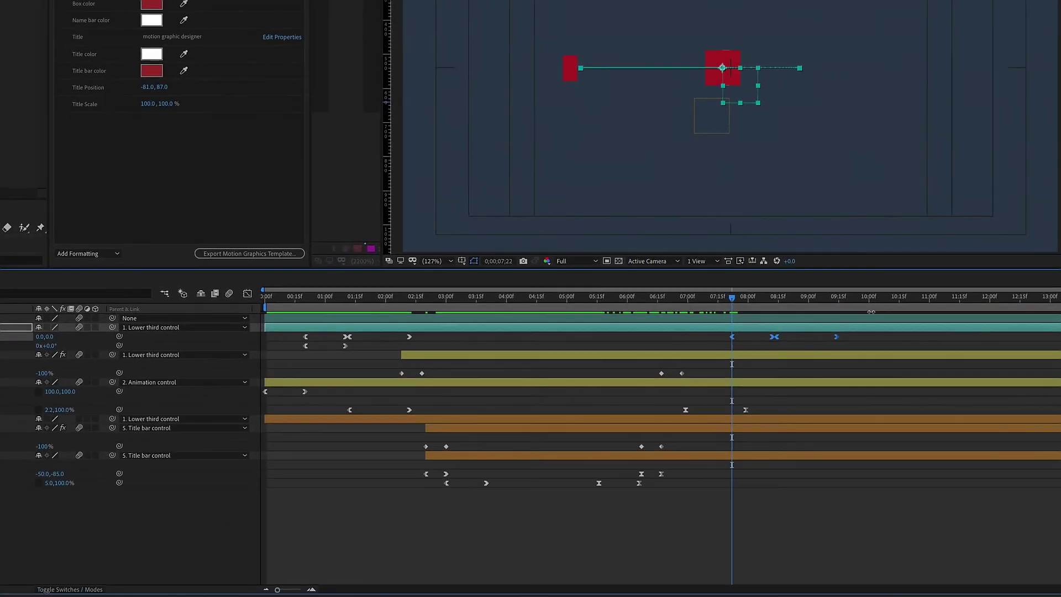
pyautogui.rightClick(733, 341)
pyautogui.moveTo(755, 480)
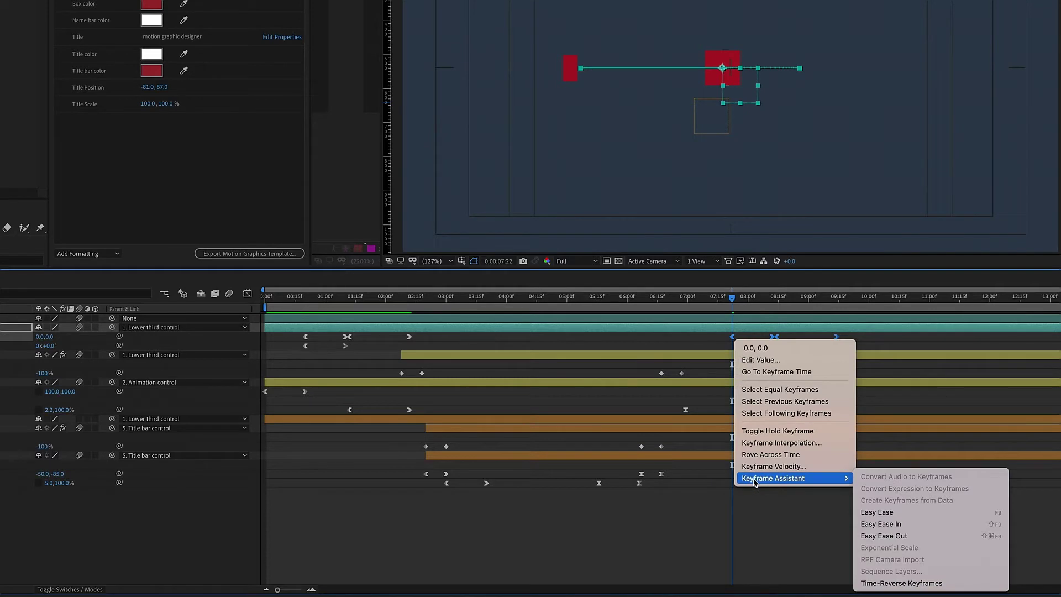
pyautogui.click(884, 583)
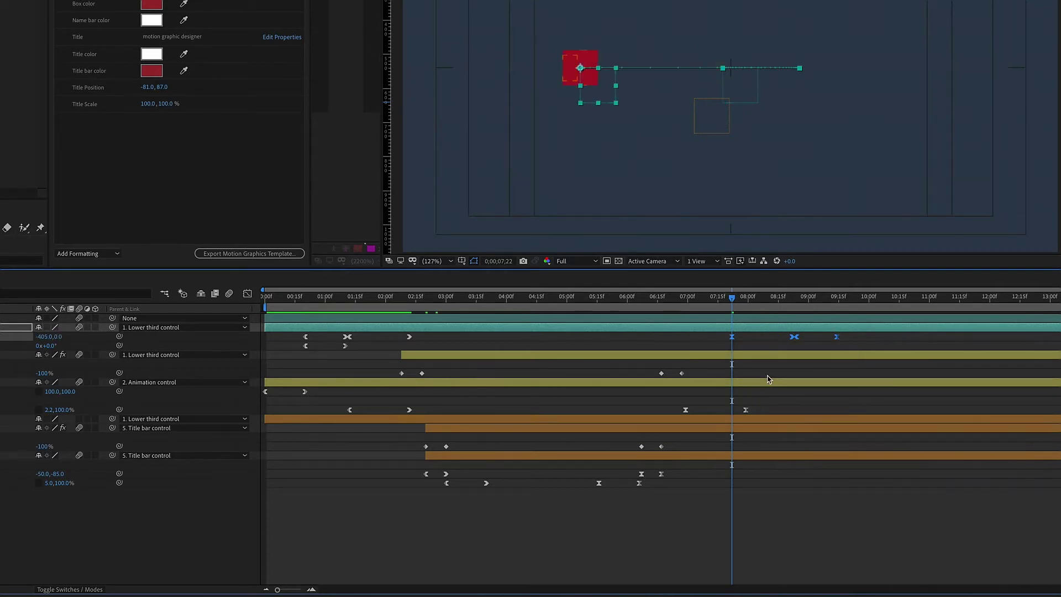
pyautogui.moveTo(312, 303); pyautogui.dragTo(413, 300)
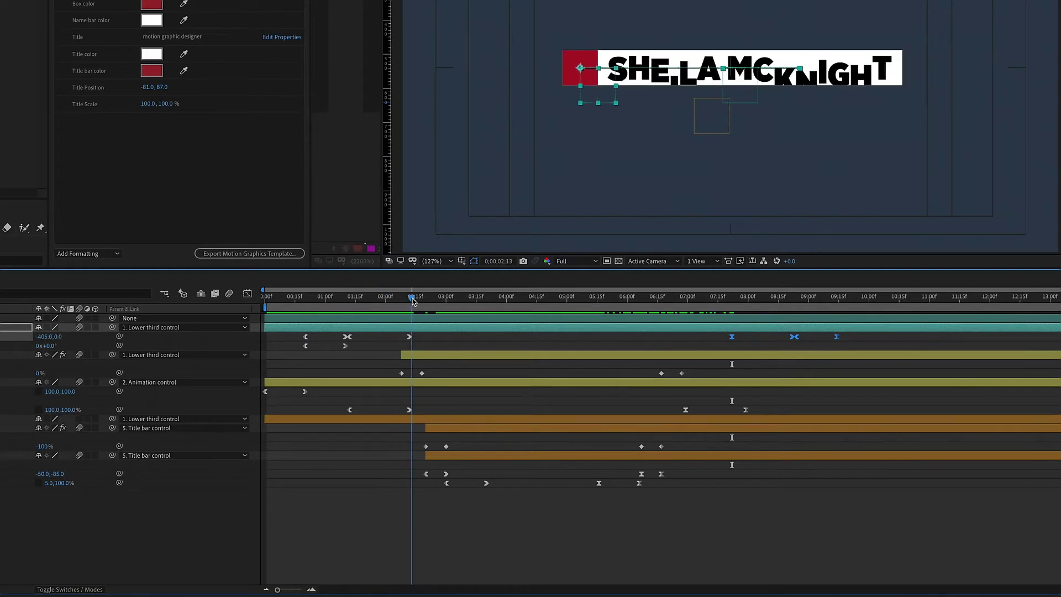
pyautogui.moveTo(731, 306); pyautogui.dragTo(793, 300)
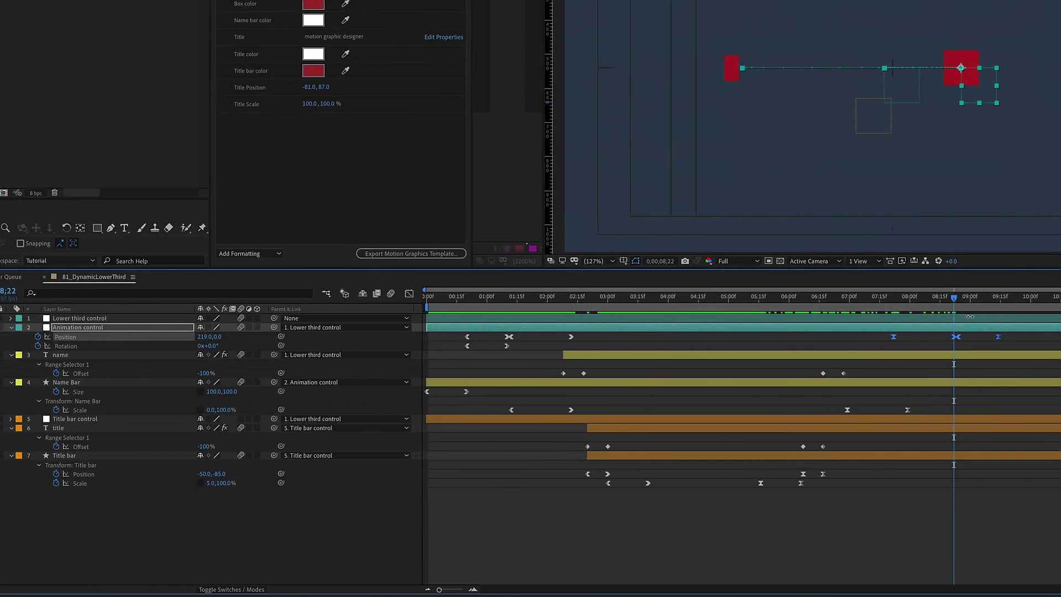
# Step: Set Position X of the 08;22 keyframe to 0 and preview the box sliding out
pyautogui.click(41, 336)
pyautogui.write('0')
pyautogui.press('Return')
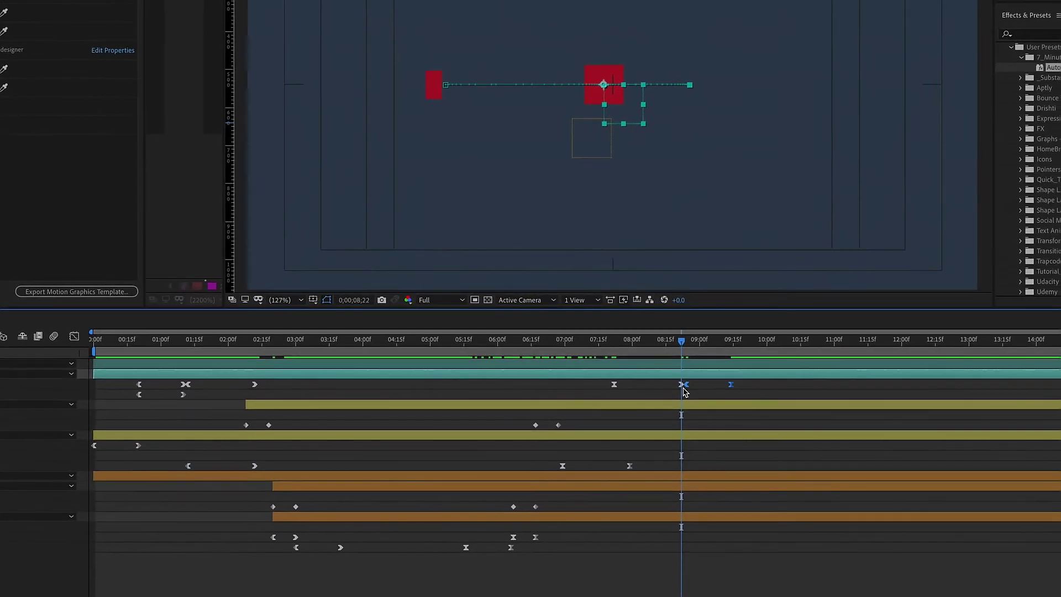
pyautogui.click(915, 303)
pyautogui.moveTo(619, 349); pyautogui.dragTo(596, 352)
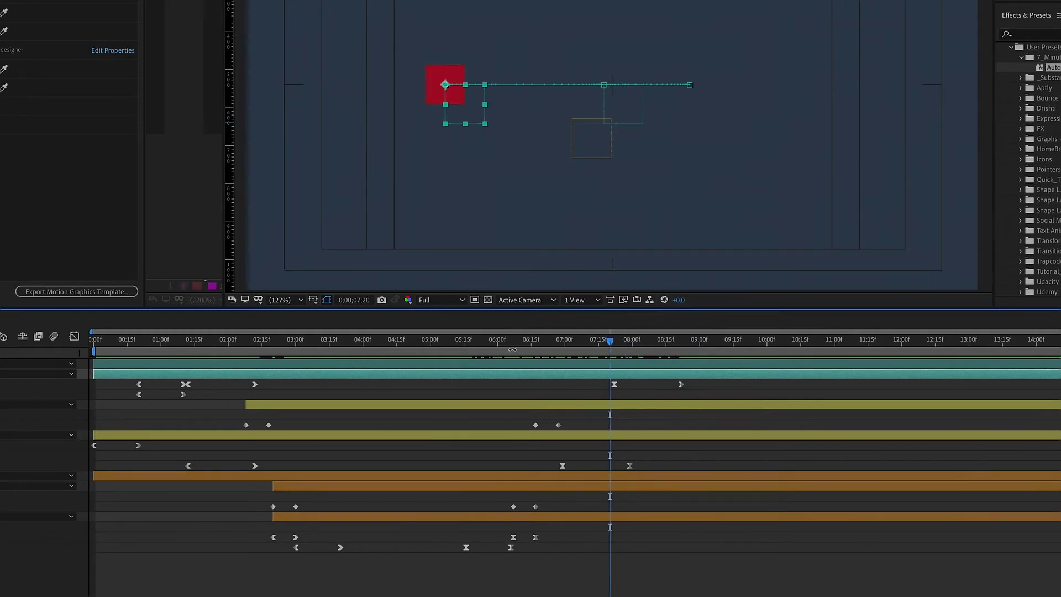
pyautogui.moveTo(512, 349); pyautogui.dragTo(632, 344)
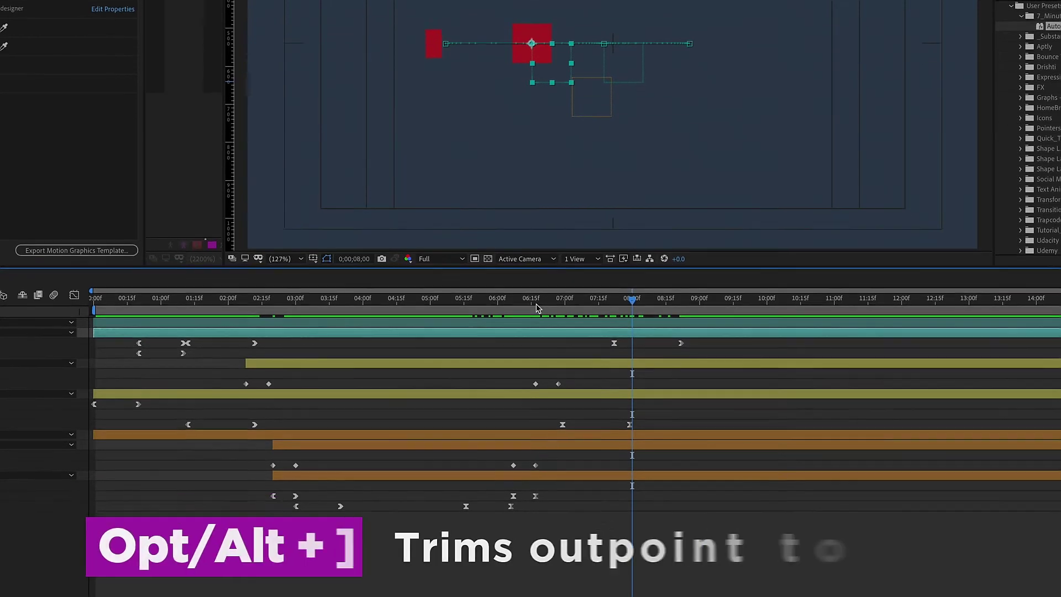
# Step: Trim the Title bar and title layers to end at 06;17
pyautogui.click(536, 347)
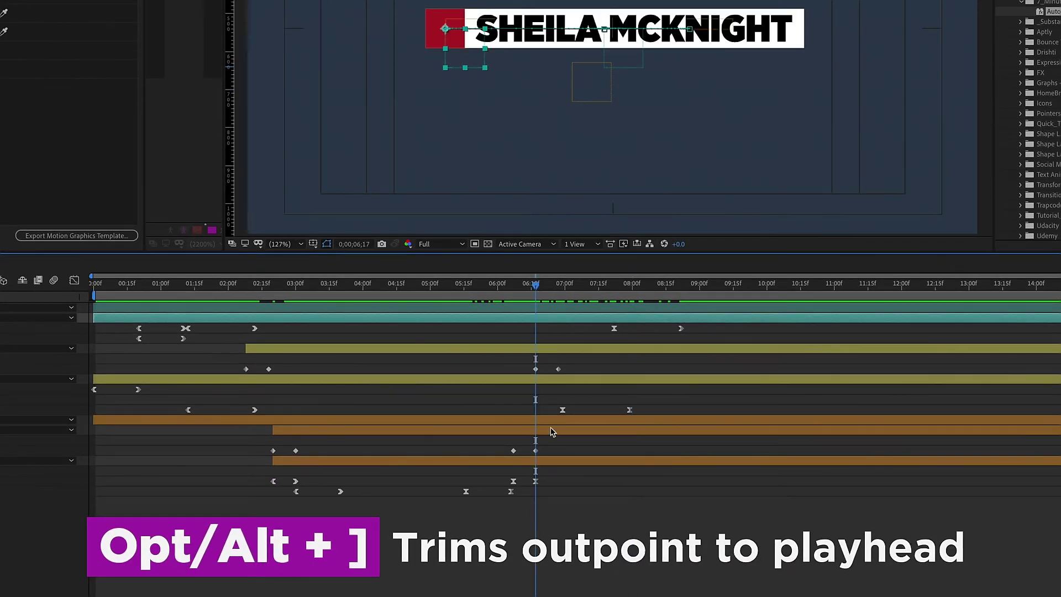
pyautogui.click(541, 462)
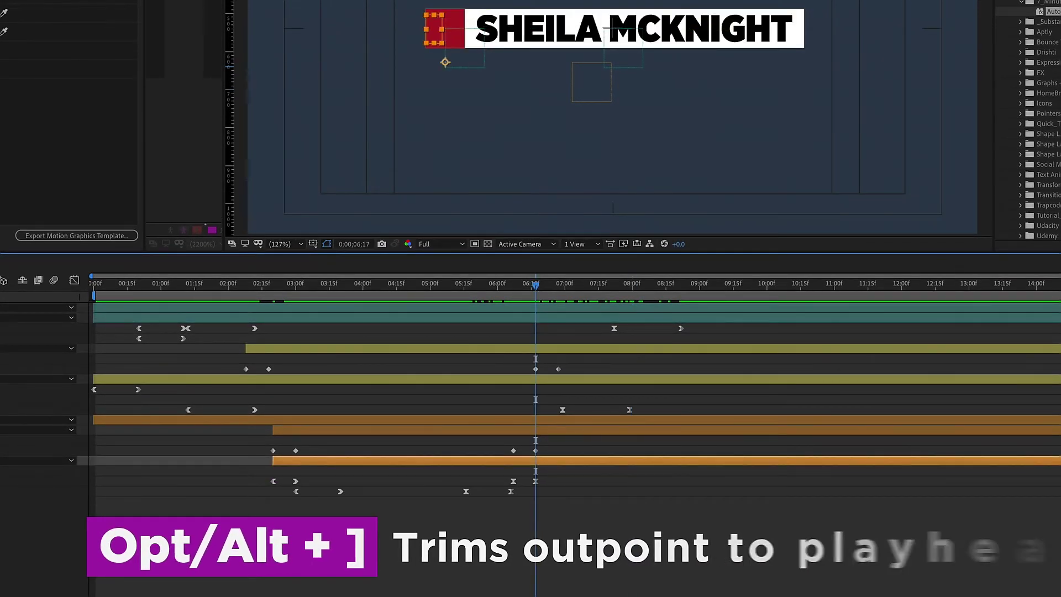
pyautogui.hotkey('alt', ']')
pyautogui.click(473, 433)
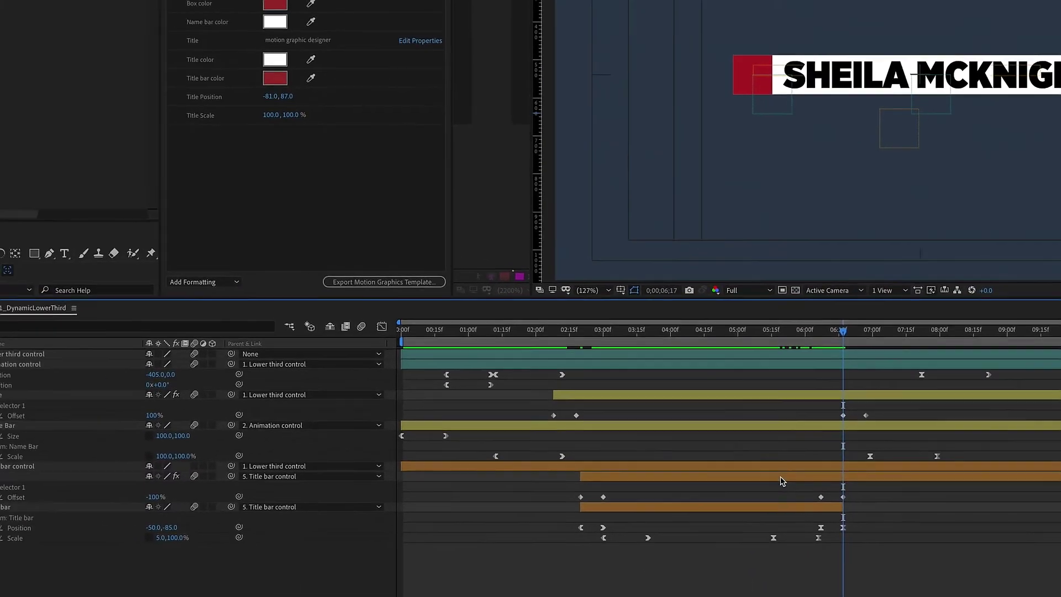
pyautogui.hotkey('alt', ']')
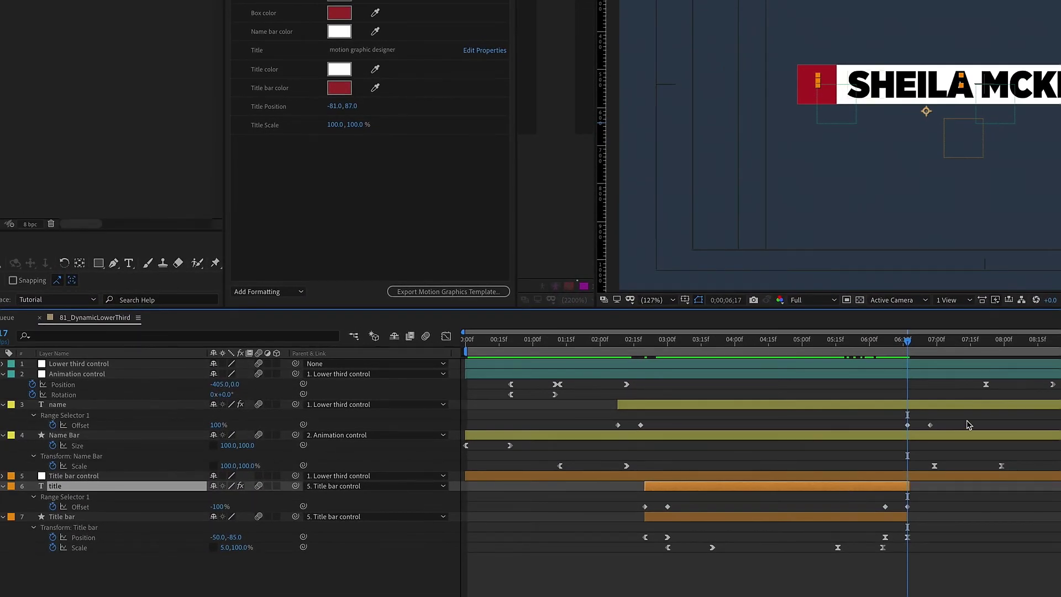
# Step: Trim the name layer to end at 06;27 and play through the outro
pyautogui.click(942, 404)
pyautogui.click(930, 340)
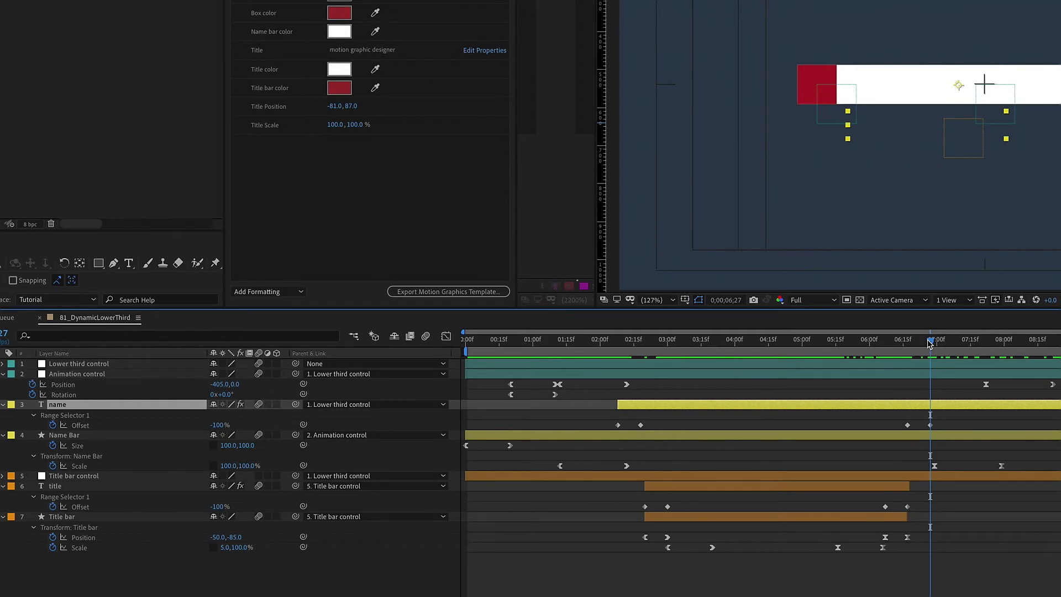
pyautogui.hotkey('alt', ']')
pyautogui.moveTo(930, 340); pyautogui.dragTo(1013, 340)
pyautogui.hotkey('ctrl', 'Down')
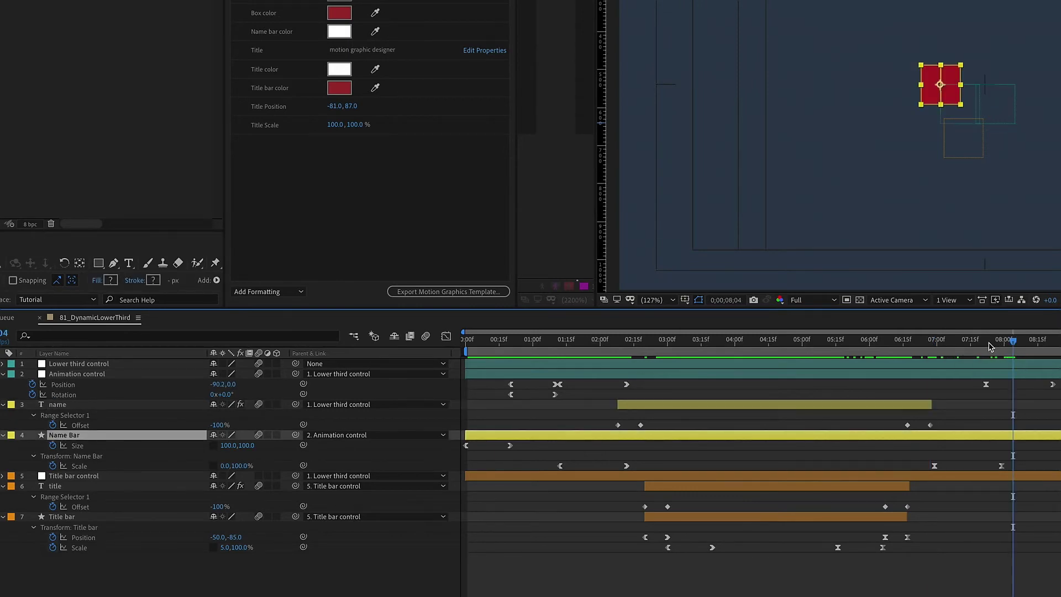
pyautogui.press('space')
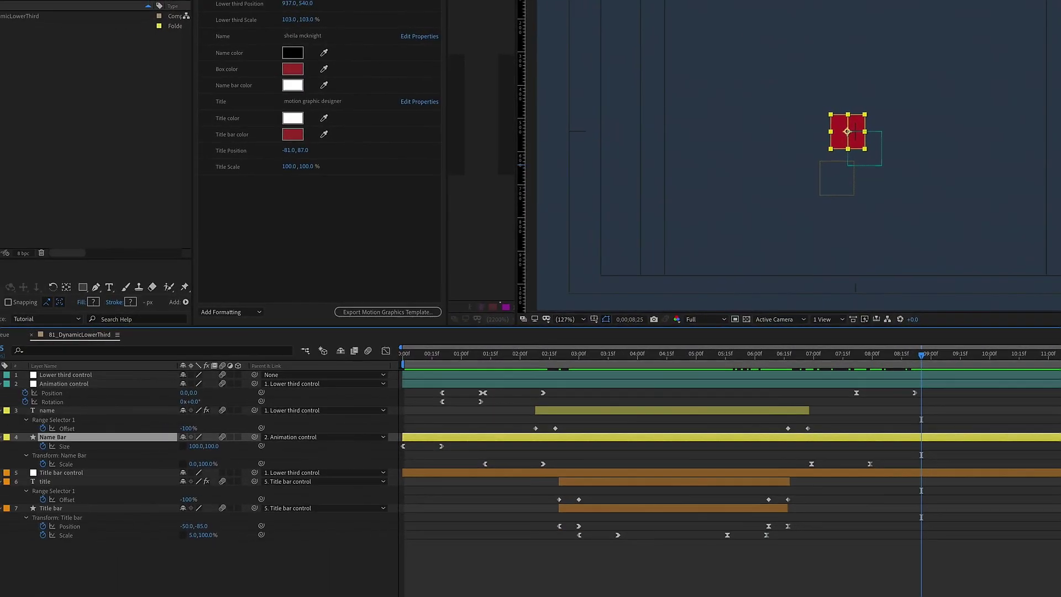
# Step: At 09;04 keyframe the red box's Rotation to -90 and raise Position to 0,-103
pyautogui.click(52, 392)
pyautogui.keyDown('shift'); pyautogui.click(53, 402); pyautogui.keyUp('shift')
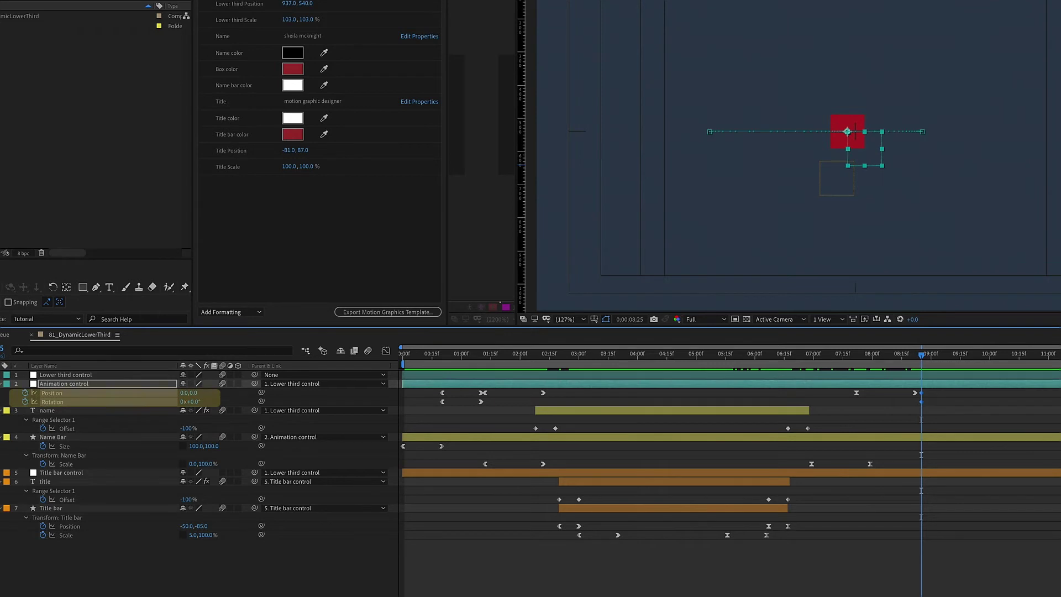
pyautogui.press('pageup')
pyautogui.hotkey('shift', 'pagedown')
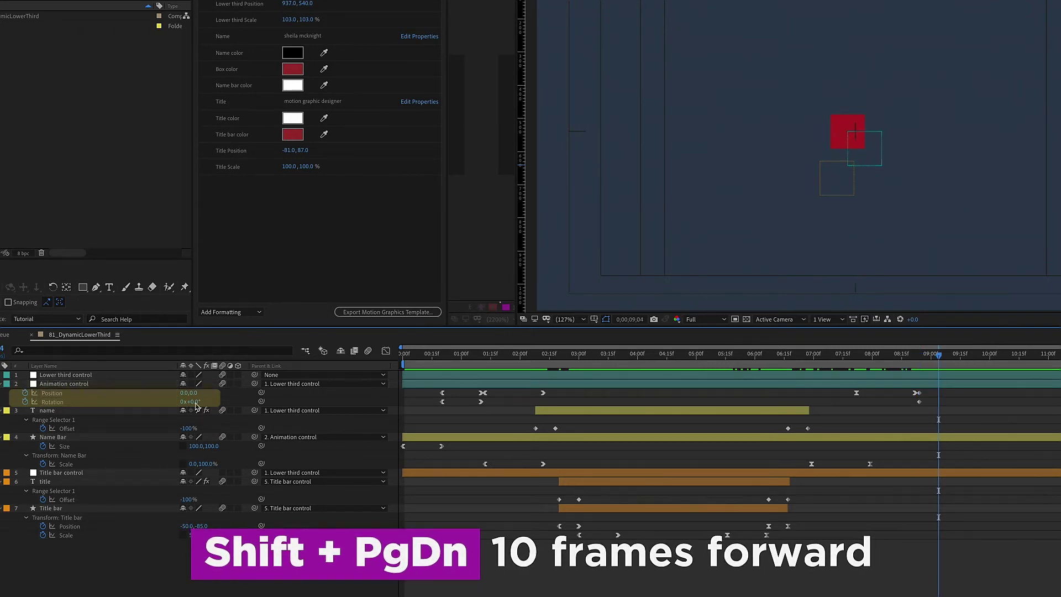
pyautogui.write('-90')
pyautogui.press('Return')
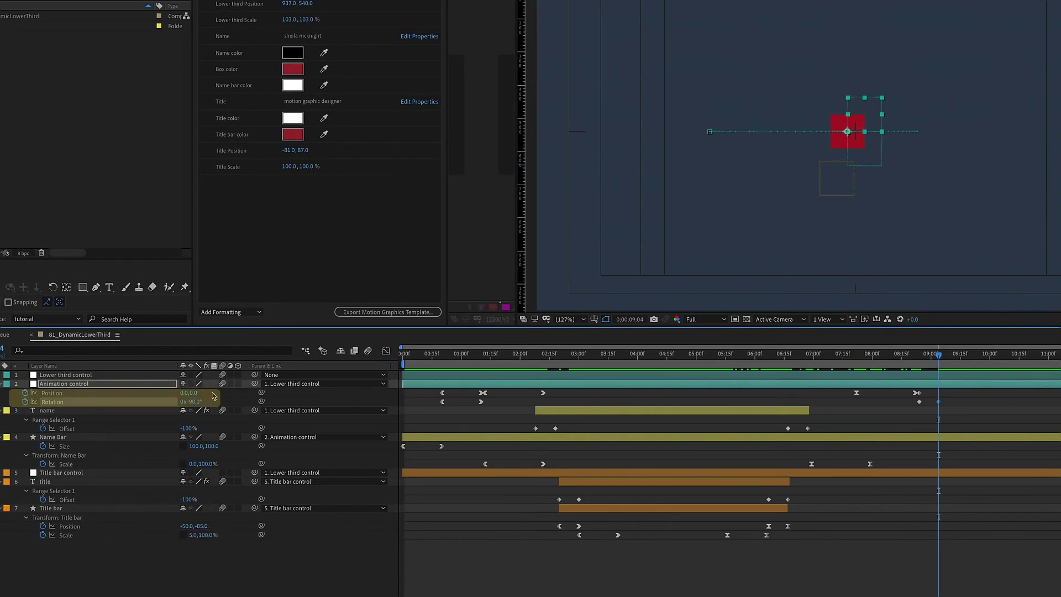
pyautogui.moveTo(190, 392); pyautogui.dragTo(119, 385)
pyautogui.press('space')
pyautogui.press('space')
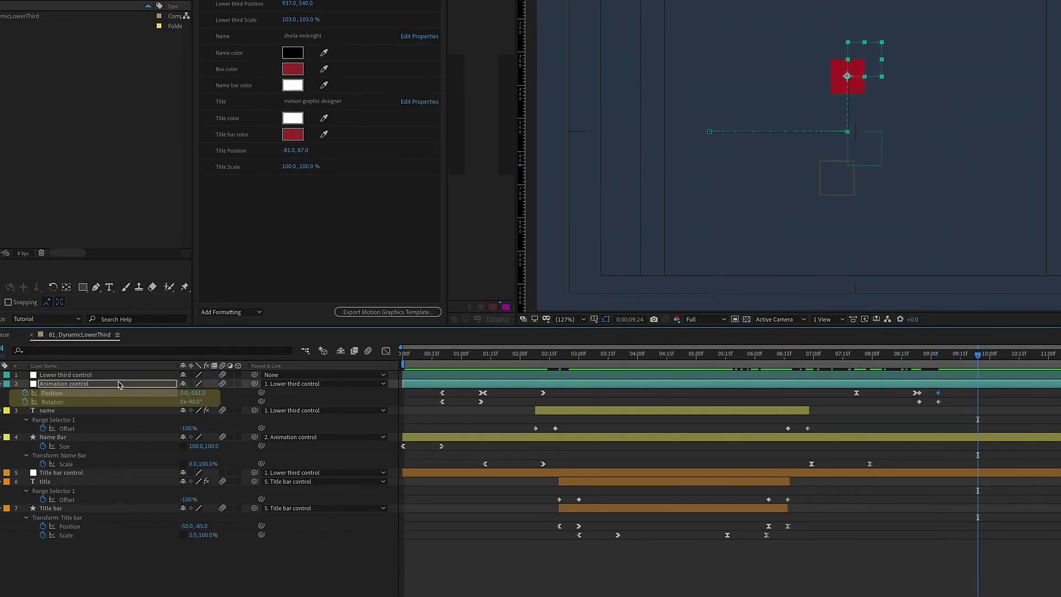
# Step: Send the red box down out of frame with Rotation -270
pyautogui.moveTo(200, 393); pyautogui.dragTo(255, 393)
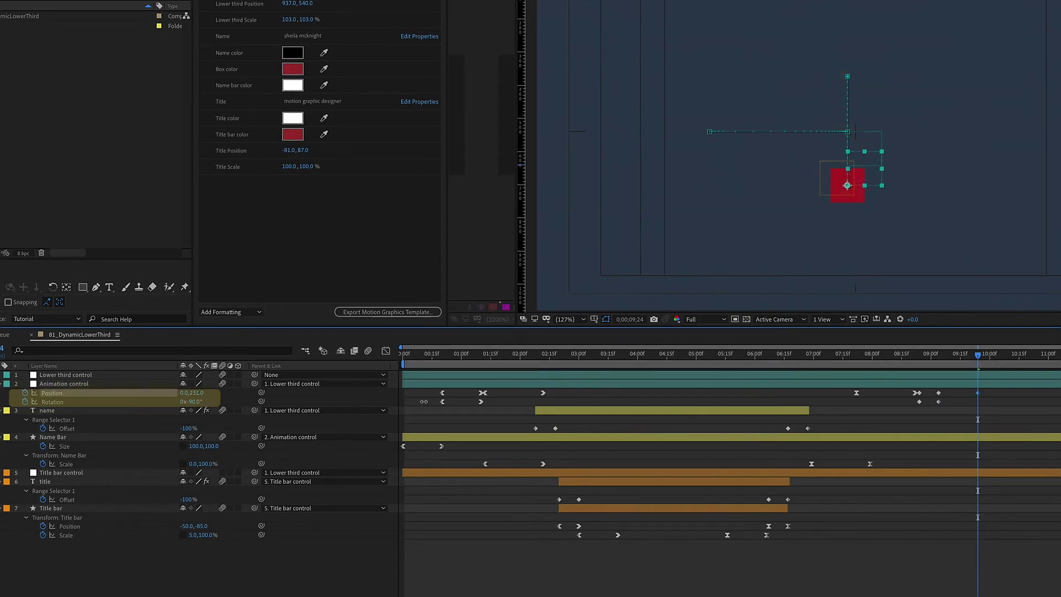
pyautogui.click(294, 394)
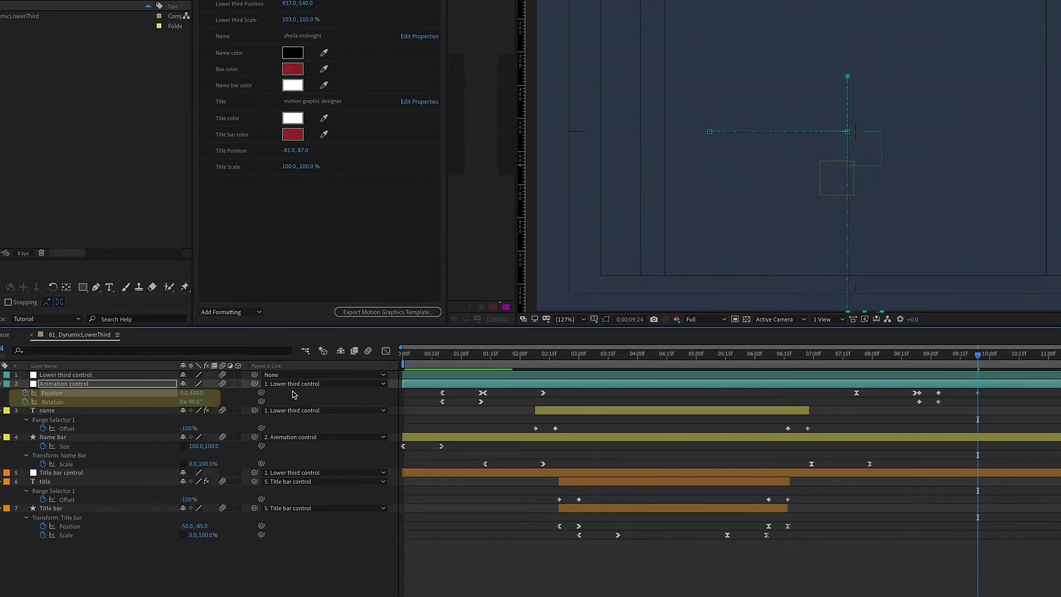
pyautogui.click(198, 401)
pyautogui.press('Return')
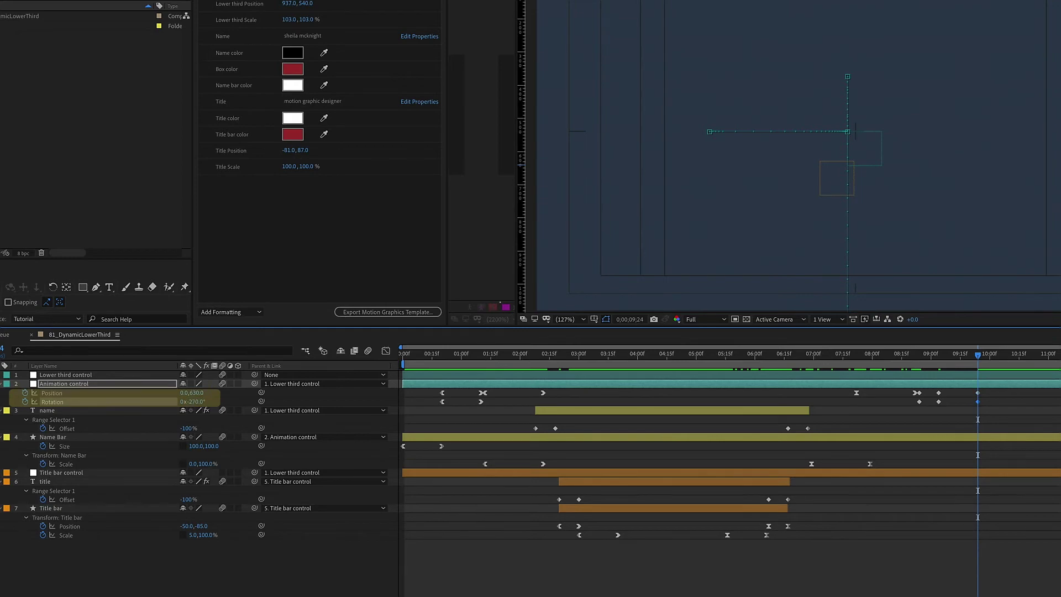
# Step: Apply Easy Ease to the six final keyframes
pyautogui.moveTo(990, 392); pyautogui.dragTo(919, 406)
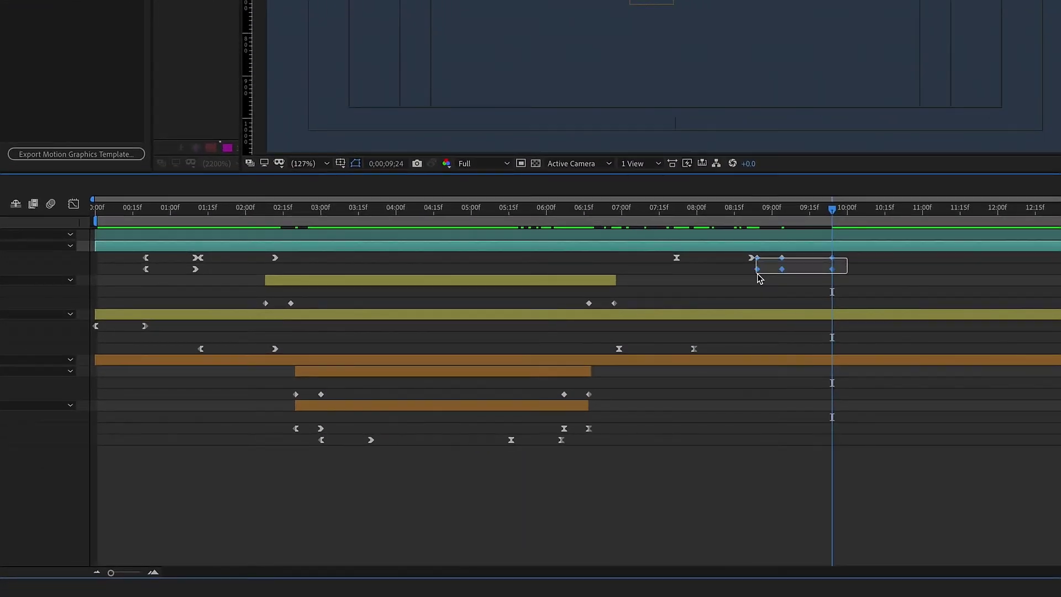
pyautogui.moveTo(757, 273); pyautogui.dragTo(757, 271)
pyautogui.rightClick(757, 271)
pyautogui.moveTo(812, 445)
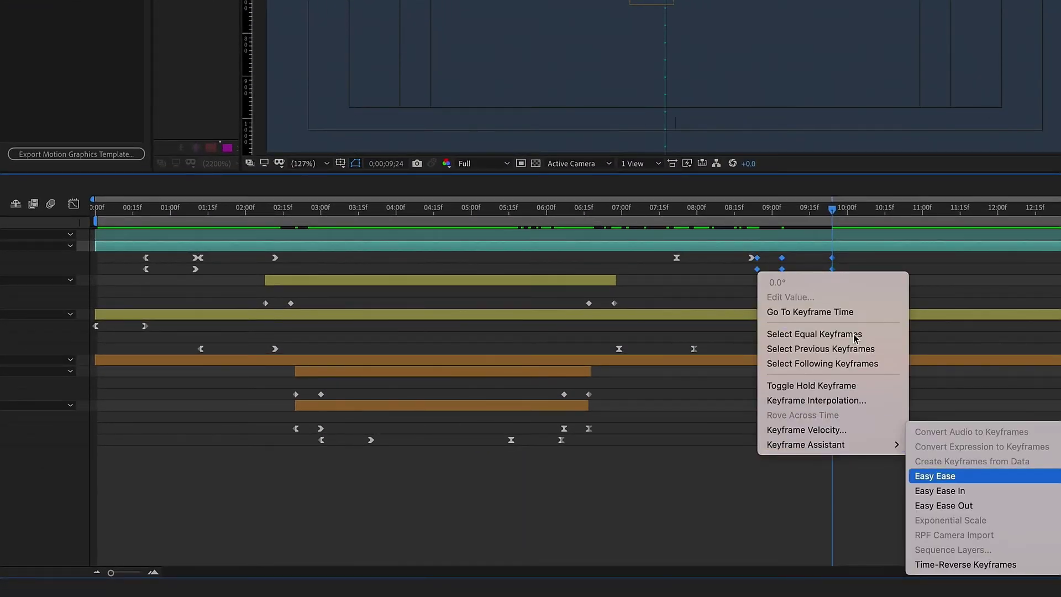
pyautogui.click(934, 476)
# Step: Lengthen the influence handles of the 09;04 keyframes in the speed graph for sharper peaks
pyautogui.click(784, 210)
pyautogui.click(794, 264)
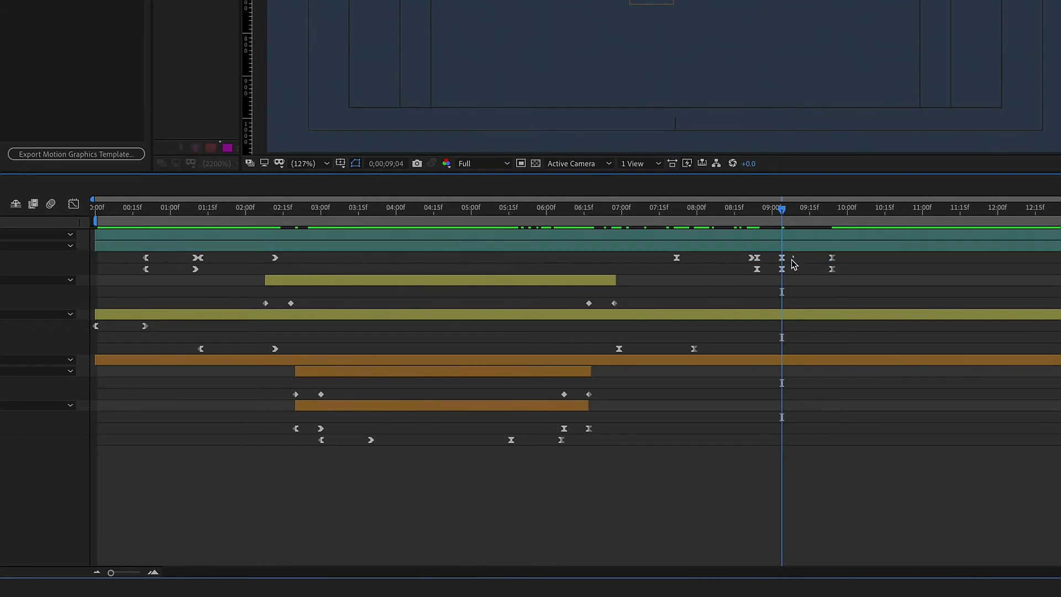
pyautogui.moveTo(775, 278); pyautogui.dragTo(788, 254)
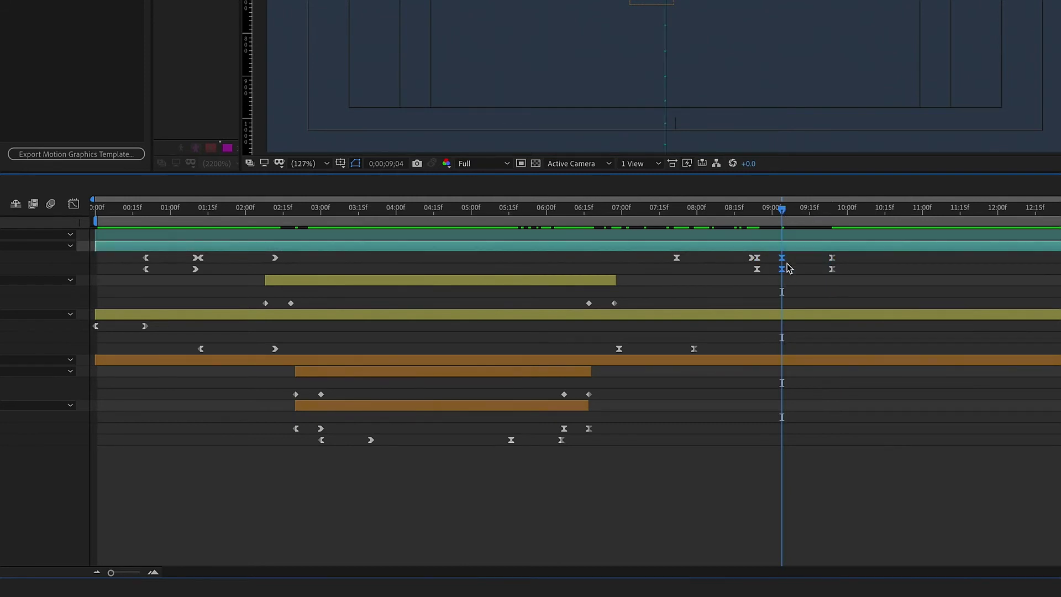
pyautogui.click(68, 205)
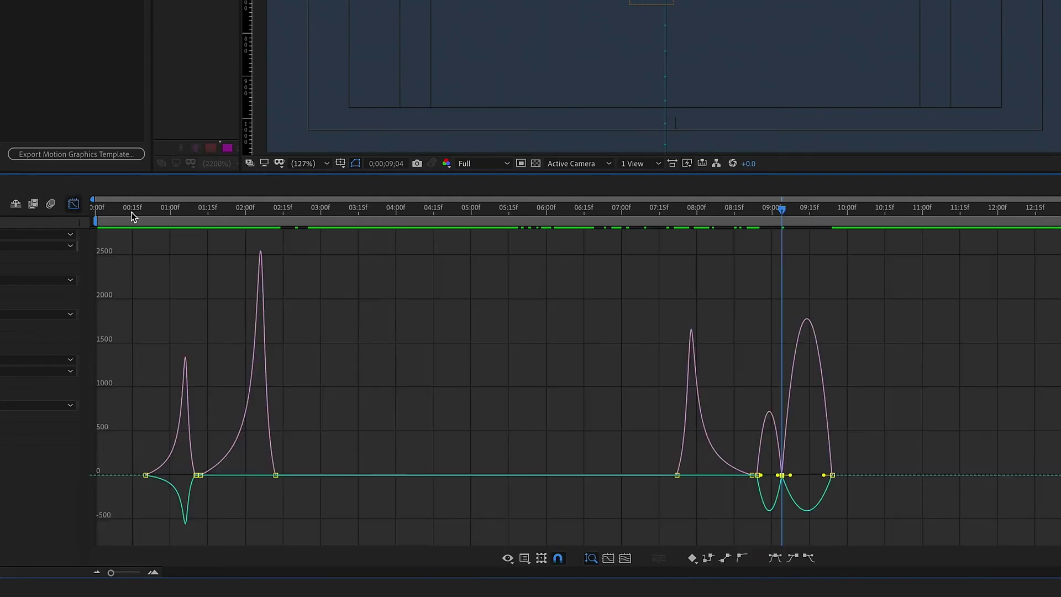
pyautogui.click(154, 572)
pyautogui.moveTo(773, 473)
pyautogui.mouseDown()
pyautogui.moveTo(726, 475)
pyautogui.moveTo(756, 474)
pyautogui.mouseUp()
pyautogui.moveTo(799, 426); pyautogui.dragTo(832, 425)
pyautogui.moveTo(719, 212); pyautogui.dragTo(860, 208)
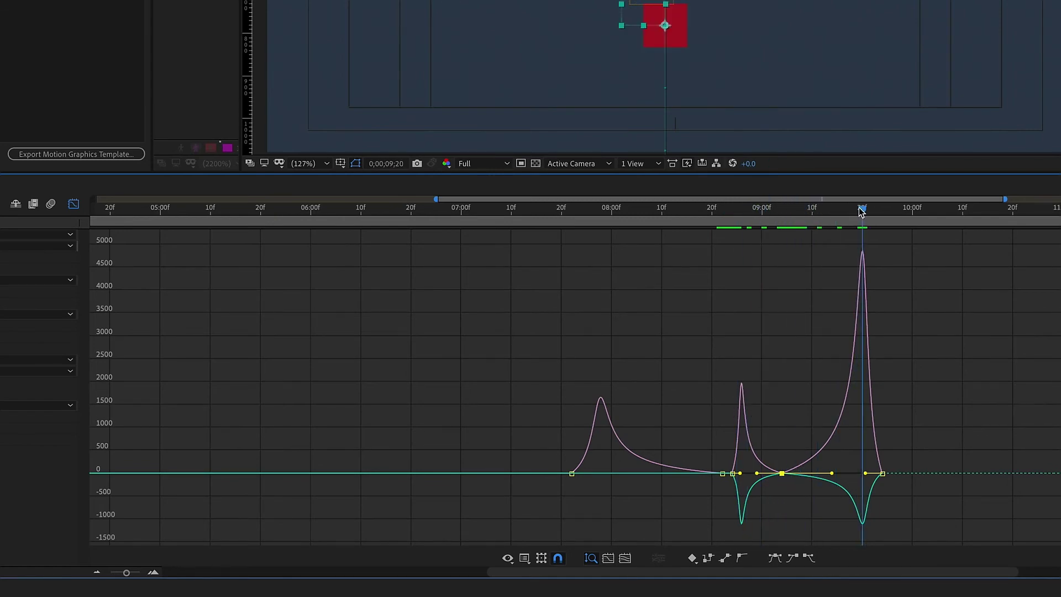
pyautogui.hotkey('shift', 'F3')
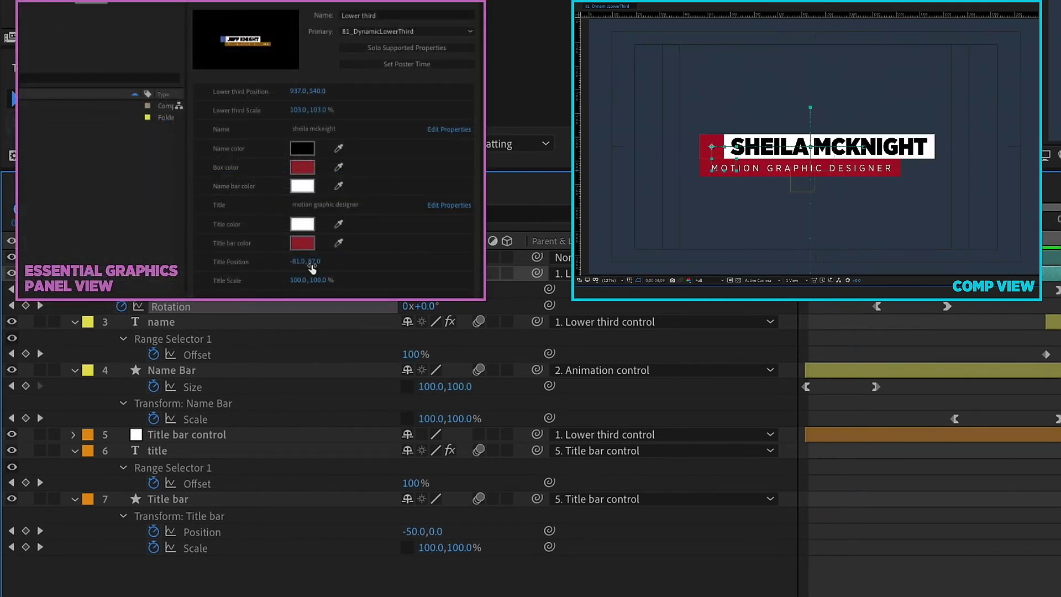
# Step: Enter a shorter sample name and set Title Position to 76.0,87.0
pyautogui.moveTo(312, 268); pyautogui.dragTo(339, 193)
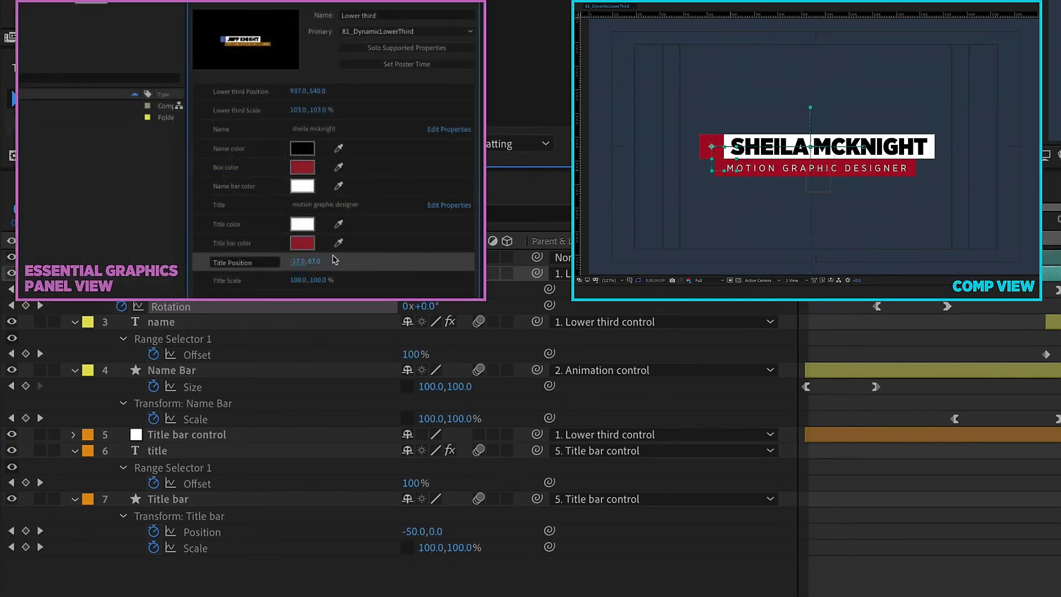
pyautogui.click(305, 130)
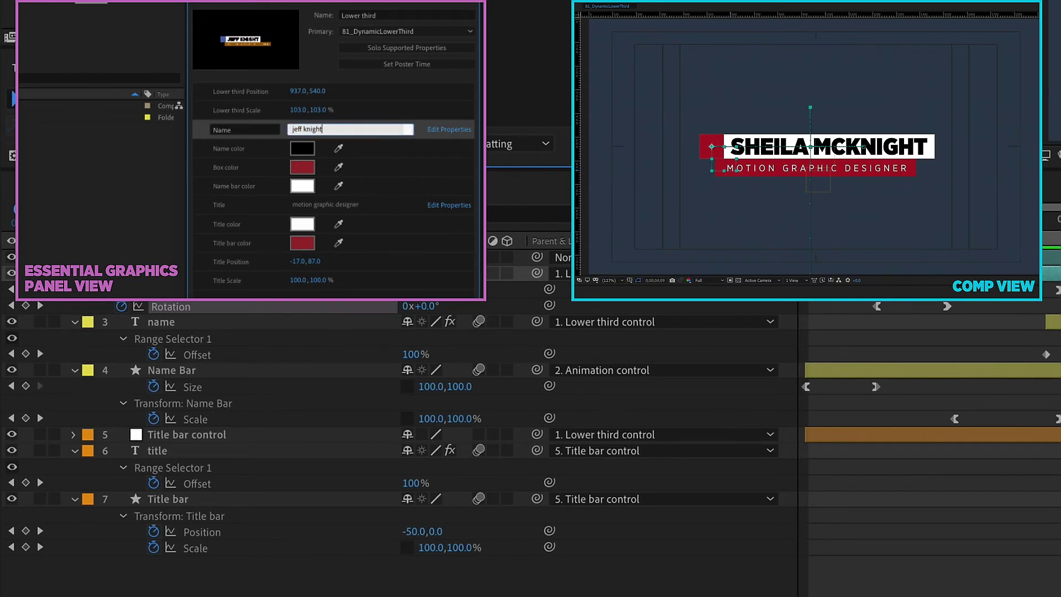
pyautogui.press('Return')
pyautogui.moveTo(305, 261); pyautogui.dragTo(352, 257)
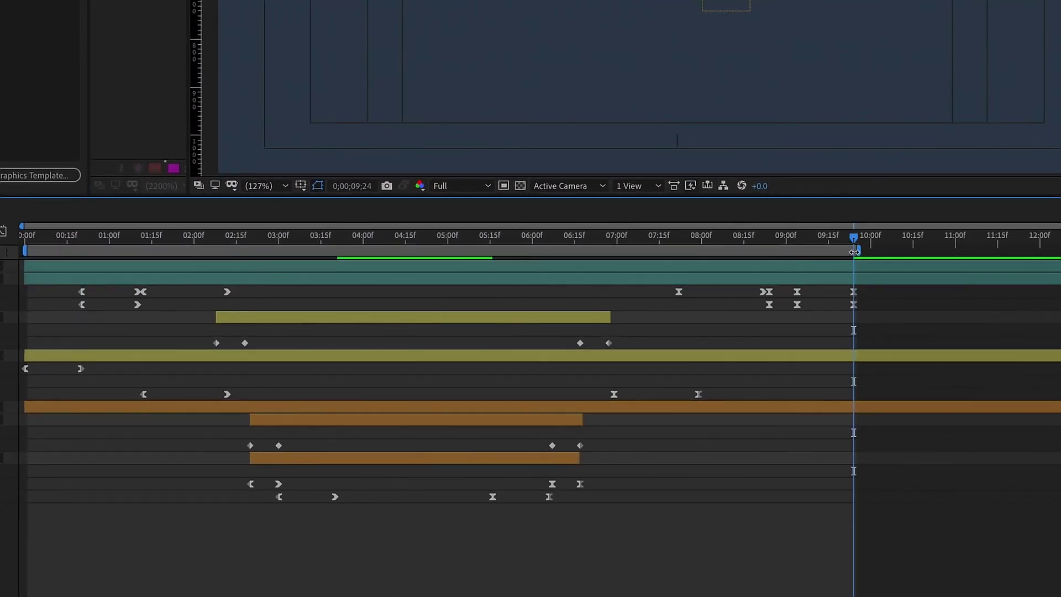
# Step: Trim the 81_DynamicLowerThird comp to the work area and select all seven layers
pyautogui.rightClick(851, 251)
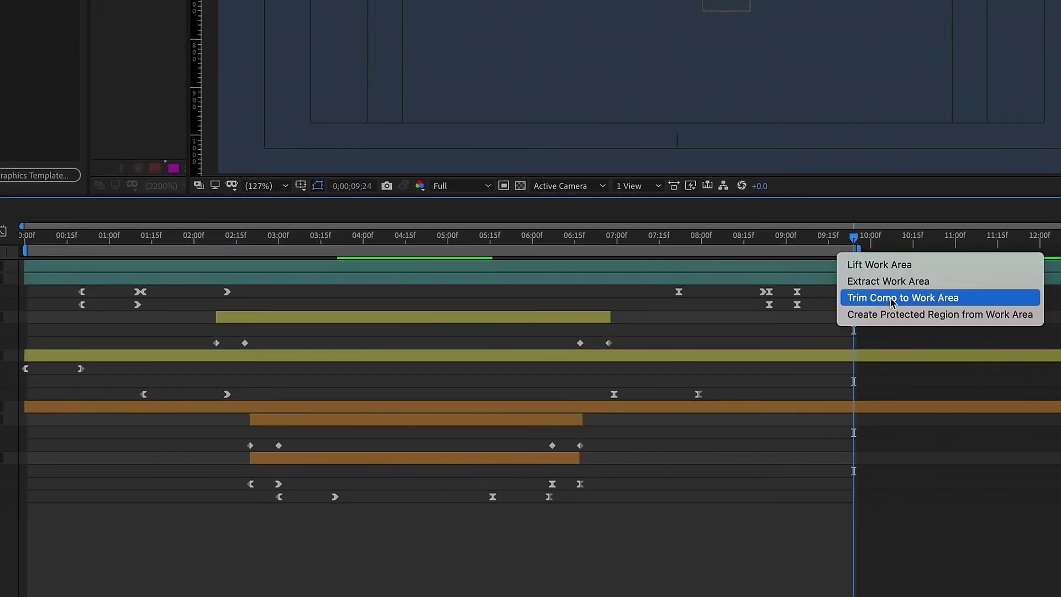
pyautogui.click(891, 298)
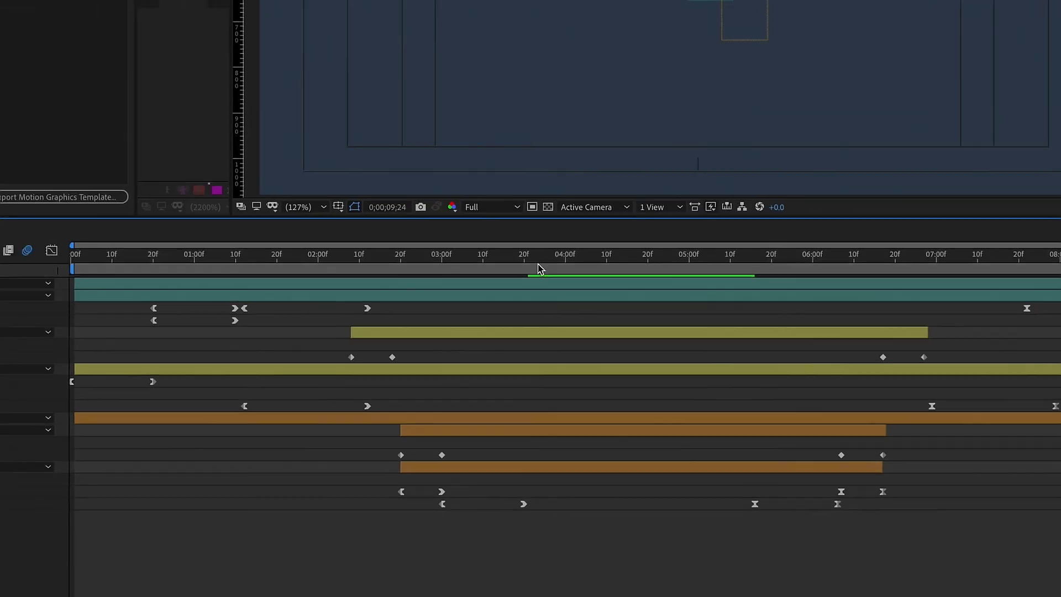
pyautogui.click(580, 259)
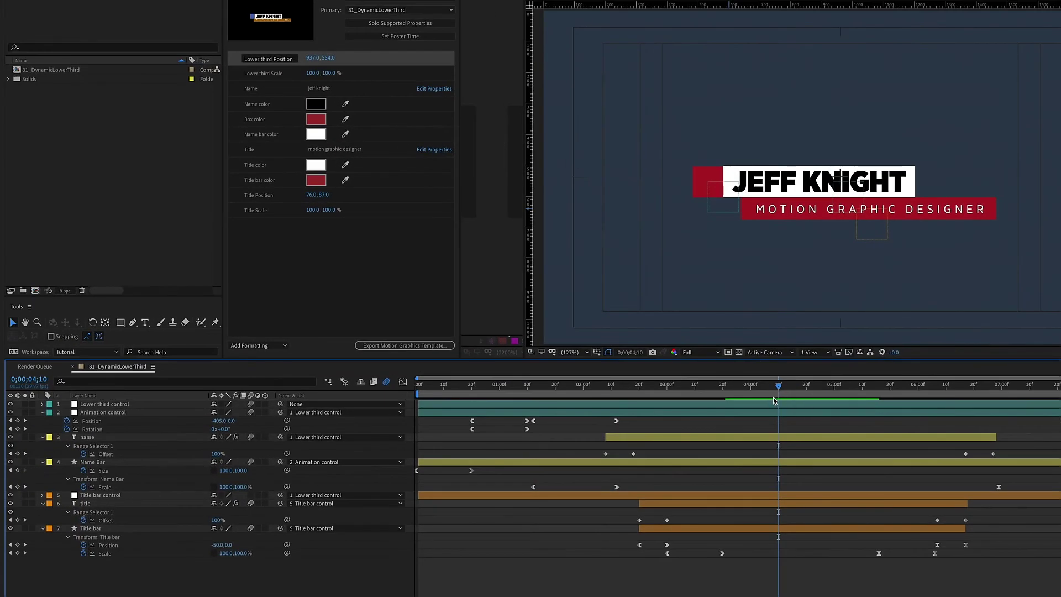
pyautogui.click(115, 405)
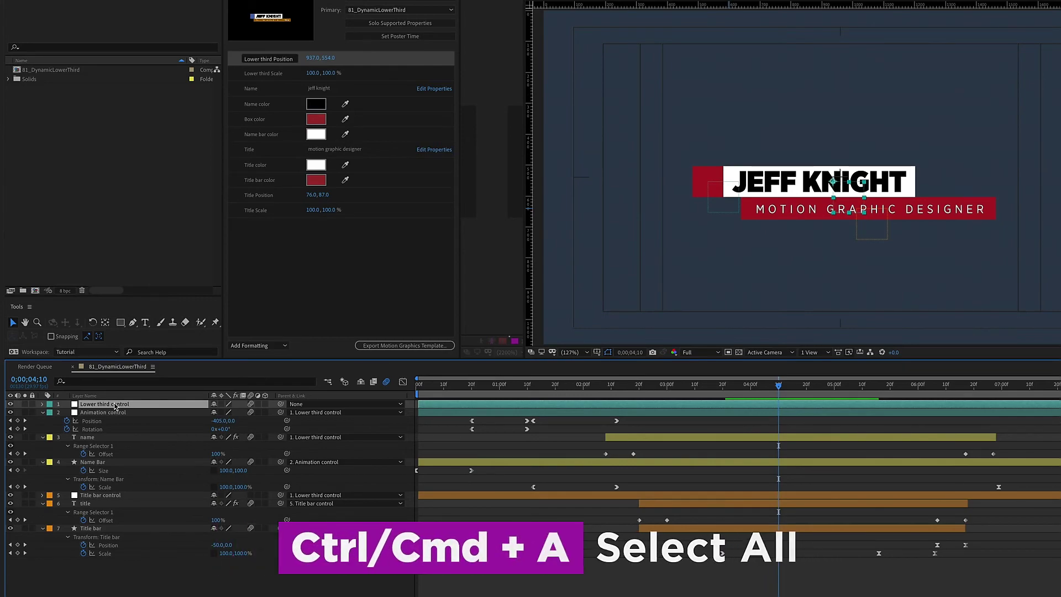
pyautogui.hotkey('ctrl', 'a')
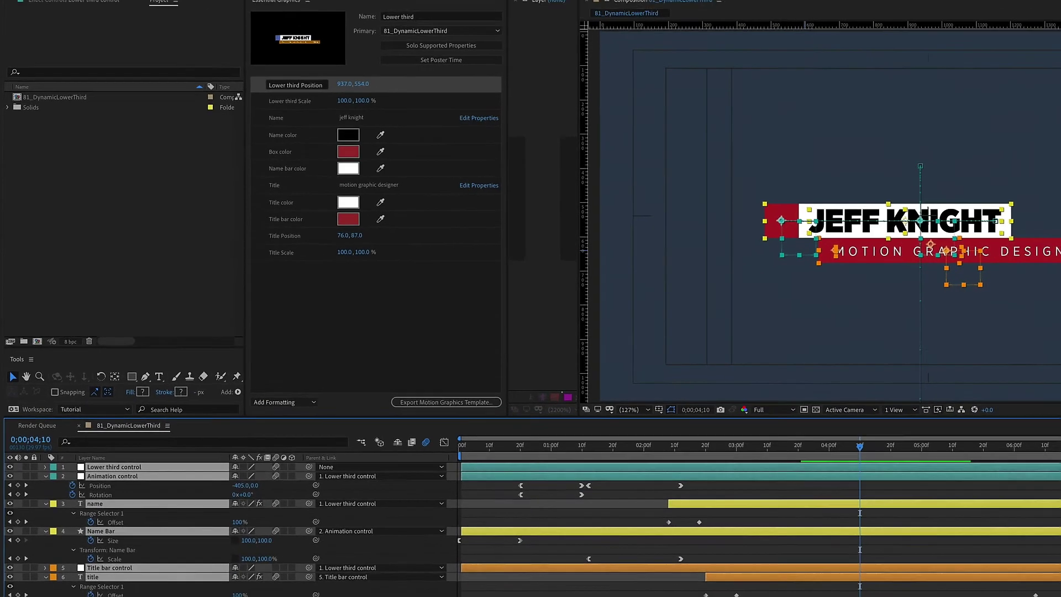
# Step: Pre-compose the selected lower-third layers into a new precomp
pyautogui.click(265, 7)
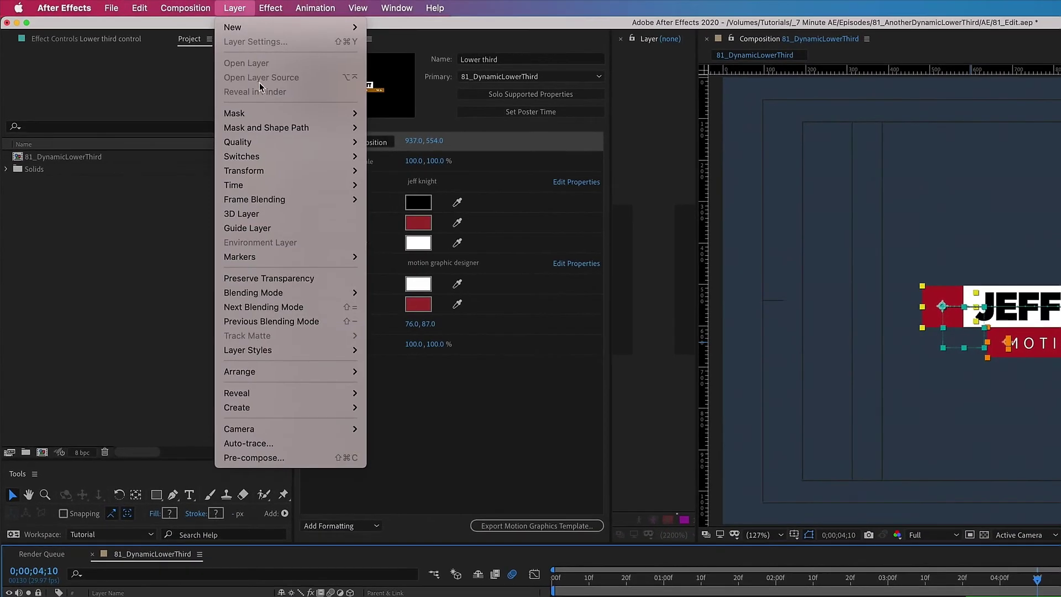
pyautogui.click(310, 458)
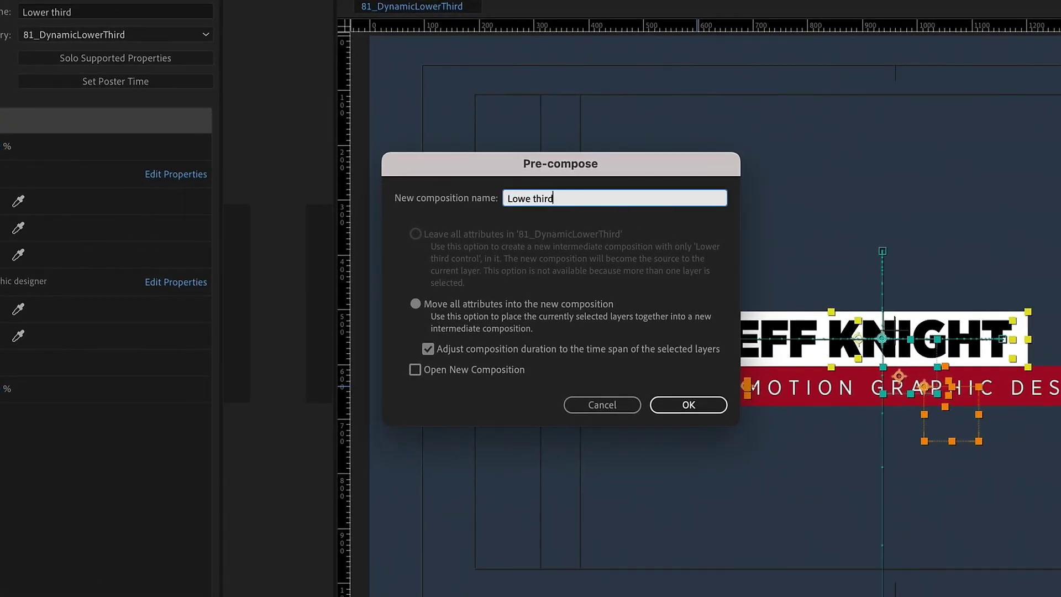
pyautogui.press('Return')
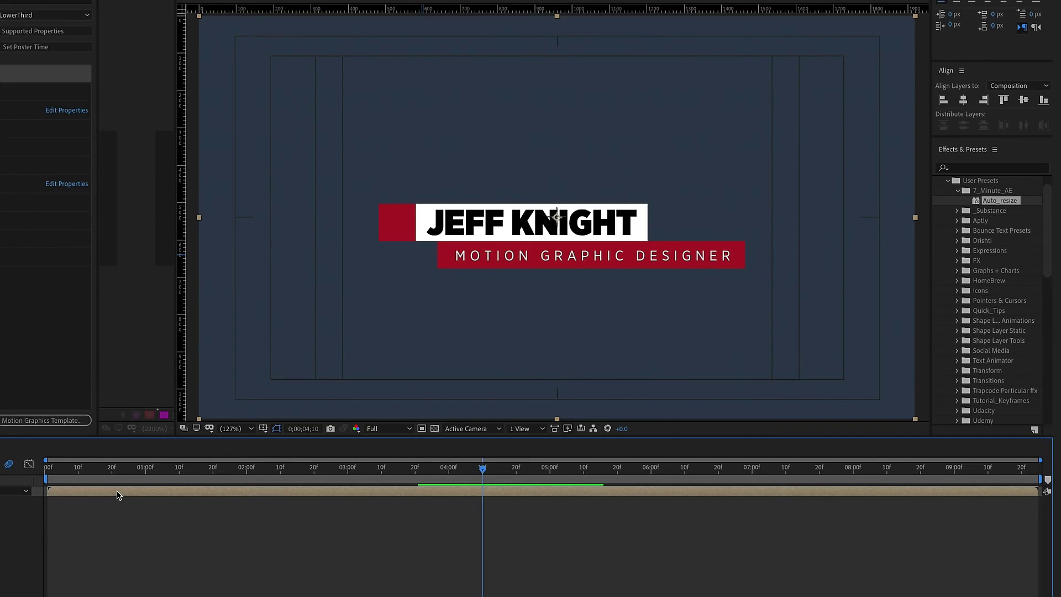
# Step: Lengthen the composition's duration beyond 9;24, then scrub forward to see the lower third exit
pyautogui.hotkey('ctrl', 'k')
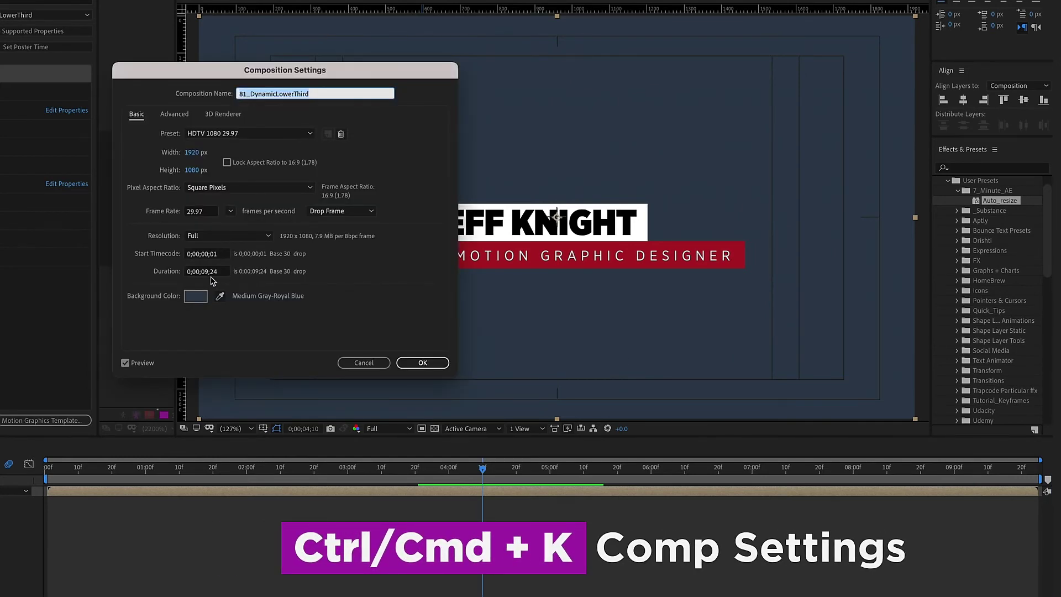
pyautogui.click(207, 271)
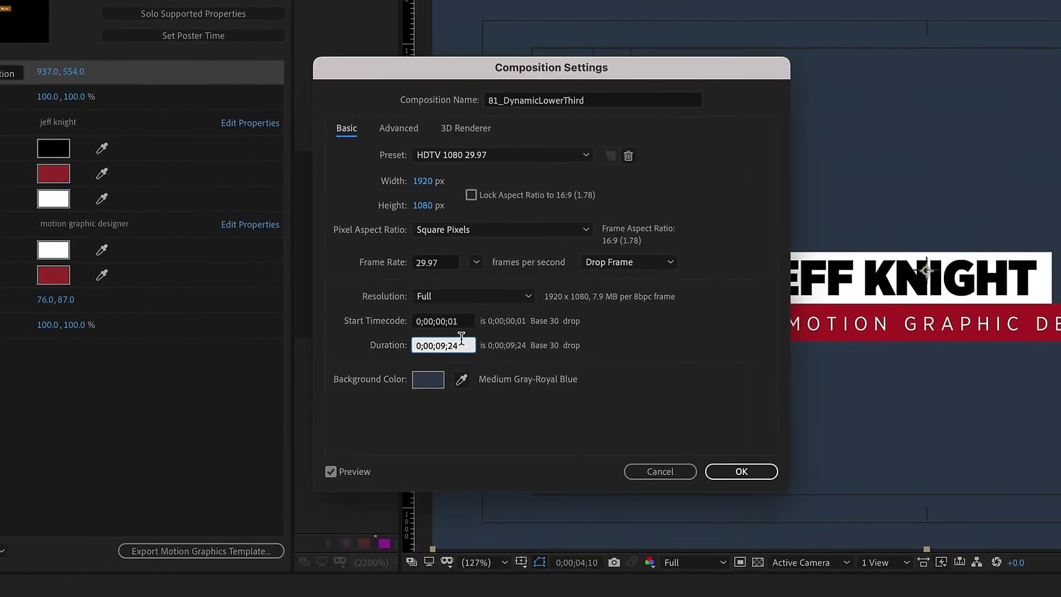
pyautogui.press('BackSpace')
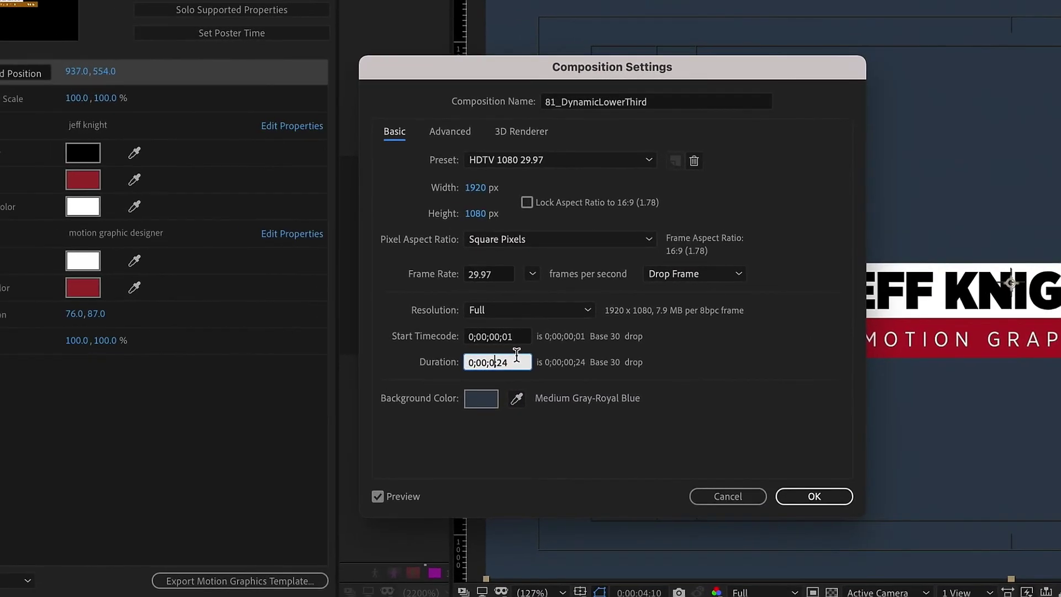
pyautogui.press('Return')
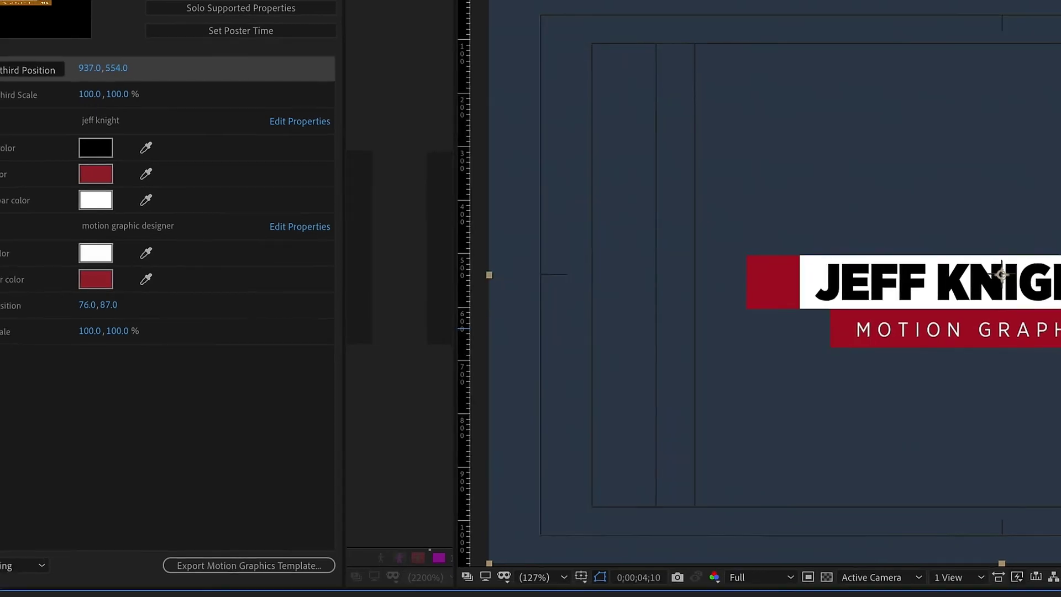
pyautogui.moveTo(630, 336); pyautogui.dragTo(727, 357)
# Step: Inspect the precomp's keyframed properties, then go back to the 81_DynamicLowerThird comp
pyautogui.doubleClick(725, 359)
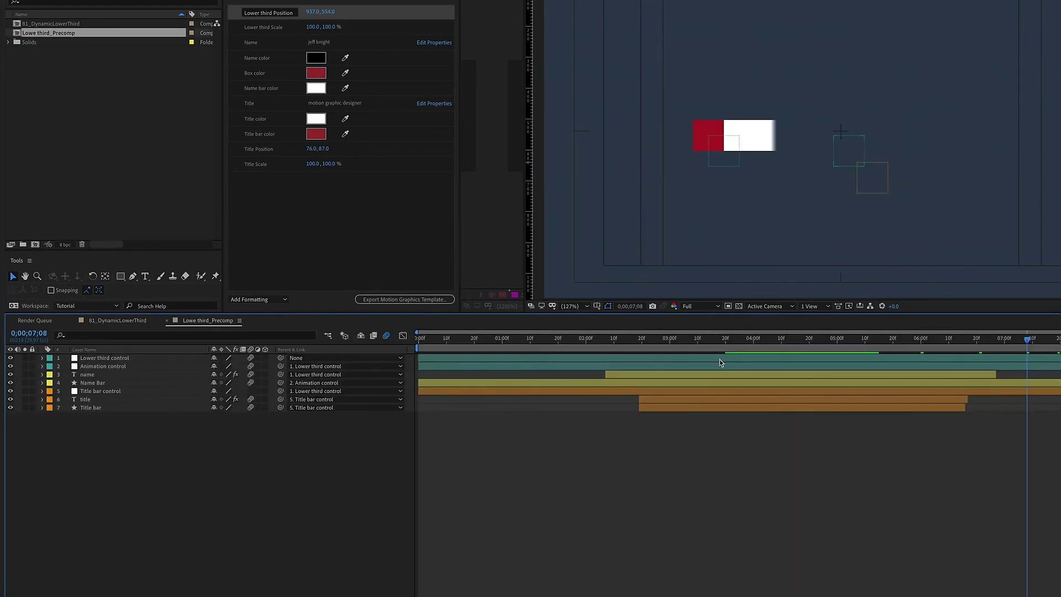
pyautogui.press('u')
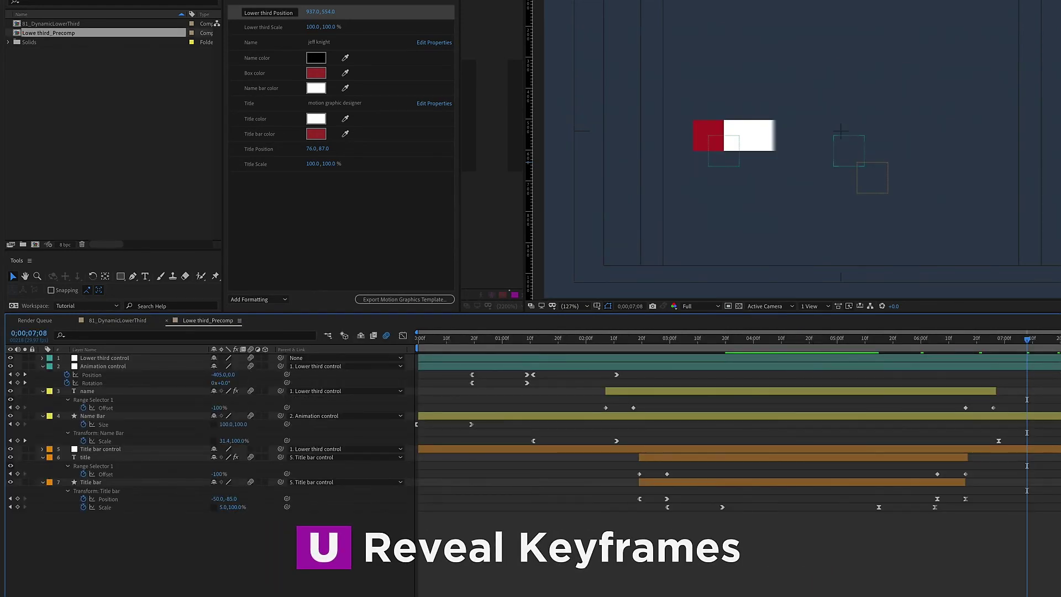
pyautogui.click(118, 320)
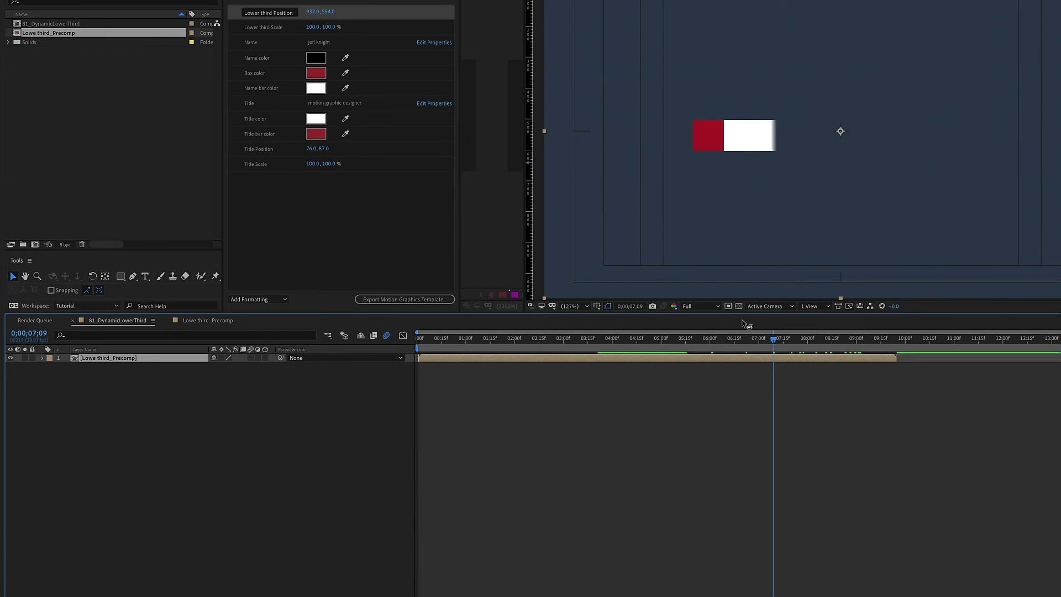
# Step: Split the lower-third layer at 5;12 and shift its outro half later, to about 9 seconds
pyautogui.click(744, 338)
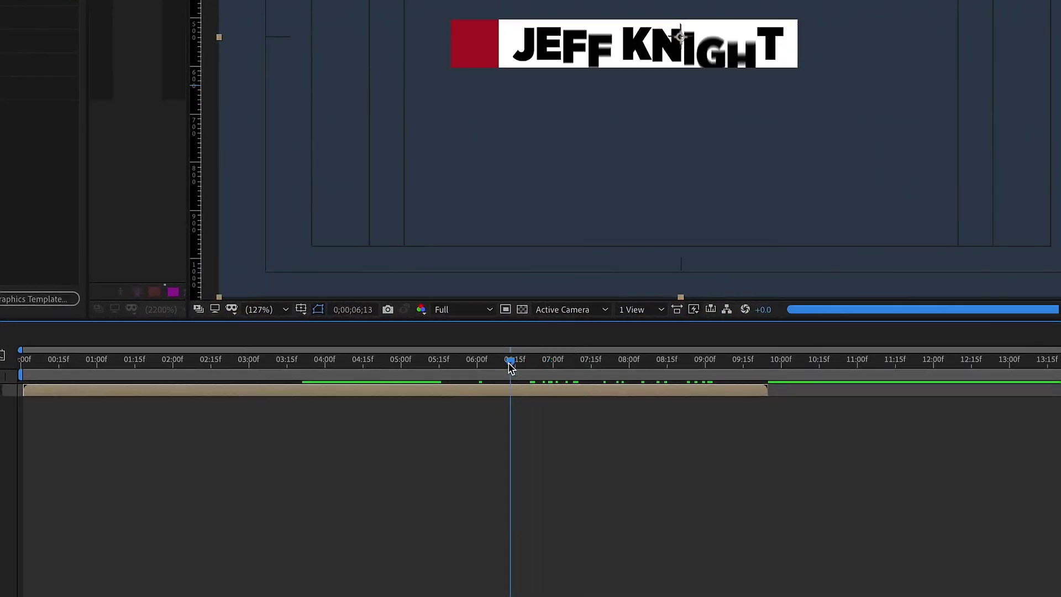
pyautogui.moveTo(510, 368); pyautogui.dragTo(436, 419)
pyautogui.hotkey('ctrl', 'shift', 'd')
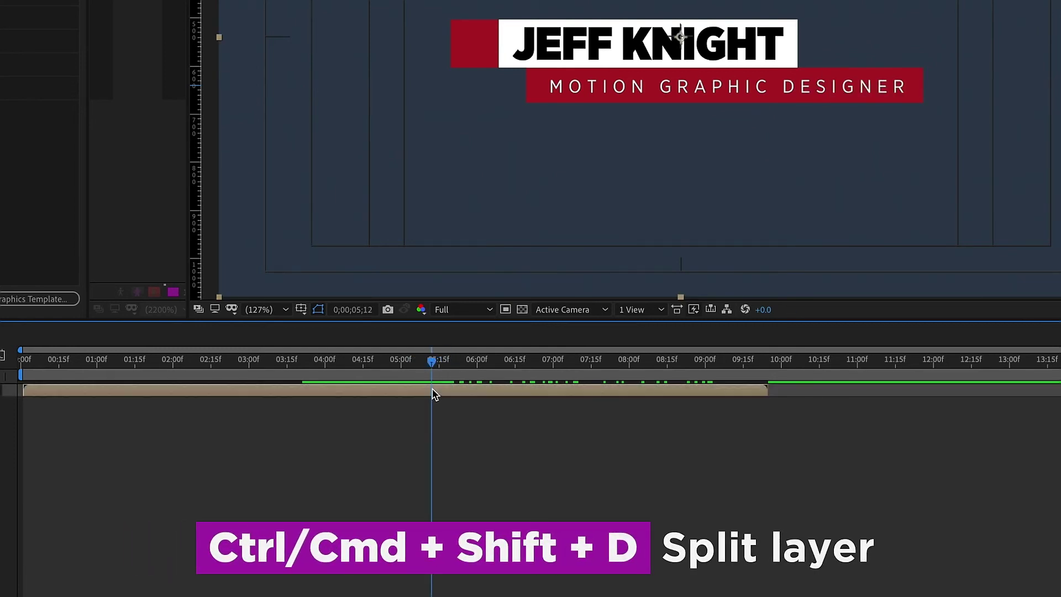
pyautogui.moveTo(464, 393); pyautogui.dragTo(739, 399)
pyautogui.click(377, 403)
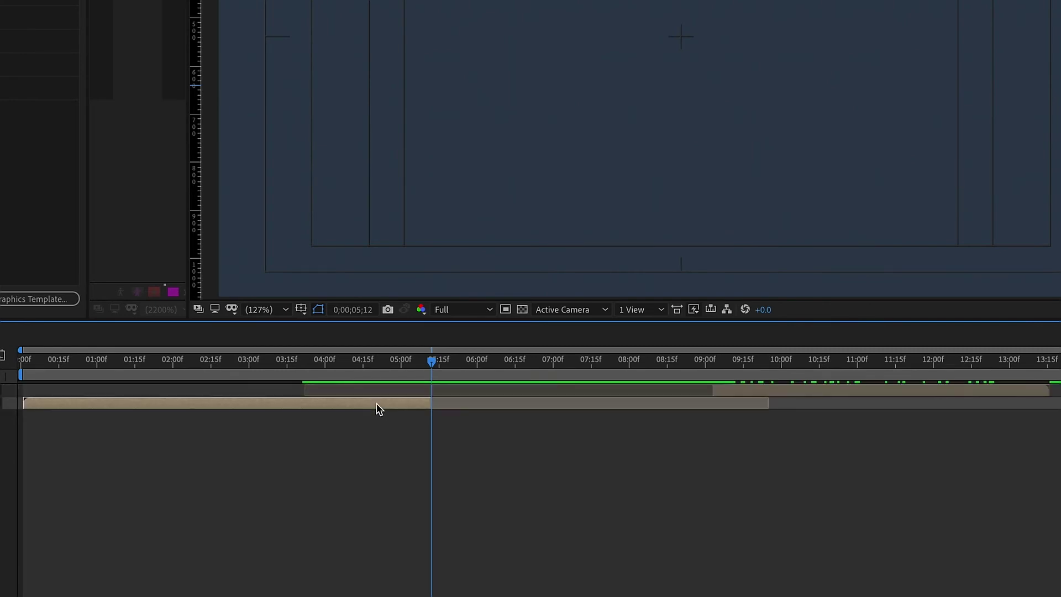
# Step: Freeze the first half of the lower third on its last frame and check the held title
pyautogui.rightClick(376, 402)
pyautogui.moveTo(409, 414)
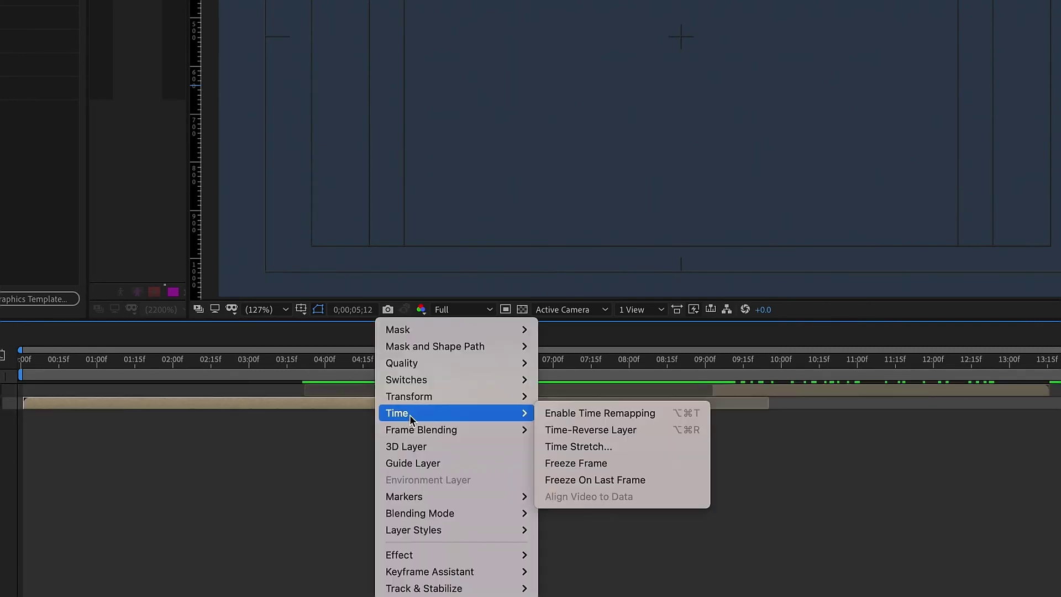
pyautogui.click(585, 479)
pyautogui.moveTo(412, 364); pyautogui.dragTo(713, 371)
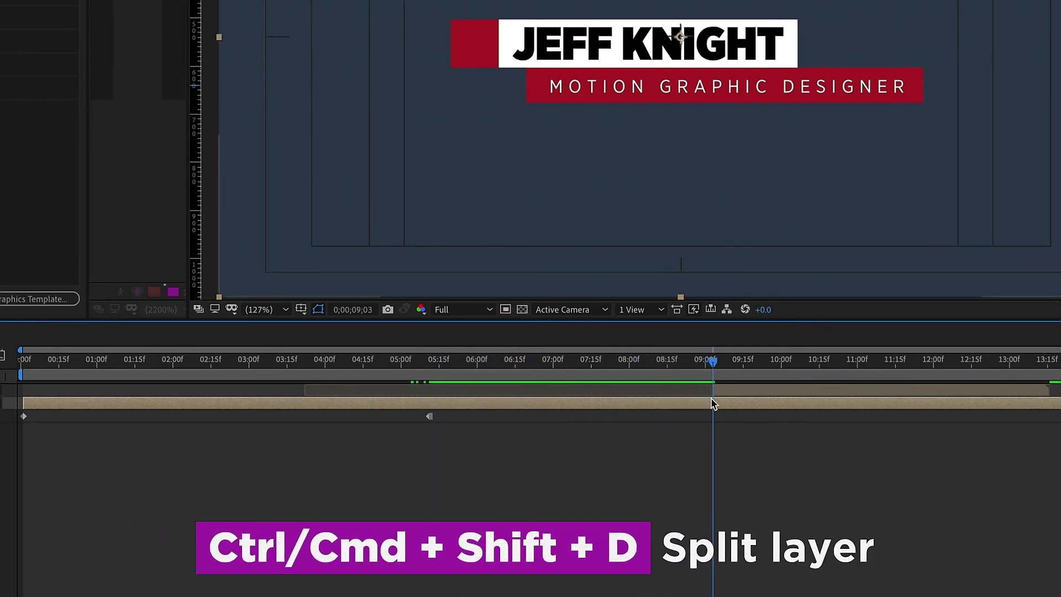
# Step: Split the held layer again, move the outro to about 10;26, extend the hold, and preview
pyautogui.hotkey('ctrl', 'shift', 'd')
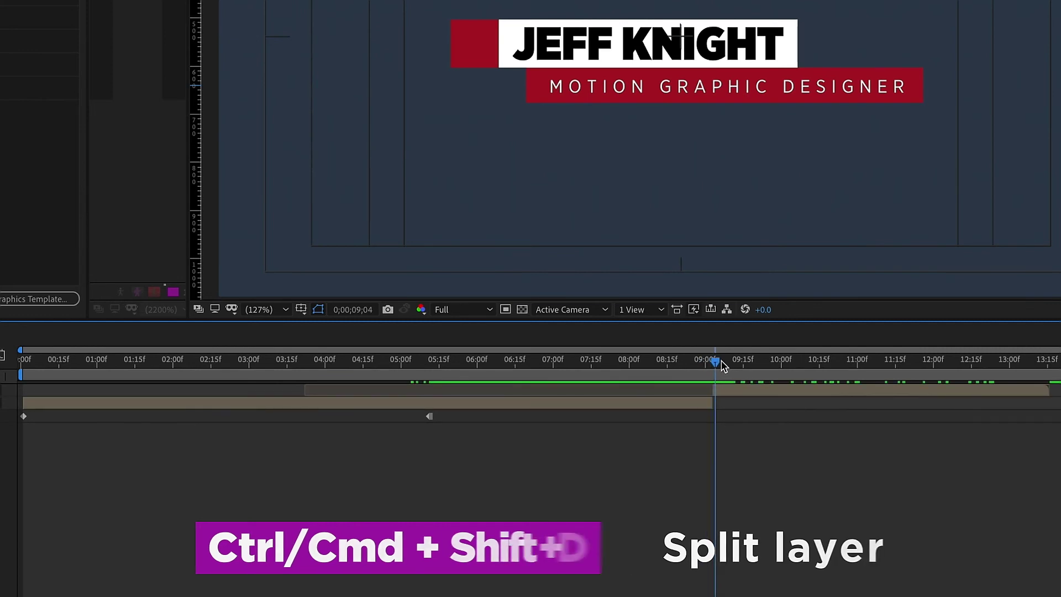
pyautogui.moveTo(713, 362); pyautogui.dragTo(827, 366)
pyautogui.moveTo(827, 446); pyautogui.dragTo(440, 449)
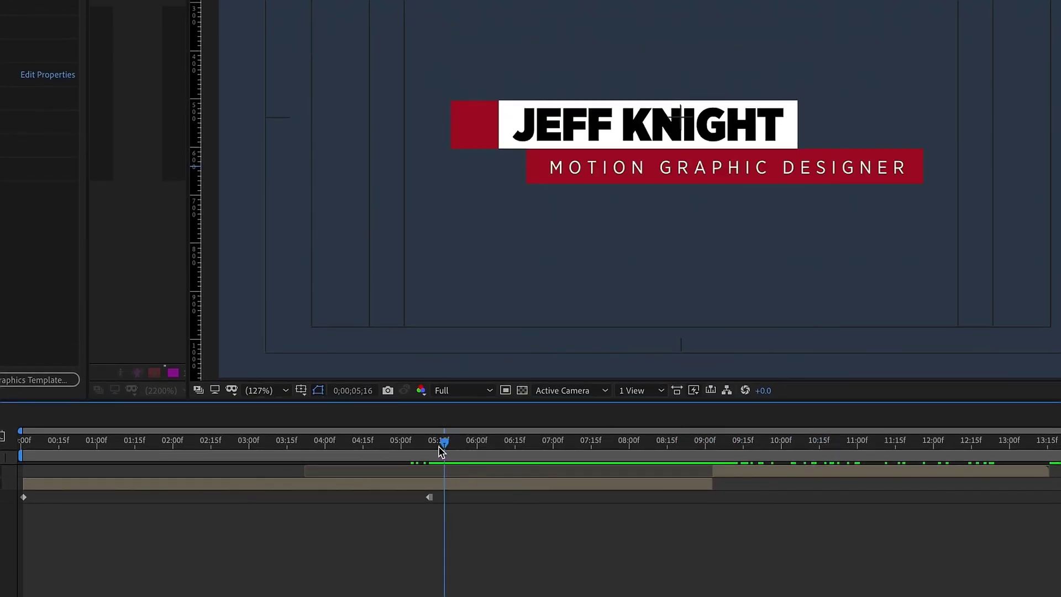
pyautogui.moveTo(673, 441); pyautogui.dragTo(846, 440)
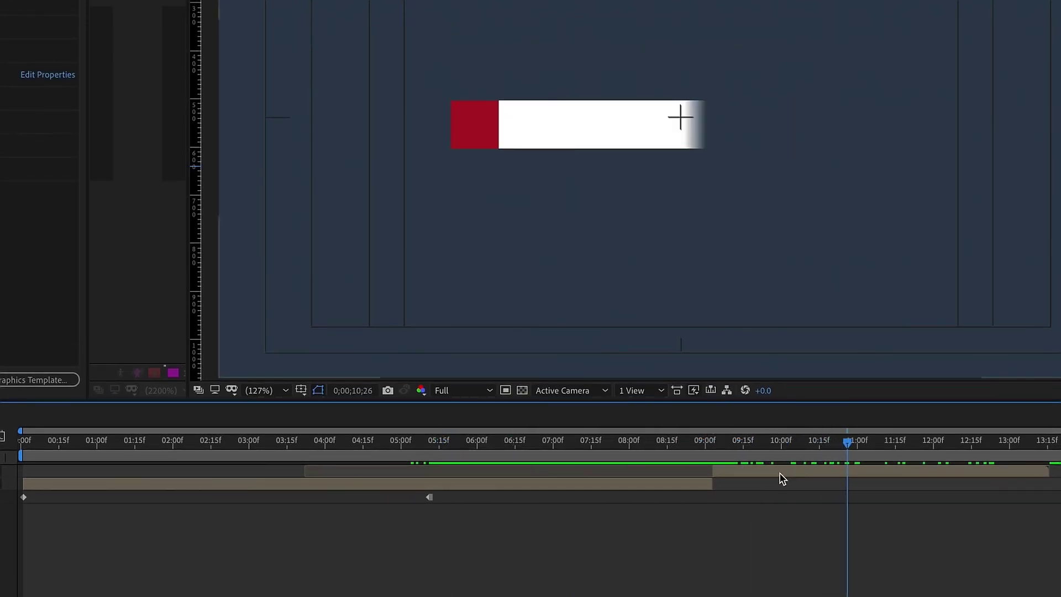
pyautogui.moveTo(781, 472); pyautogui.dragTo(921, 470)
pyautogui.moveTo(713, 484); pyautogui.dragTo(771, 484)
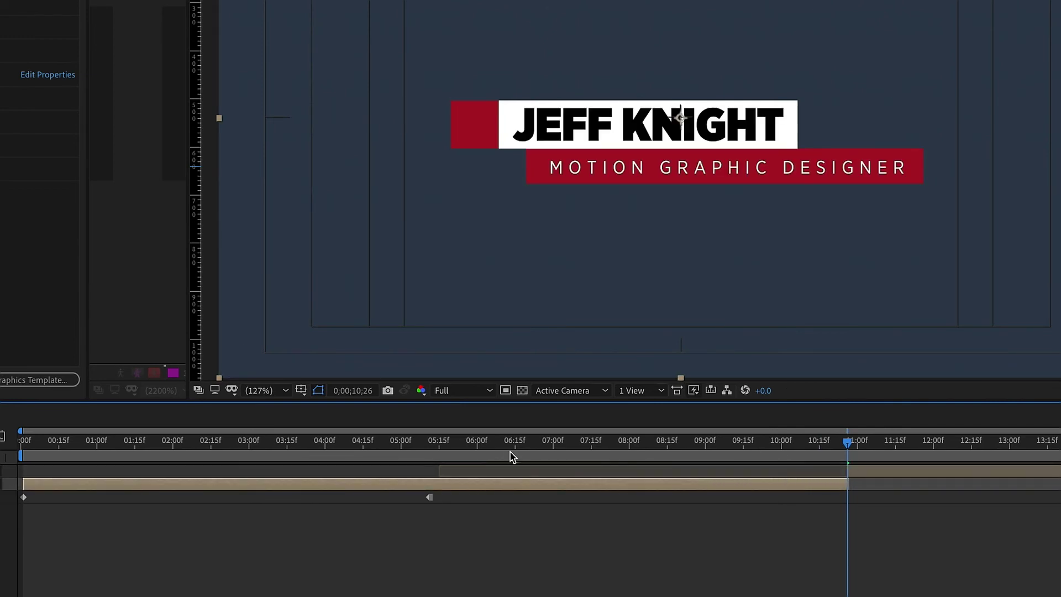
pyautogui.press('space')
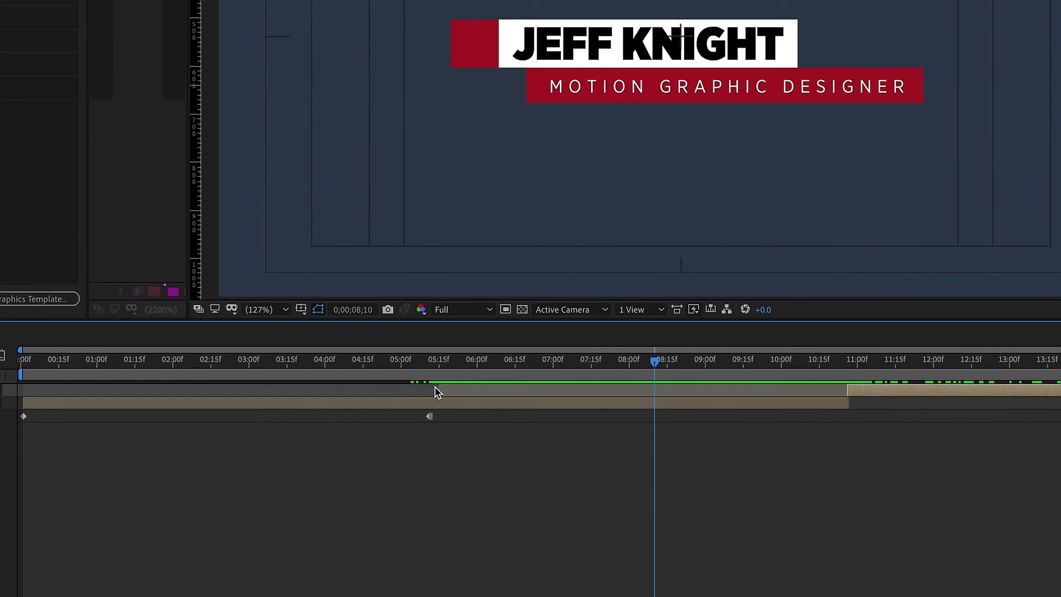
# Step: Turn off time remapping on the held layer and trim its end much earlier
pyautogui.rightClick(437, 402)
pyautogui.moveTo(440, 413)
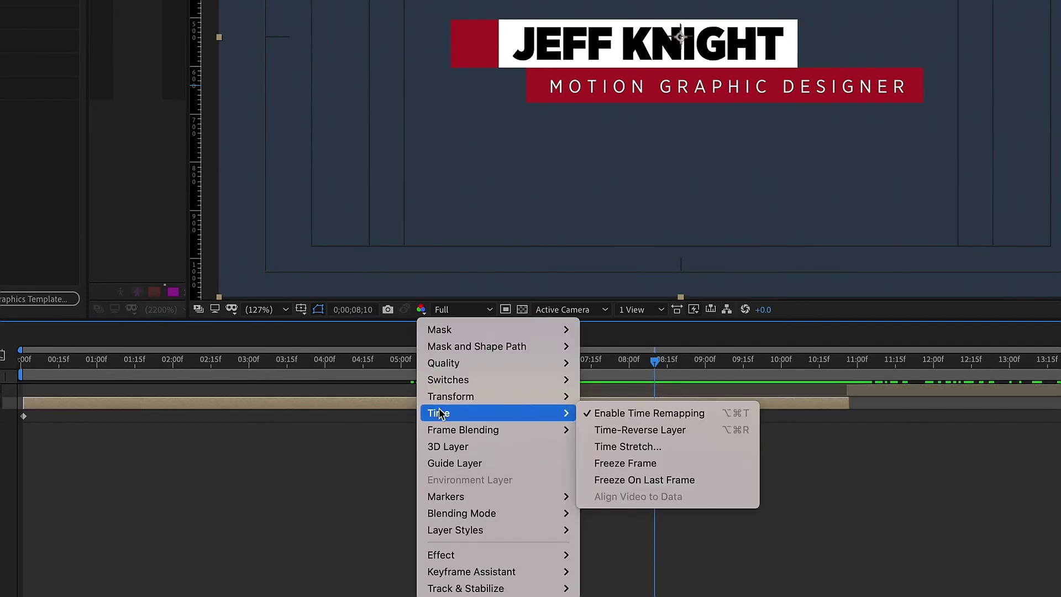
pyautogui.click(584, 413)
pyautogui.moveTo(673, 385); pyautogui.dragTo(794, 379)
pyautogui.click(778, 452)
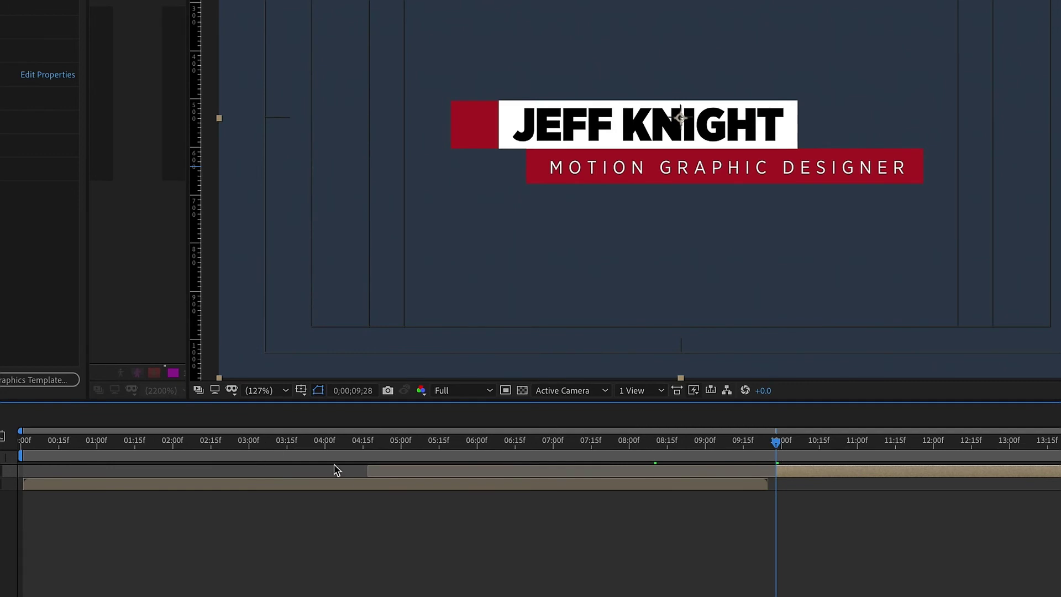
pyautogui.moveTo(768, 484); pyautogui.dragTo(263, 477)
# Step: End the first half near 4;06, start the outro right after it, and preview
pyautogui.moveTo(170, 444); pyautogui.dragTo(317, 443)
pyautogui.moveTo(325, 483); pyautogui.dragTo(341, 445)
pyautogui.moveTo(784, 471); pyautogui.dragTo(399, 484)
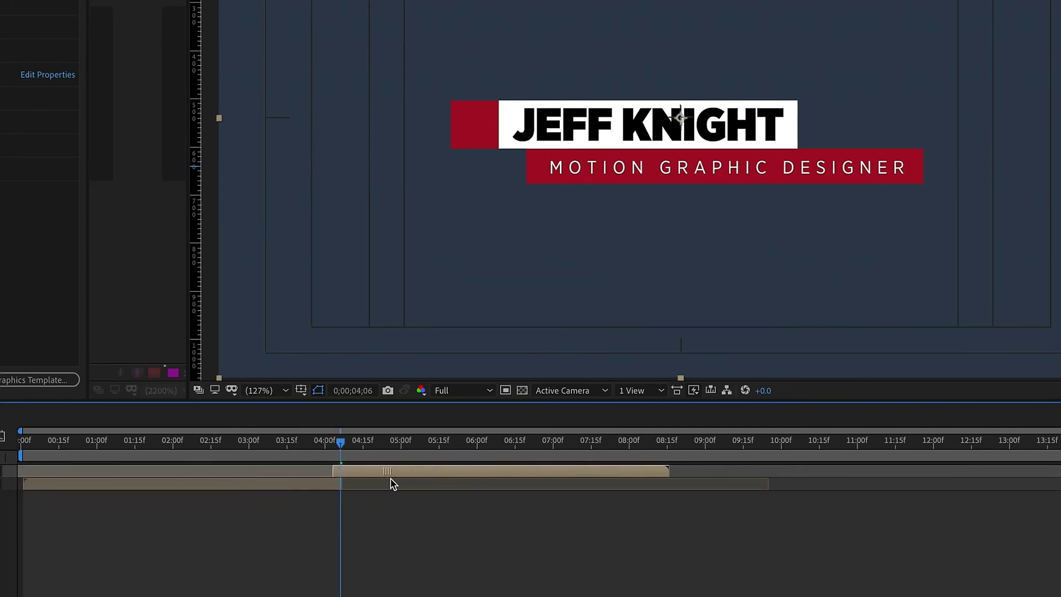
pyautogui.press('space')
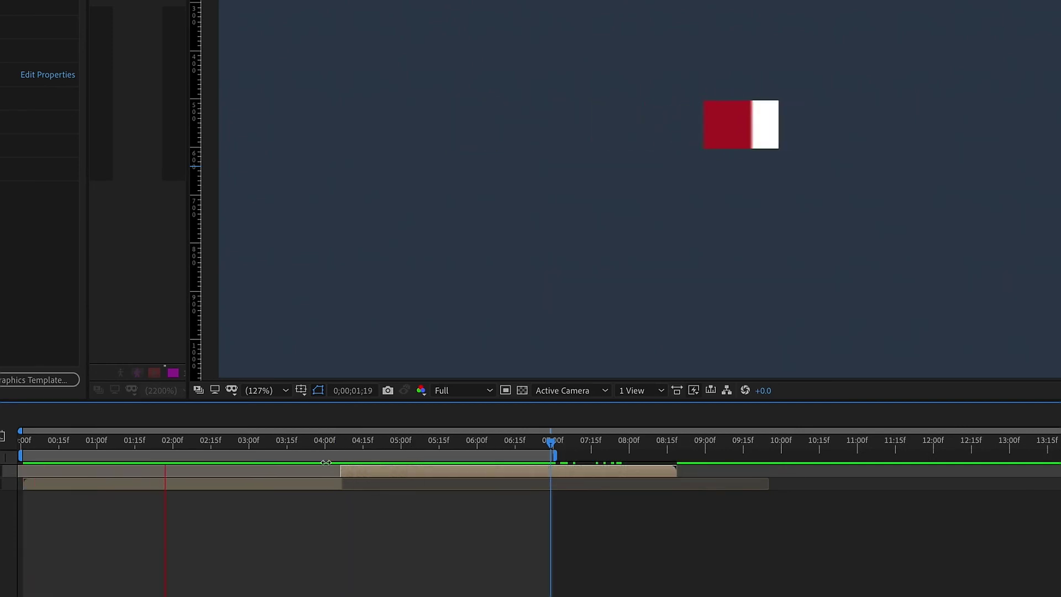
pyautogui.press('space')
pyautogui.click(215, 485)
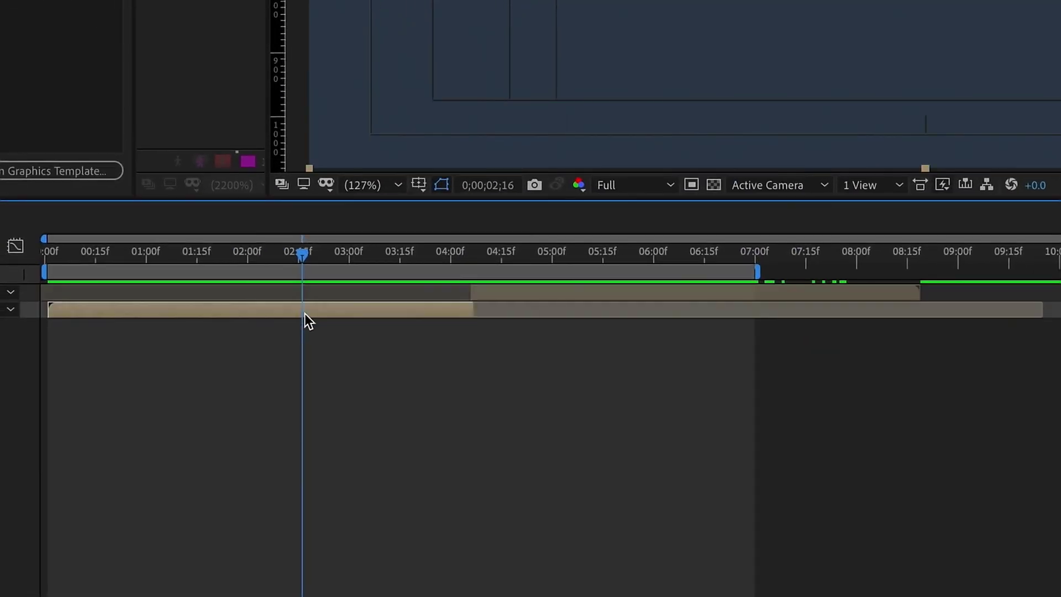
pyautogui.rightClick(304, 314)
pyautogui.moveTo(498, 323)
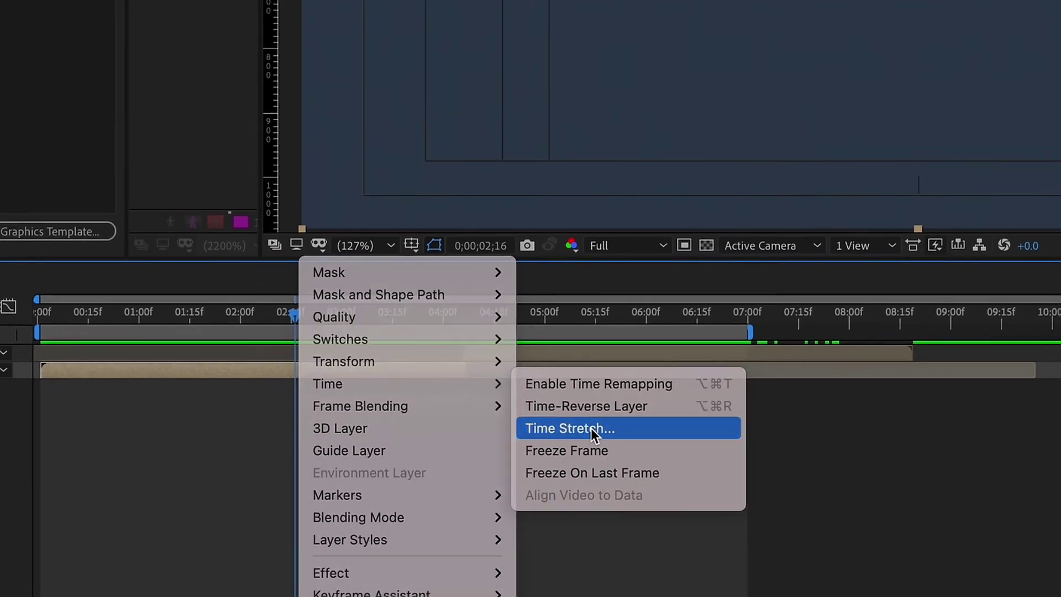
pyautogui.click(599, 367)
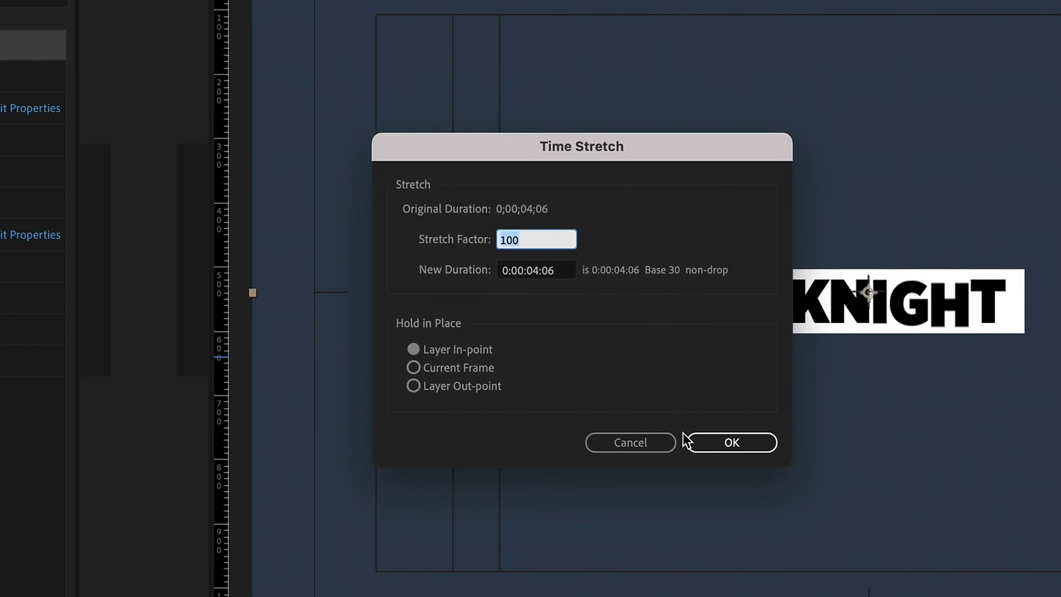
pyautogui.click(637, 444)
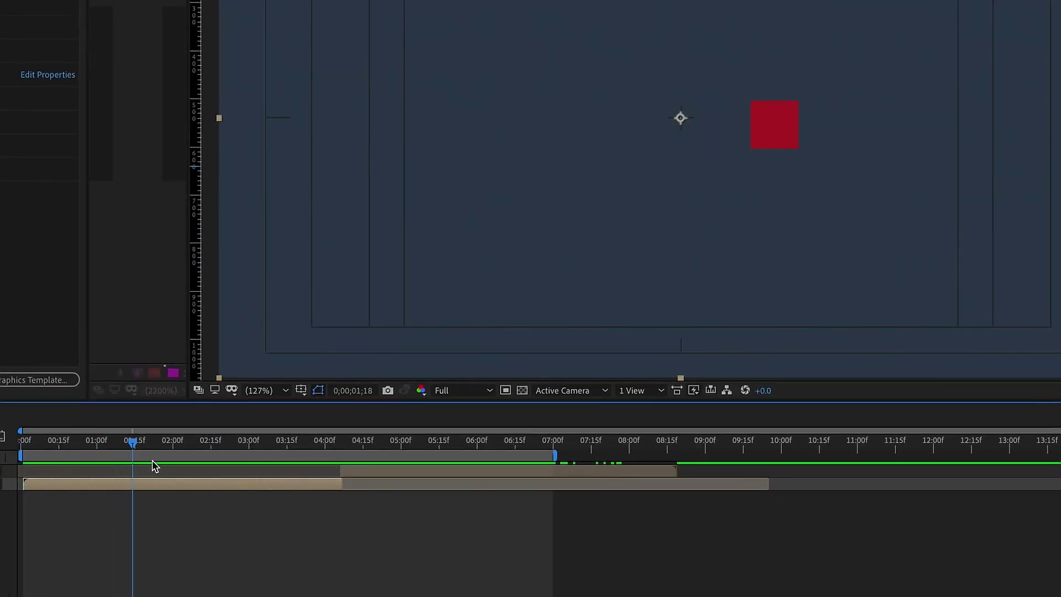
pyautogui.moveTo(155, 466); pyautogui.dragTo(279, 461)
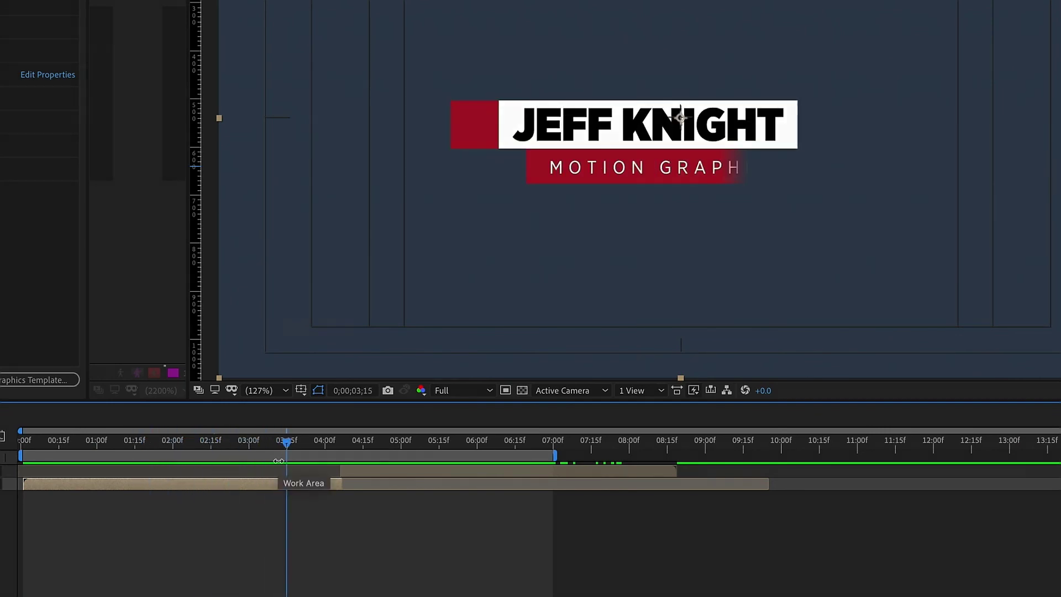